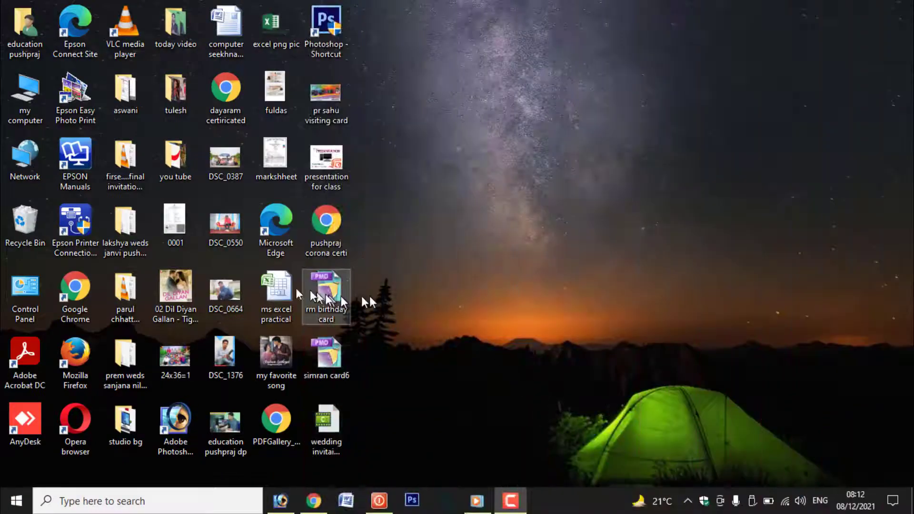
Open the 'ms excel practical' workbook from the desktop to show the student fees table
double_click(285, 286)
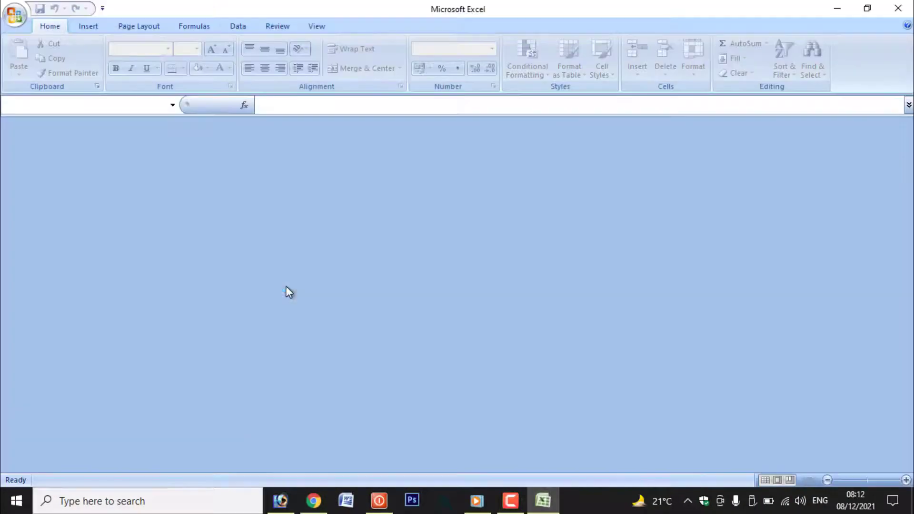
scroll(285, 286, "up", 1)
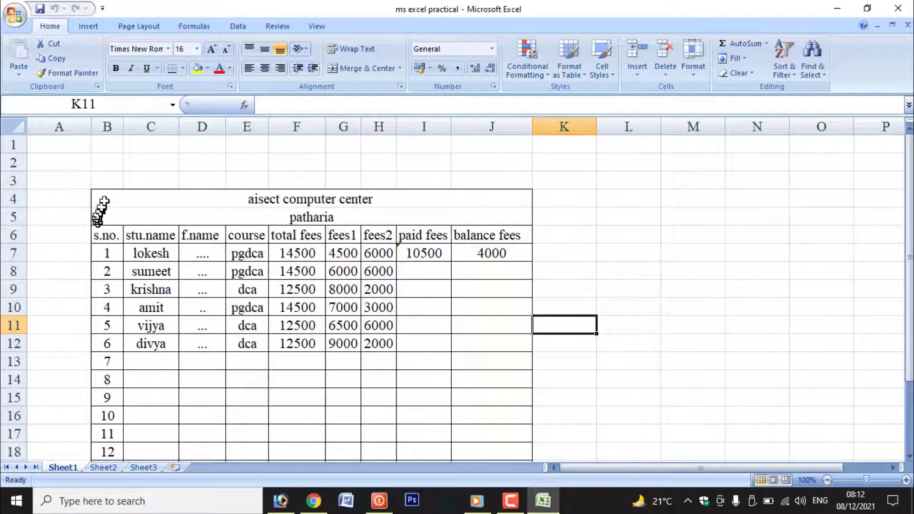
Cut the fee table B4:J15 to Sheet2 at C5, then undo the move
left_click_drag(100, 204, 207, 397)
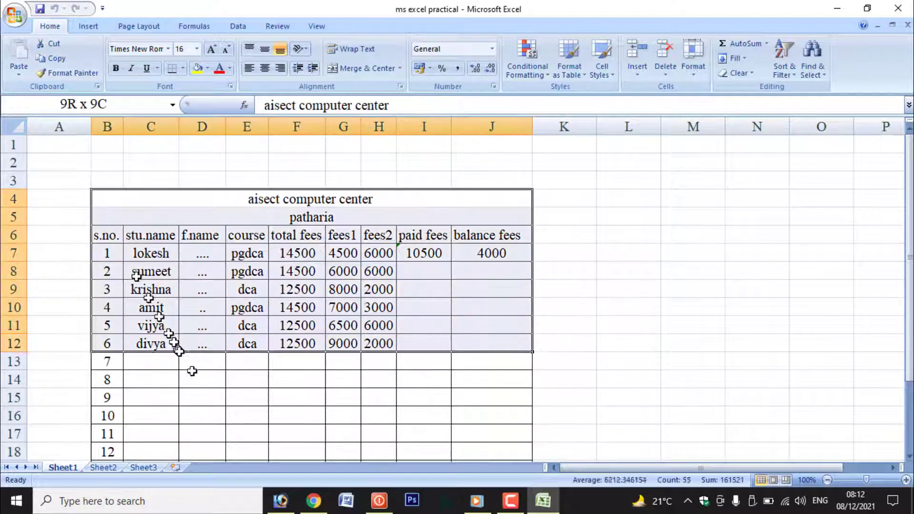
left_click(53, 45)
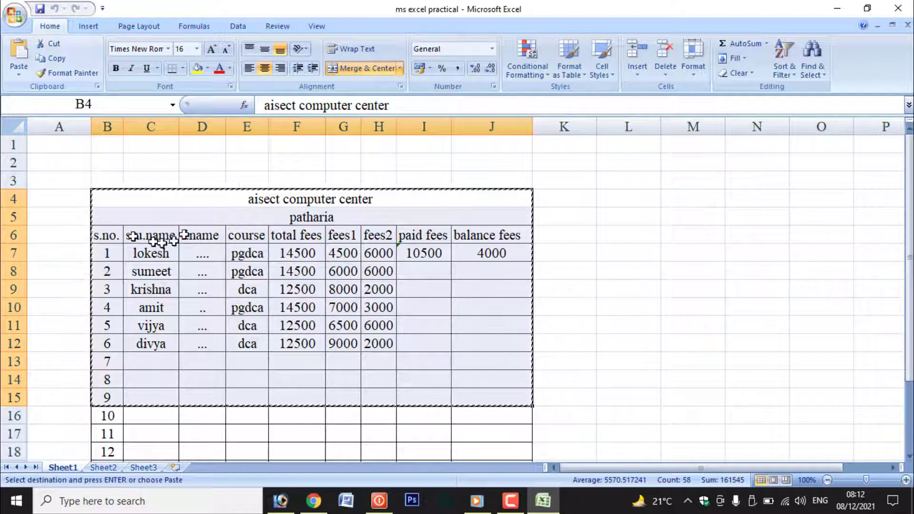
left_click(113, 468)
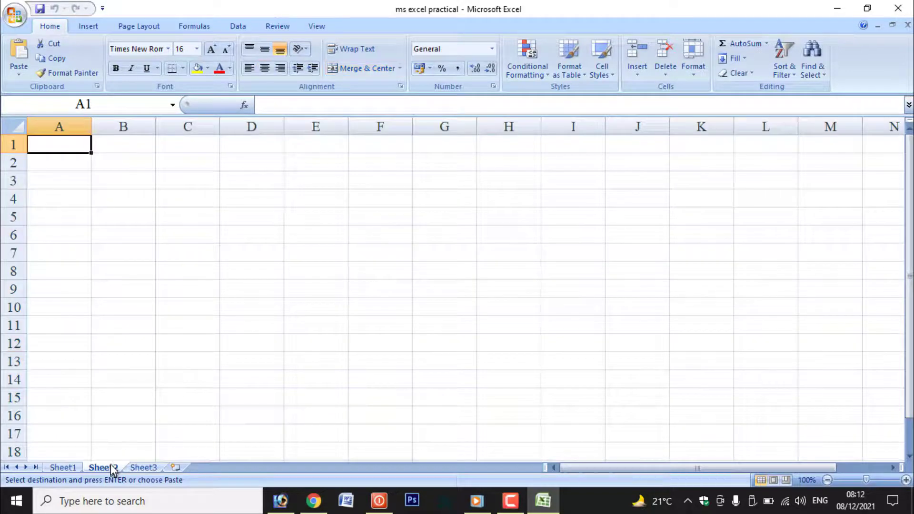
left_click(202, 221)
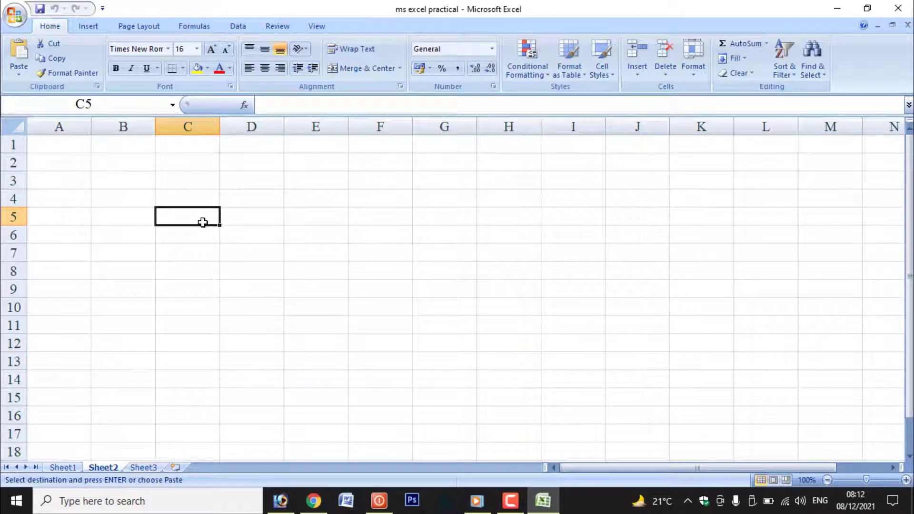
left_click(19, 62)
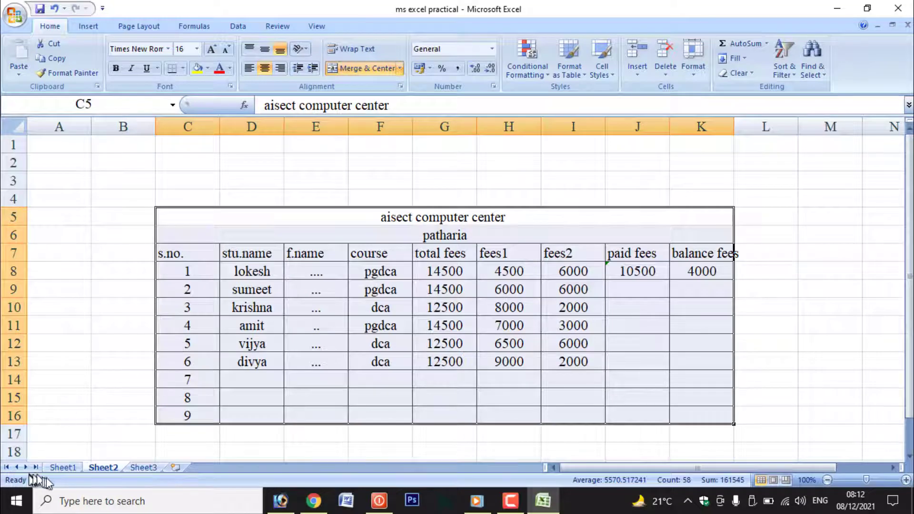
left_click(63, 468)
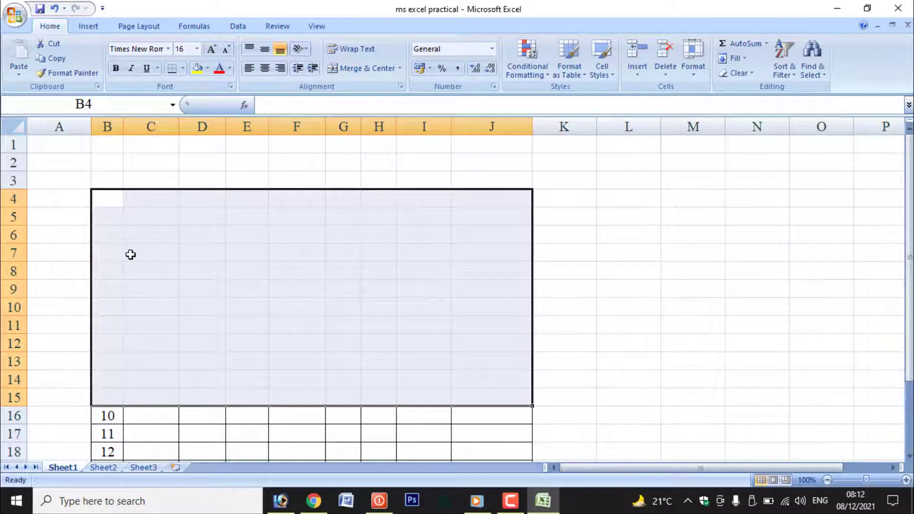
key("ctrl+z")
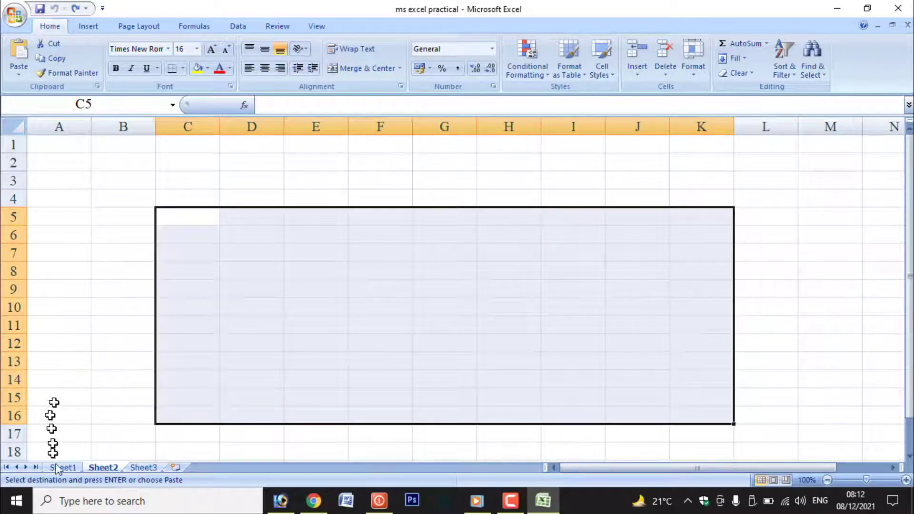
left_click(63, 468)
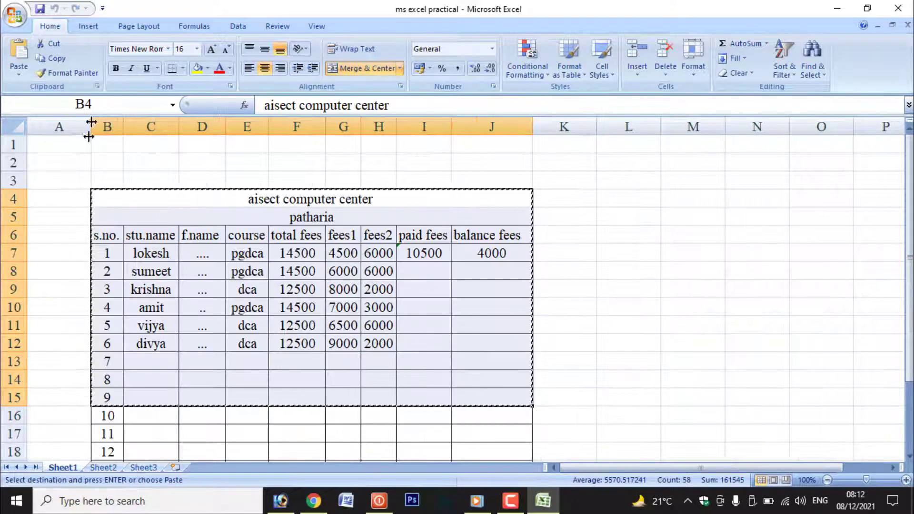
Copy the fee table and paste it onto Sheet3 starting at C8
left_click(62, 61)
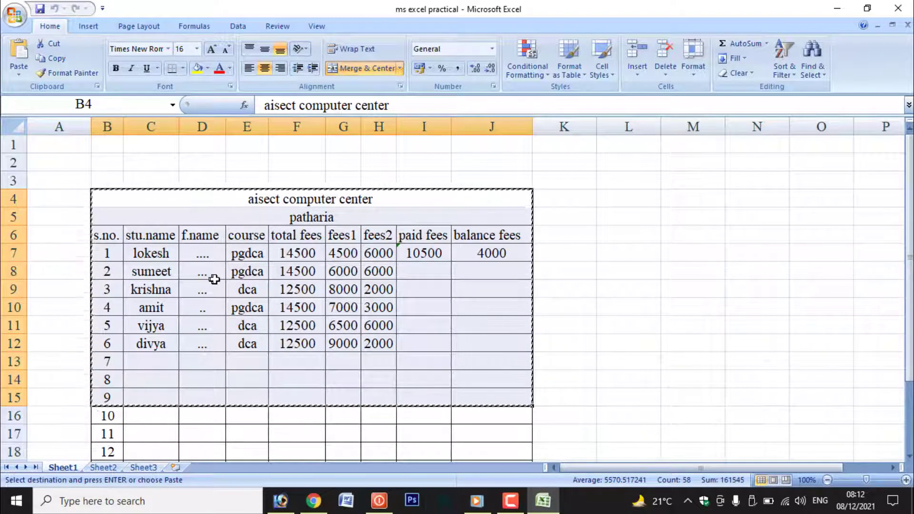
left_click(143, 468)
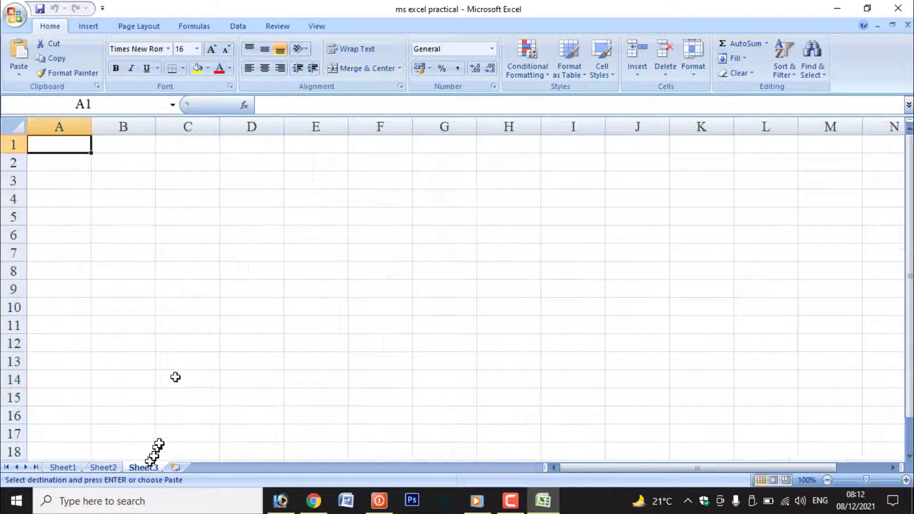
left_click(192, 265)
key("ctrl+v")
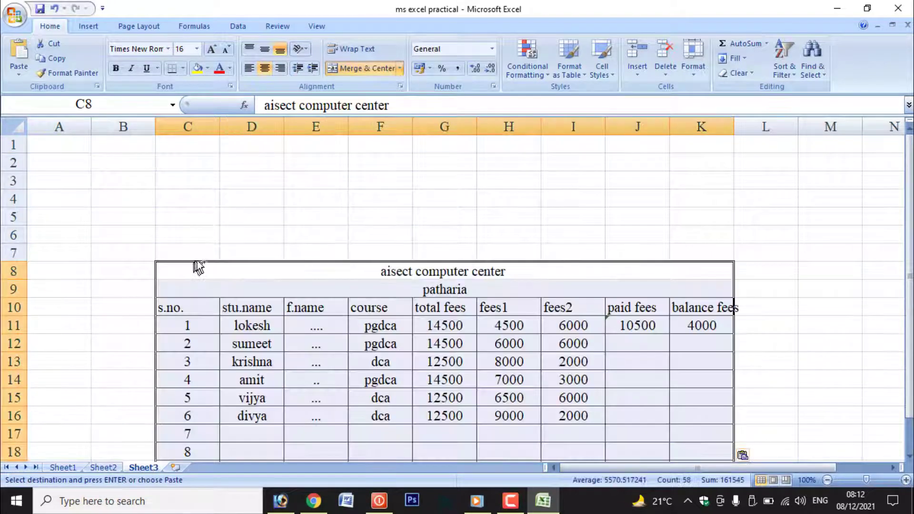
scroll(305, 241, "down", 3)
left_click(63, 468)
left_click(143, 468)
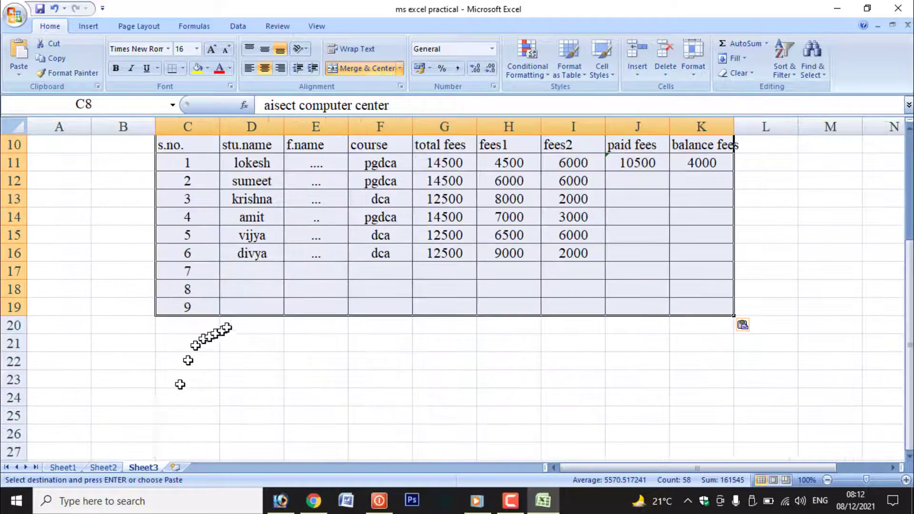
scroll(200, 286, "up", 3)
left_click(333, 215)
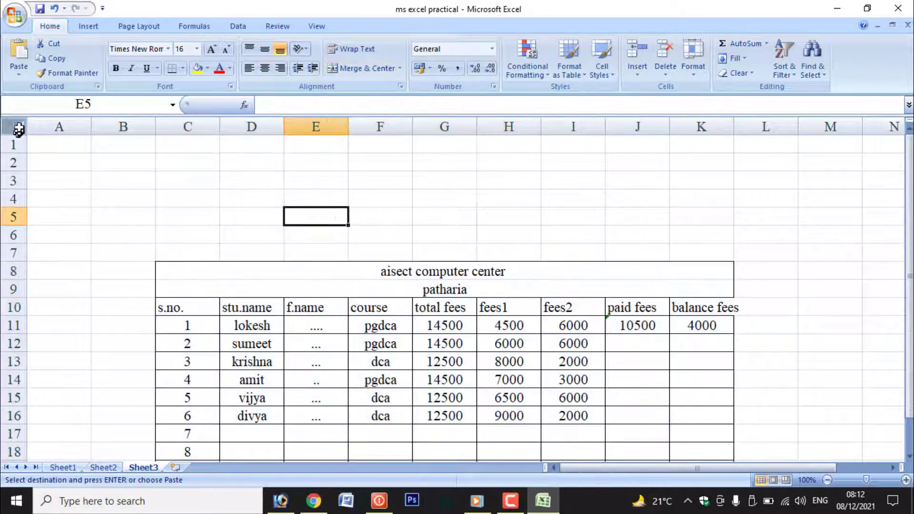
left_click(19, 71)
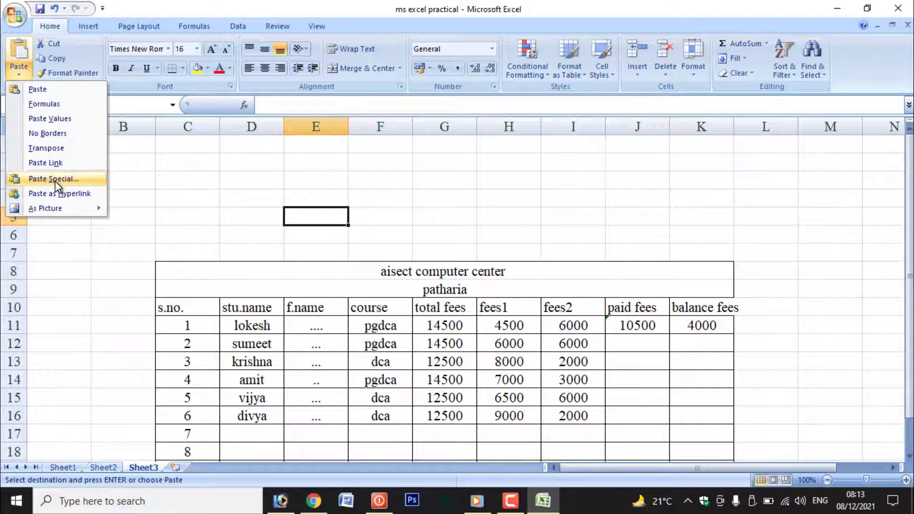
Fill the 10500 paid fees total cell J11 with yellow
left_click(637, 328)
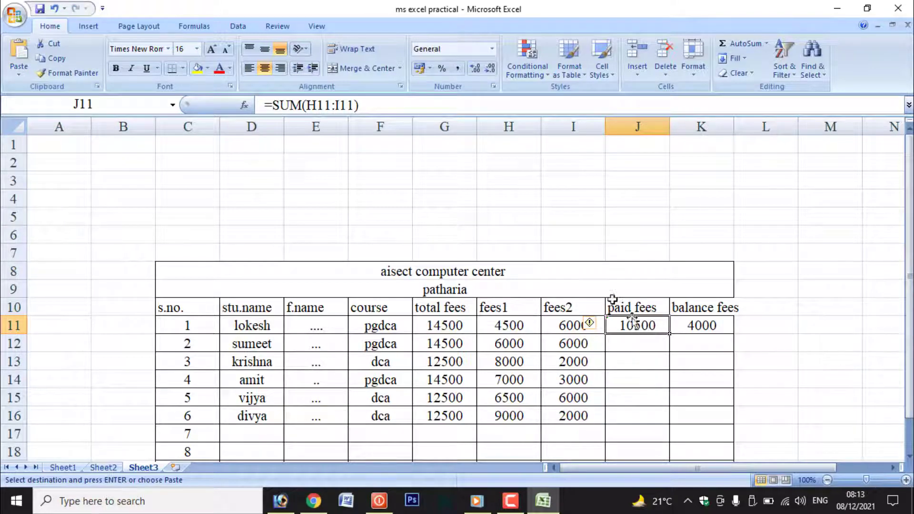
left_click(202, 75)
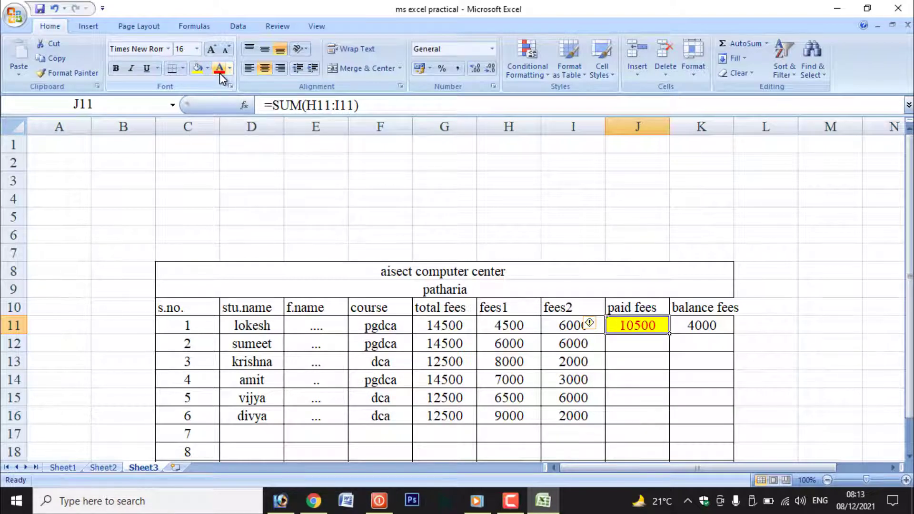
left_click(638, 362)
left_click(642, 324)
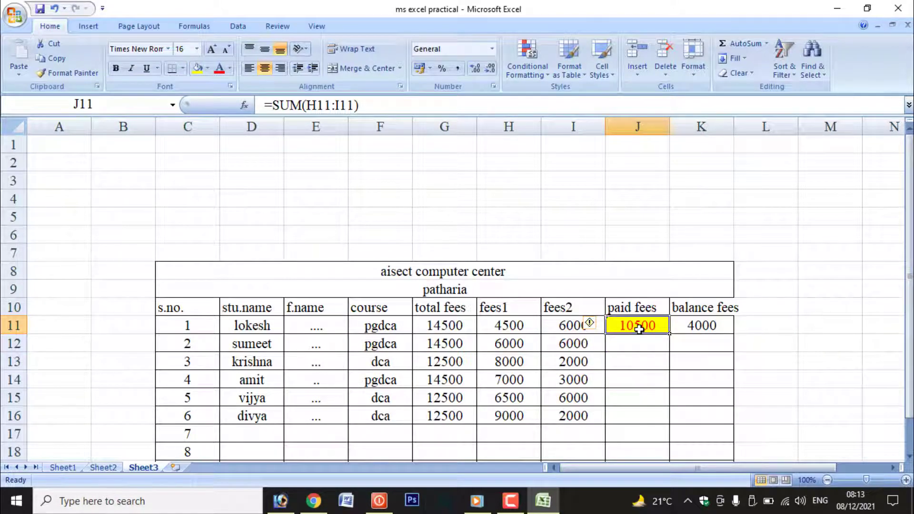
Paste only J11's formula into M10 with Paste Special Formulas
left_click(57, 58)
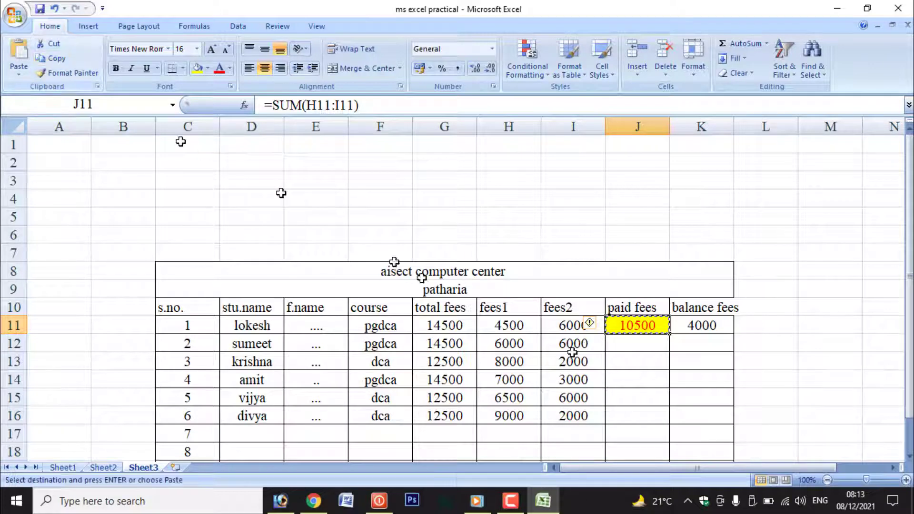
left_click(822, 310)
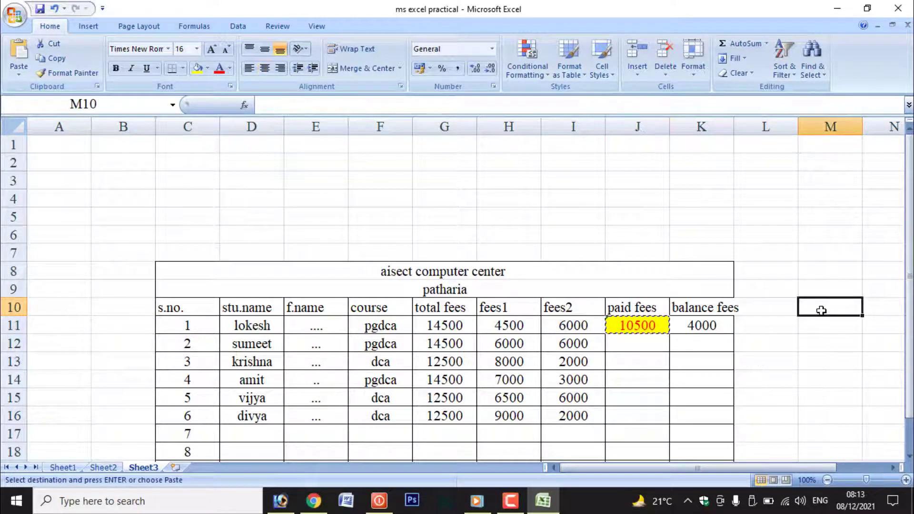
left_click(12, 71)
left_click(55, 176)
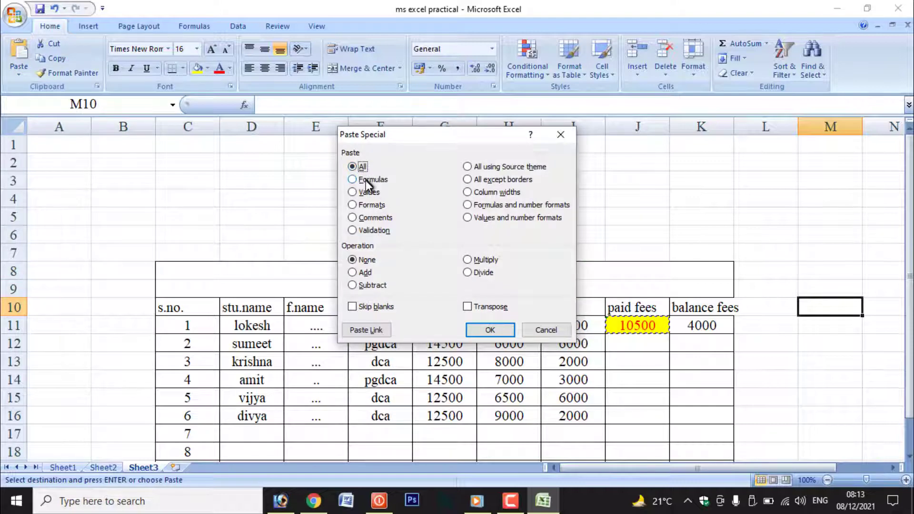
left_click(368, 181)
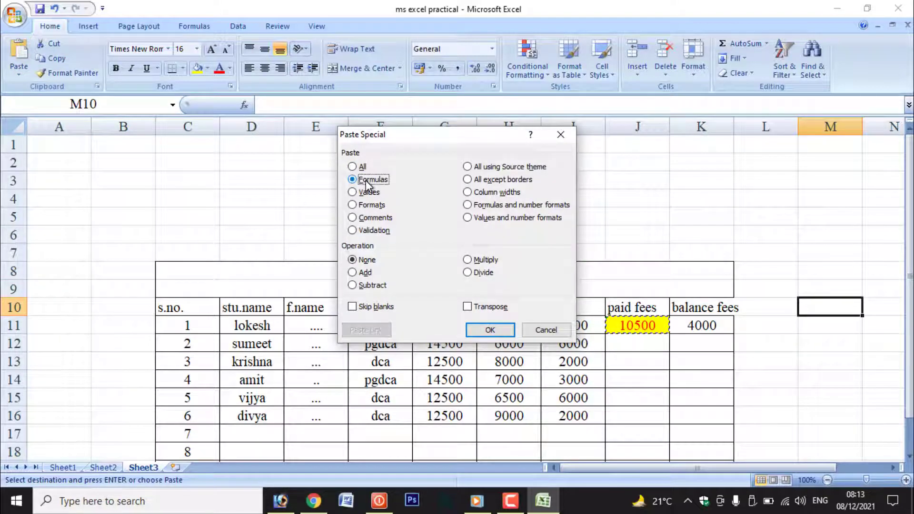
left_click(485, 332)
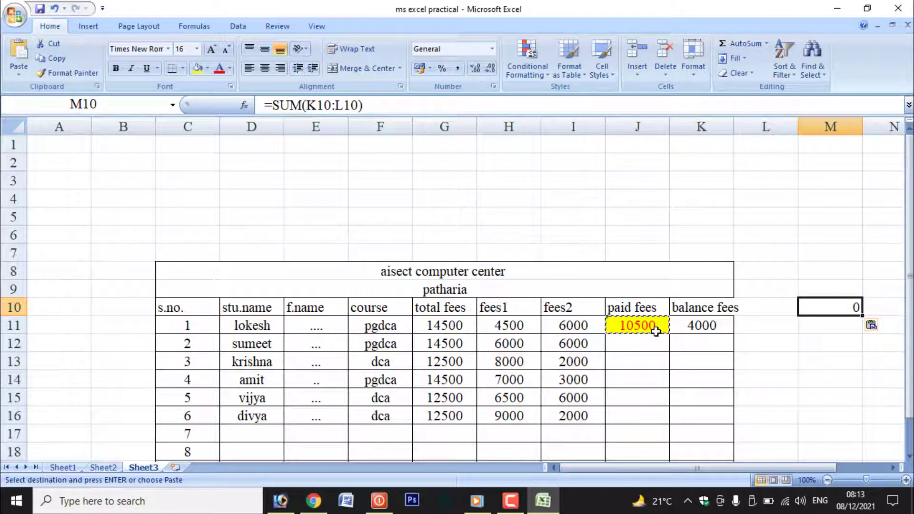
Paste only the yellow formatting onto E2:H6 with Paste Special Formats
left_click_drag(309, 160, 495, 233)
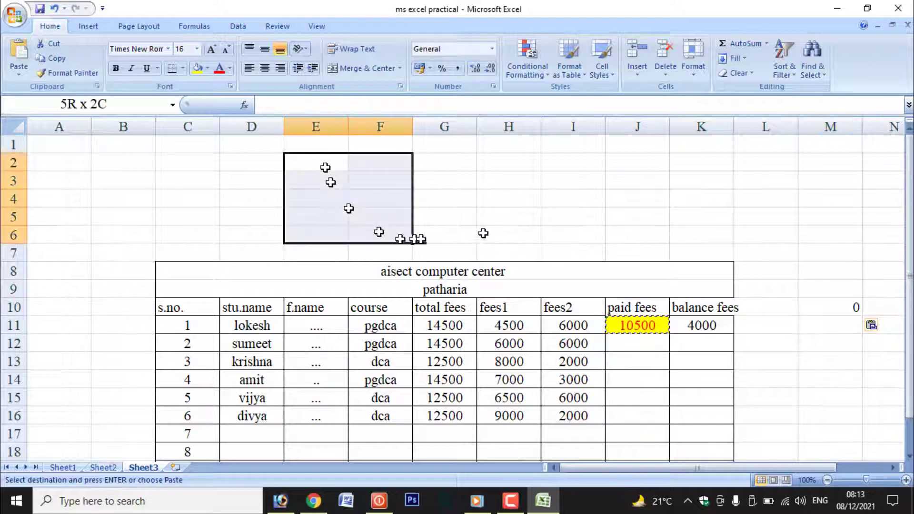
left_click(19, 74)
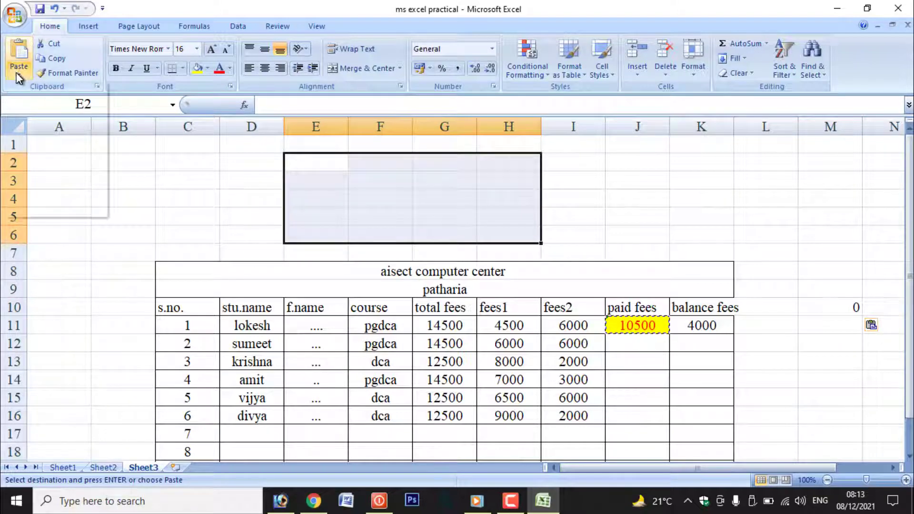
left_click(42, 178)
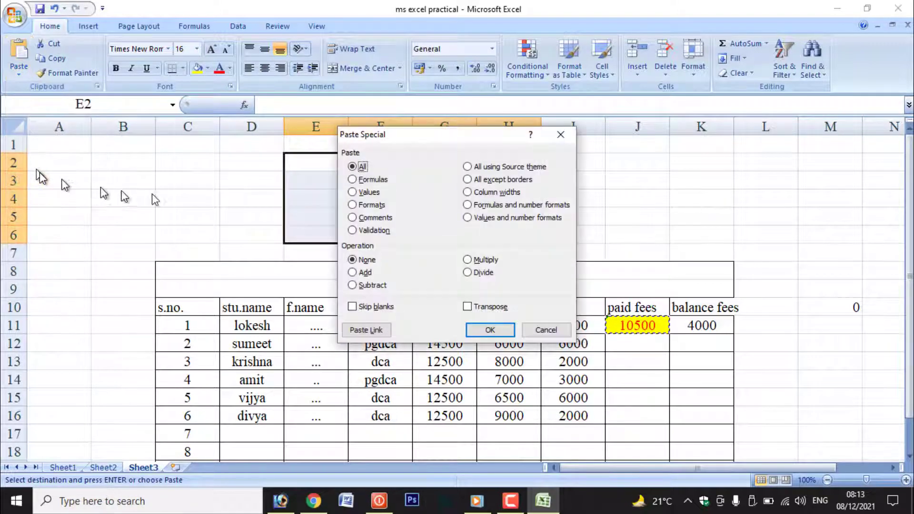
left_click(372, 206)
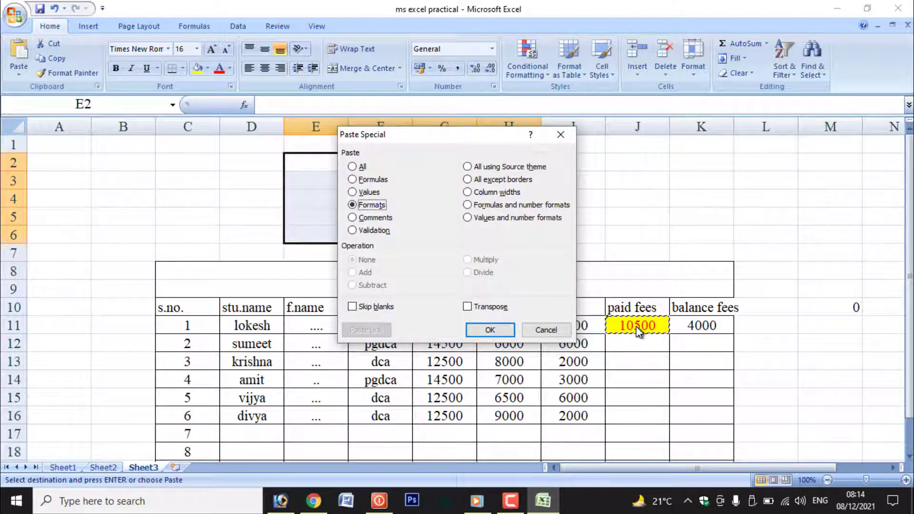
left_click(490, 330)
Pick up J11's yellow fill and red text with Format Painter
left_click(409, 209)
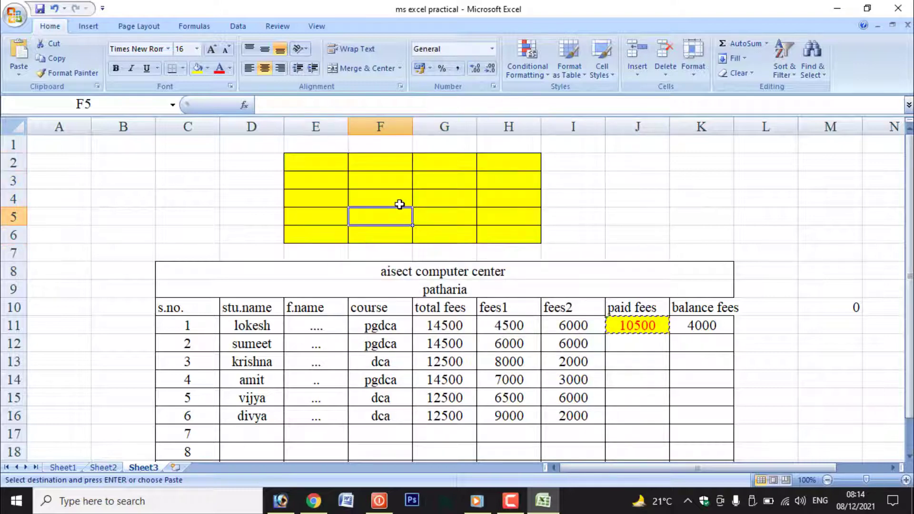
left_click(622, 327)
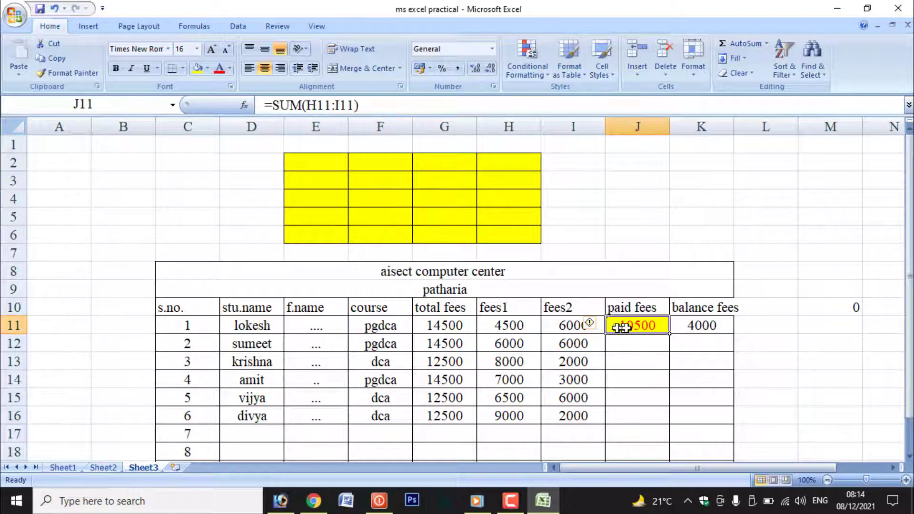
left_click(70, 74)
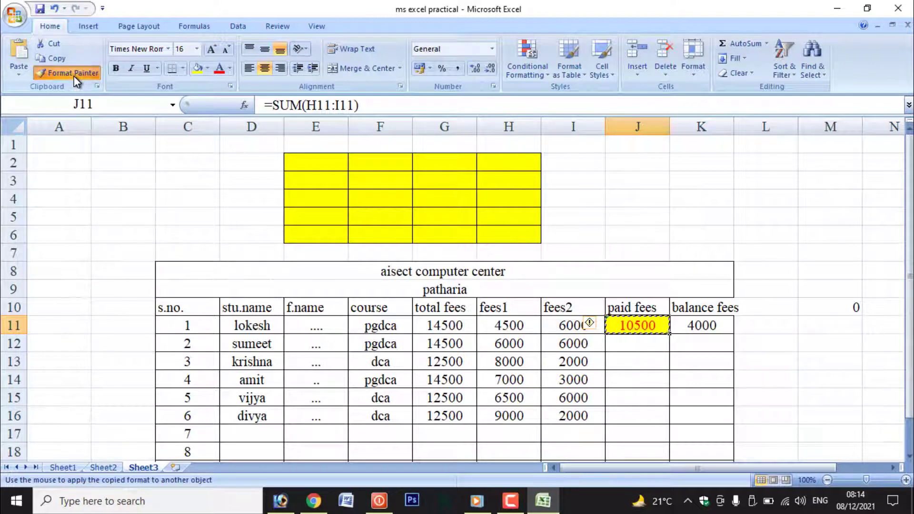
Brush J11's formatting onto F11:G16 and show the Clipboard pane
left_click_drag(359, 324, 439, 423)
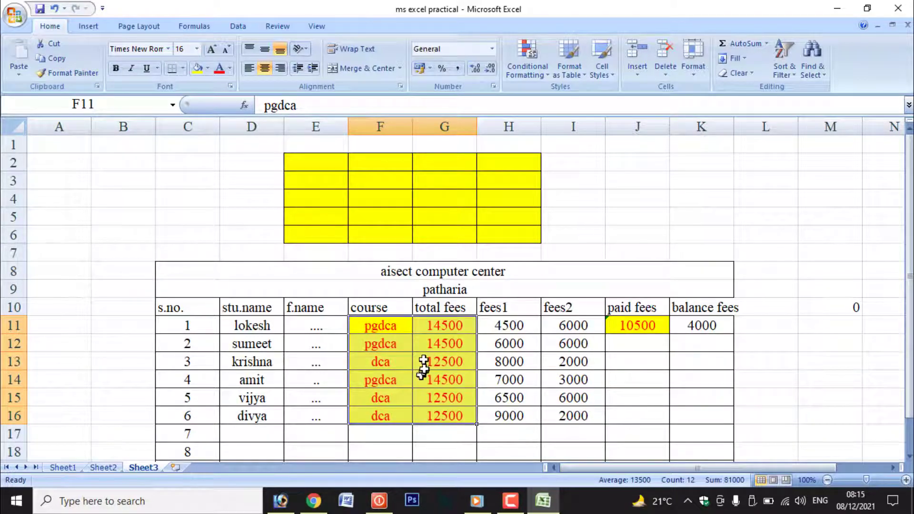
left_click(97, 86)
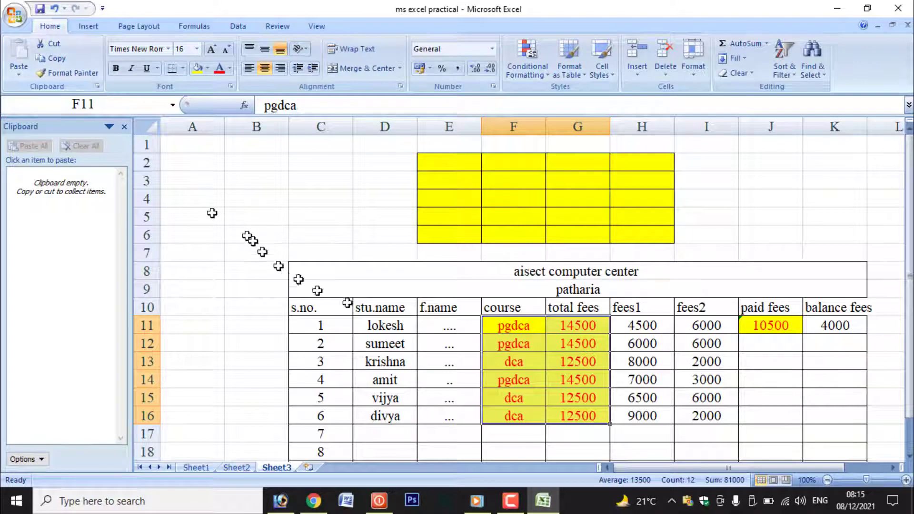
Copy lokesh (D11) and krishna (D13) onto the clipboard
left_click(398, 332)
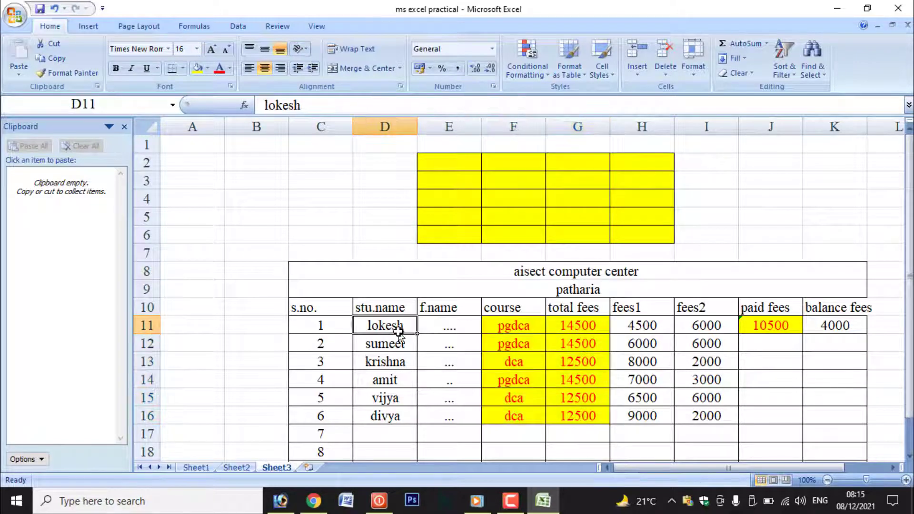
left_click(53, 58)
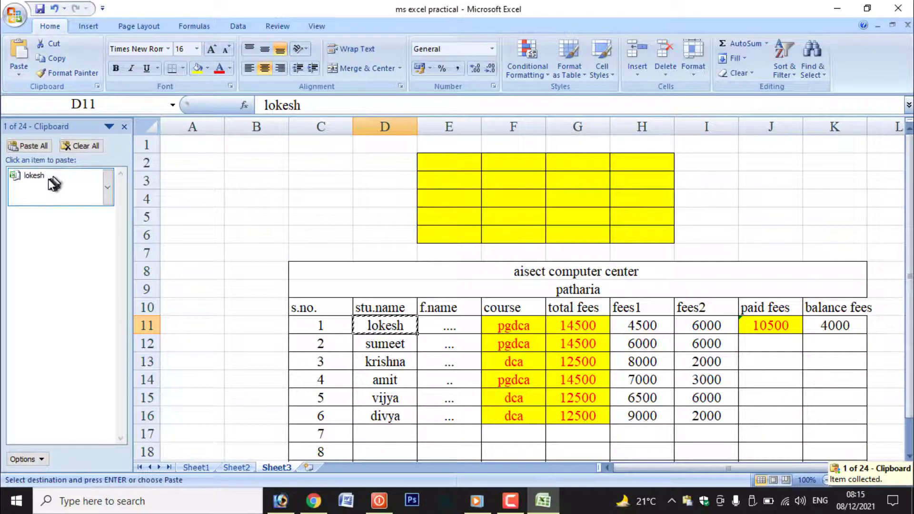
left_click(386, 362)
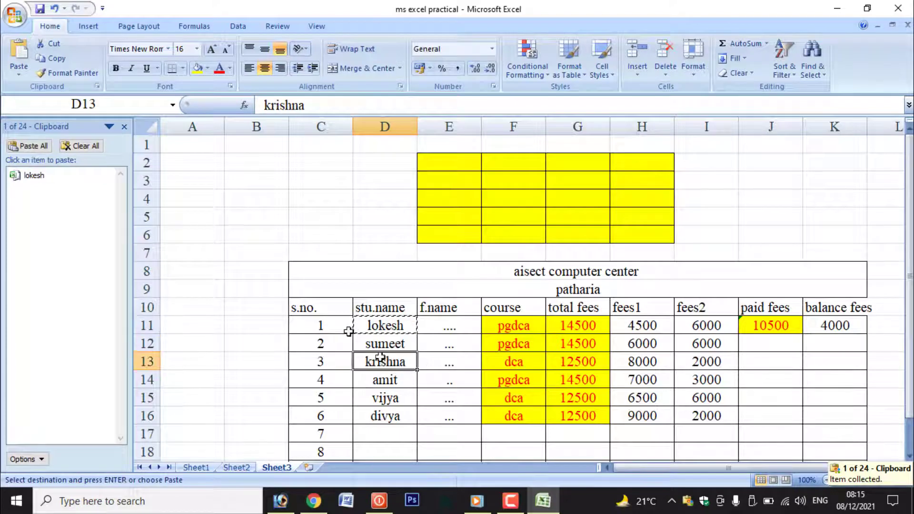
left_click(48, 60)
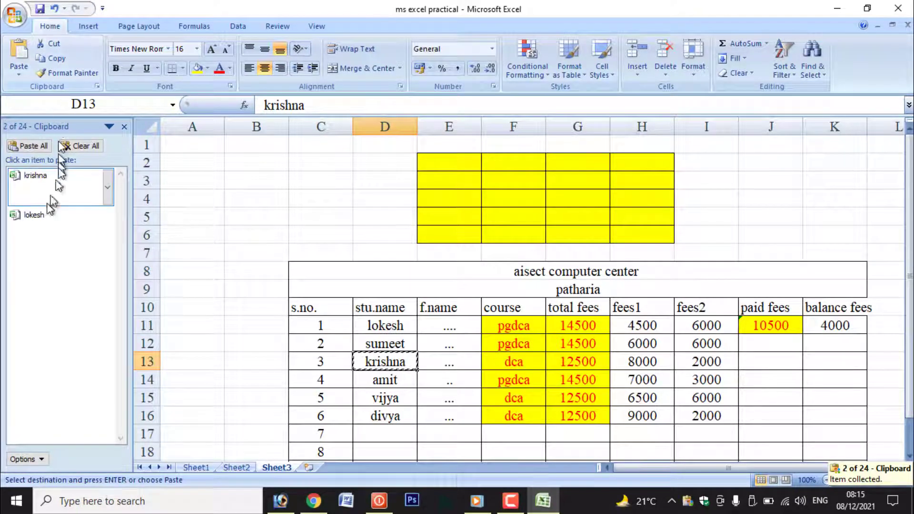
Paste krishna from the Clipboard pane into cell B2
left_click(241, 167)
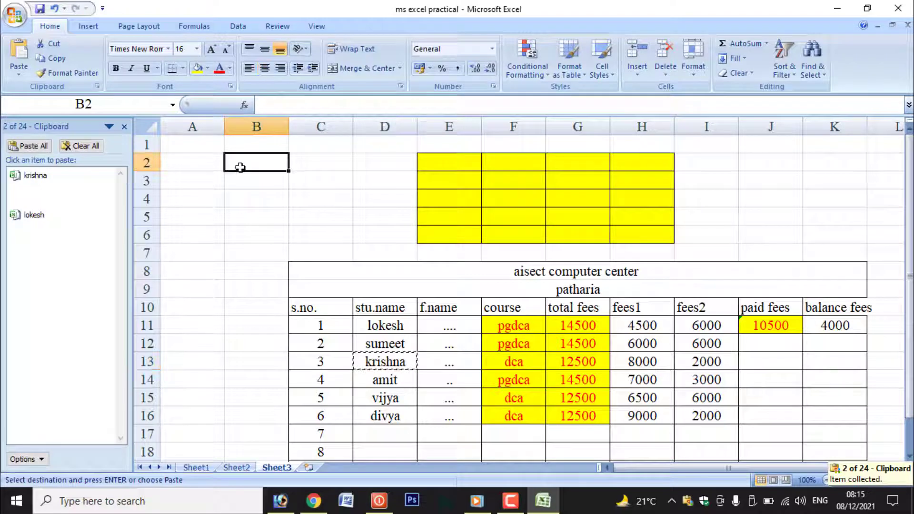
left_click(52, 181)
left_click(247, 216)
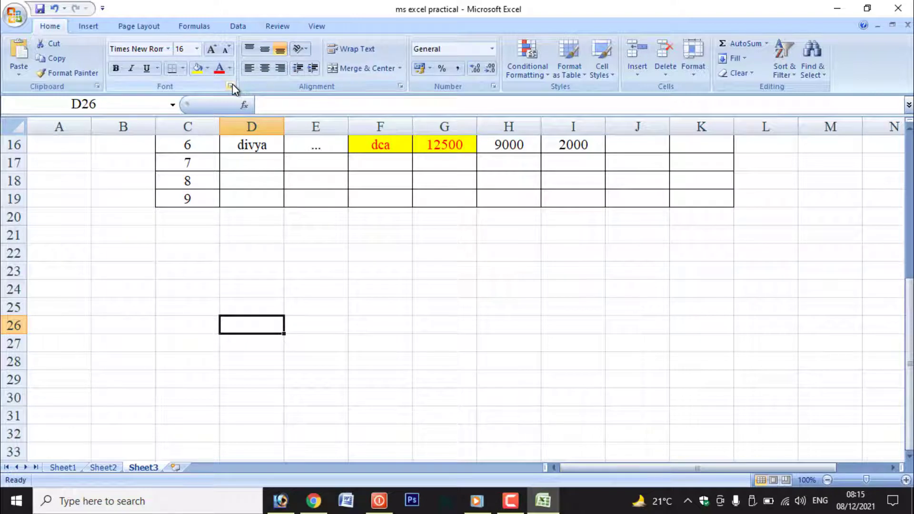
left_click(168, 49)
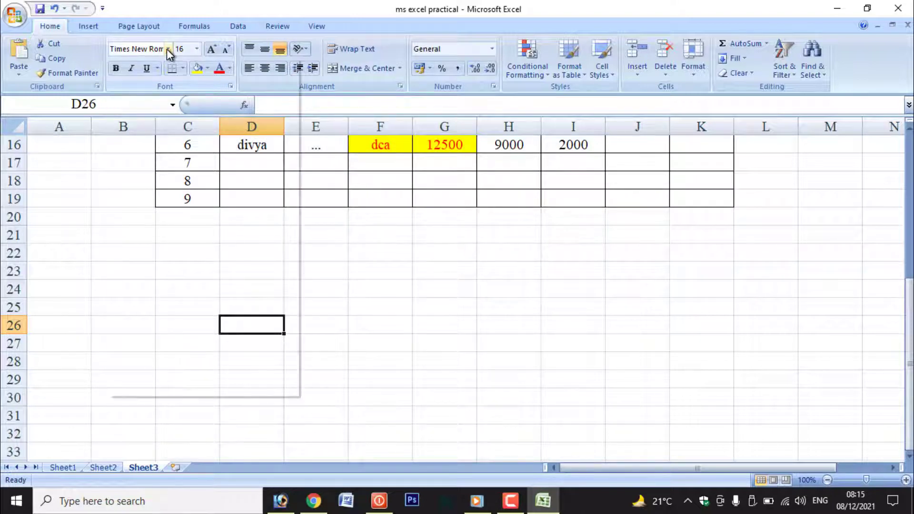
left_click(168, 50)
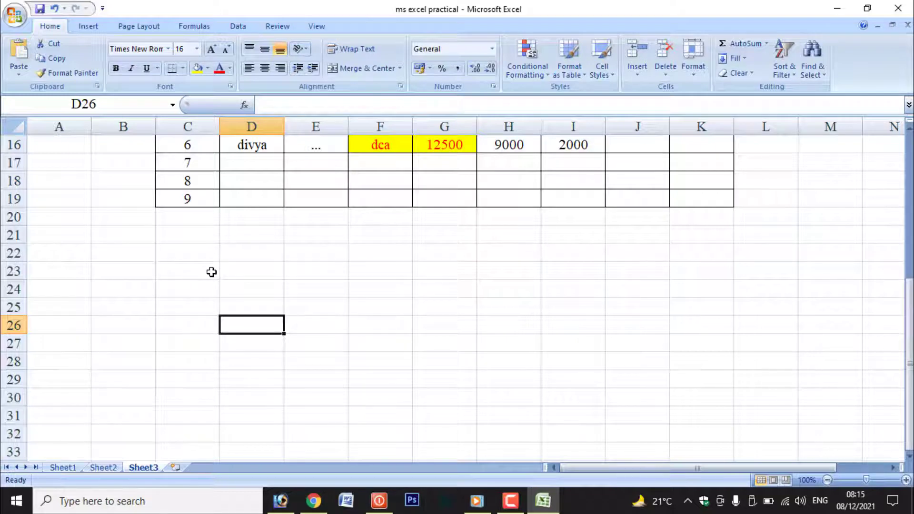
left_click(211, 272)
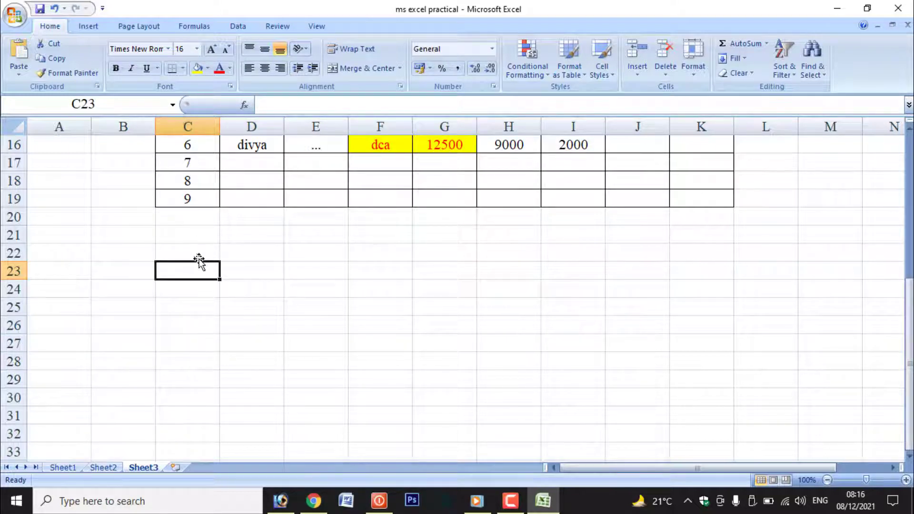
Type ग्राम ('xzke') into D25 in Kruti Dev 010 at size 24
left_click(233, 307)
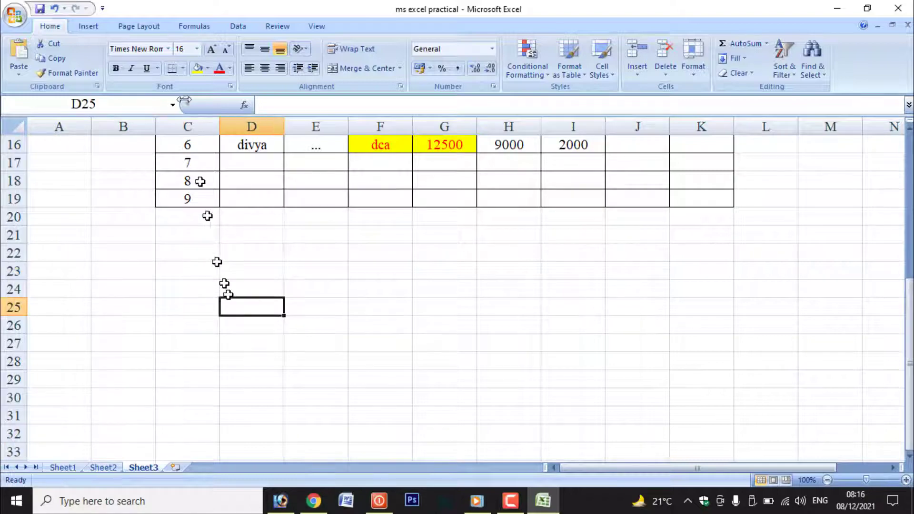
left_click(168, 48)
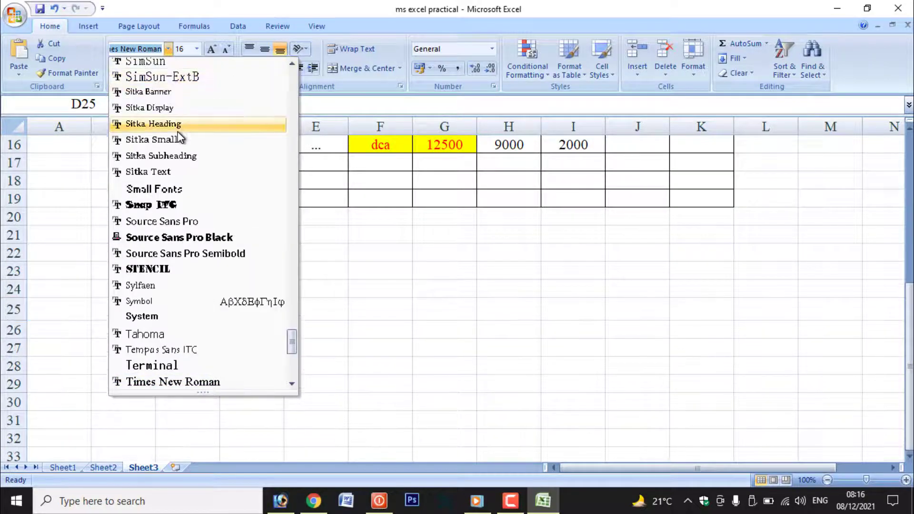
type("kruti")
key("Return")
left_click(197, 49)
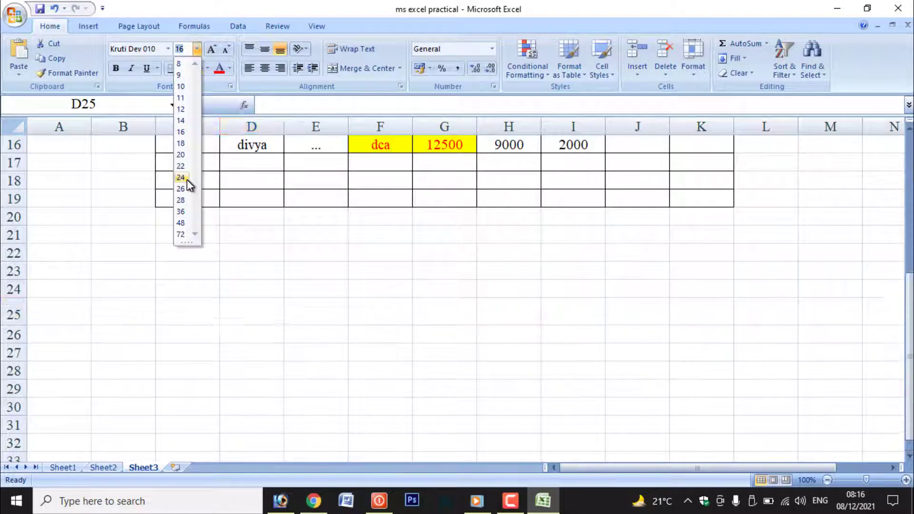
left_click(181, 177)
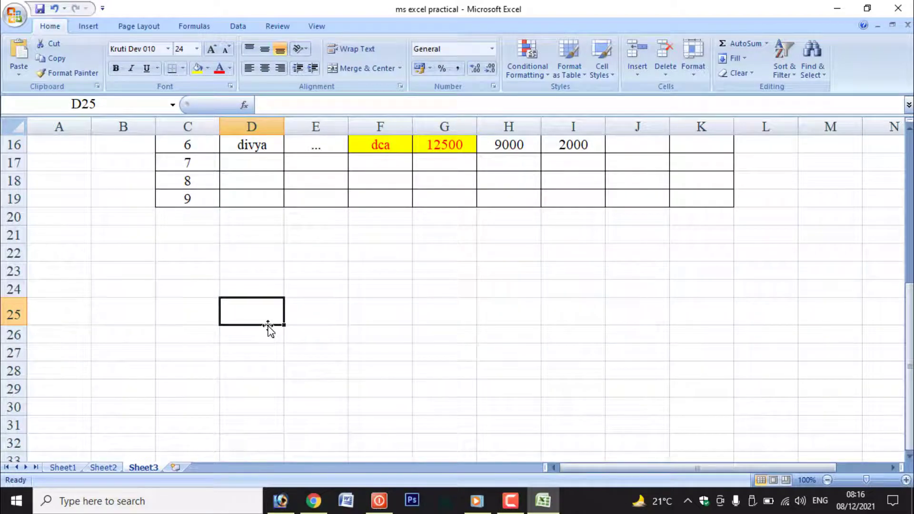
type("xzke")
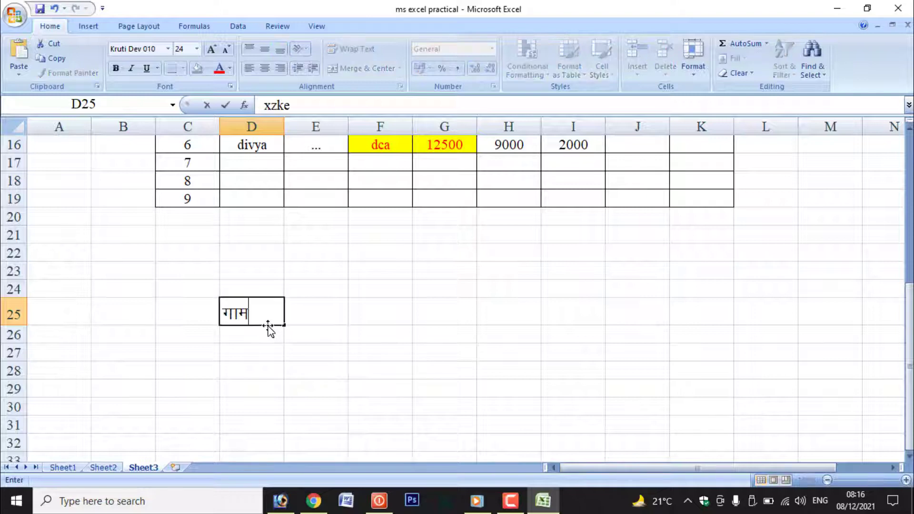
key("Tab")
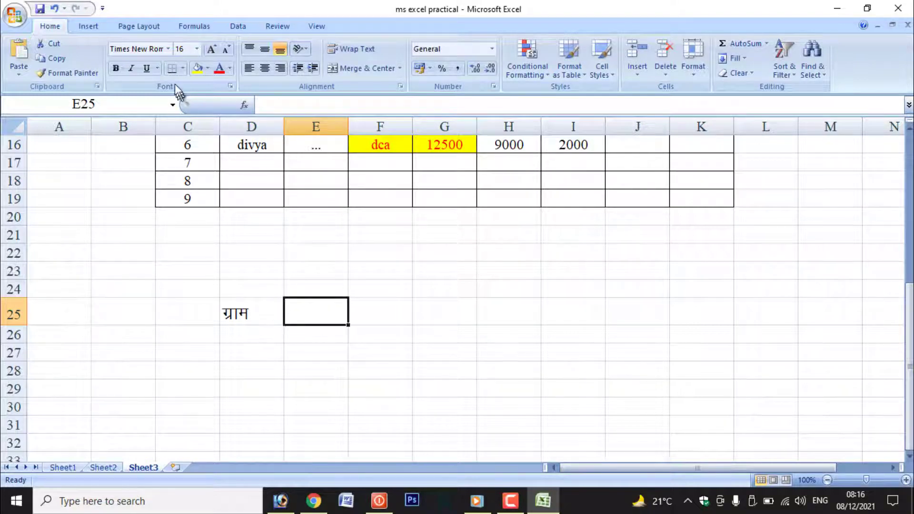
left_click(247, 313)
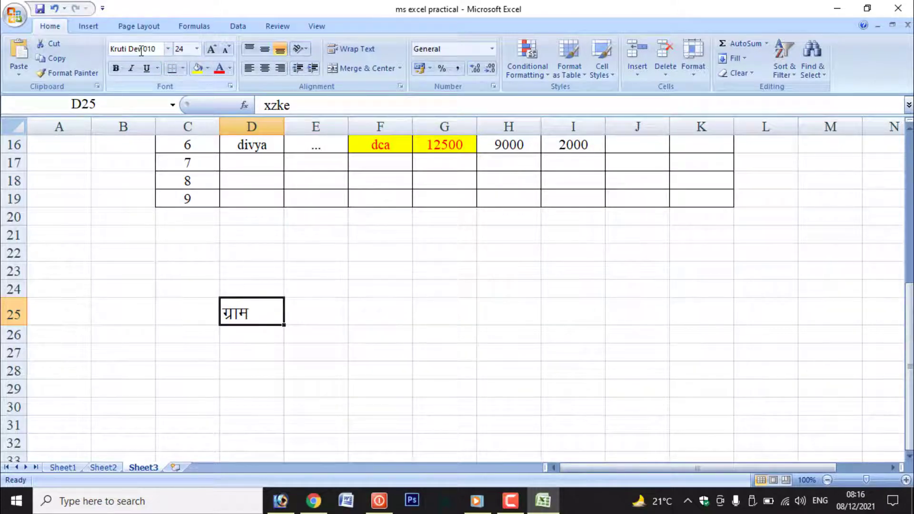
scroll(244, 230, "down", 2)
left_click(245, 230)
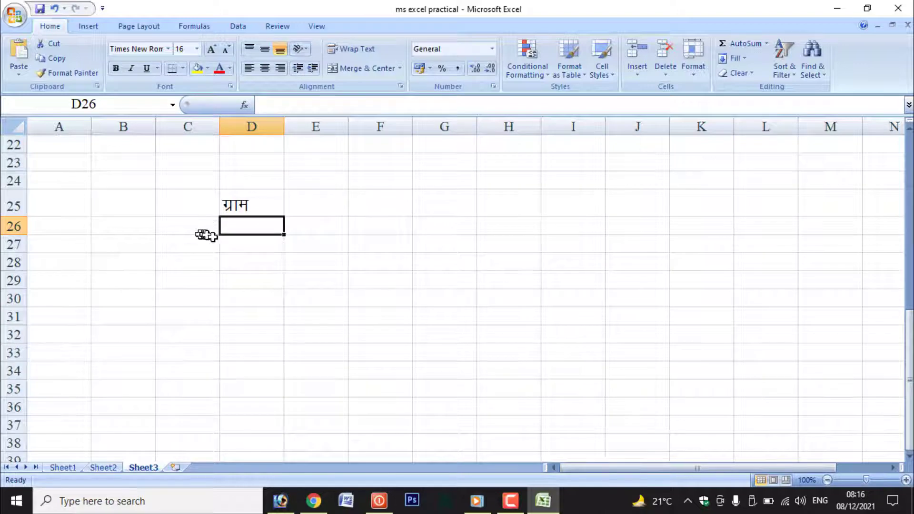
Apply the Kruti Dev 010 font to the empty block C27:L38
left_click_drag(184, 245, 689, 391)
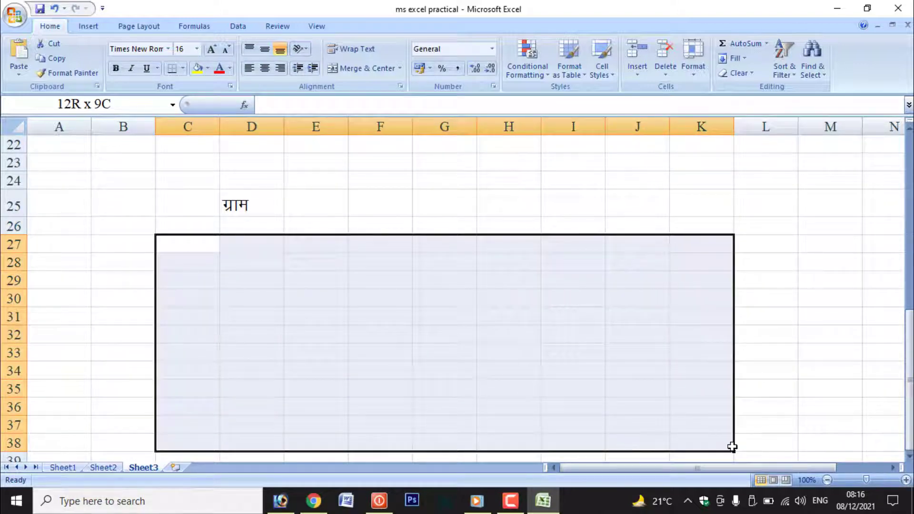
left_click_drag(689, 391, 737, 457)
left_click(165, 48)
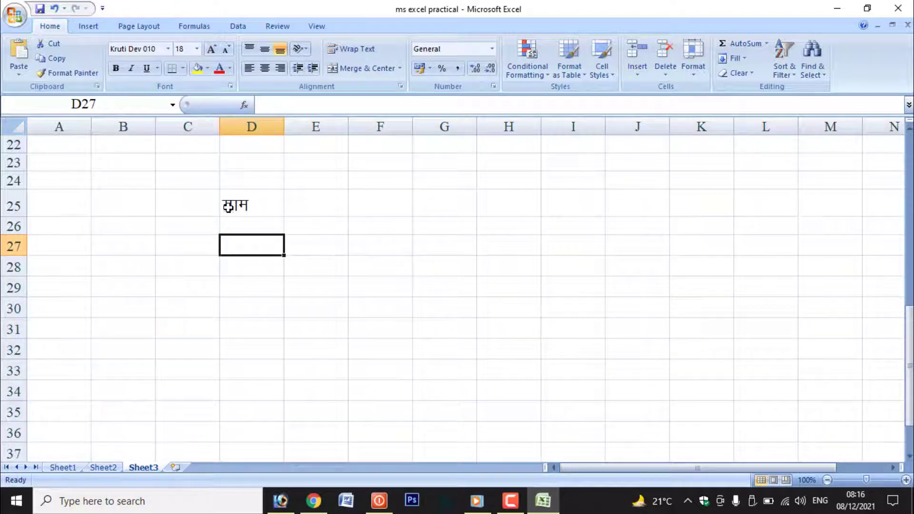
key("Up")
key("Up")
Try font size up/down, bold and underline on ग्राम, leaving it at size 24
left_click(210, 48)
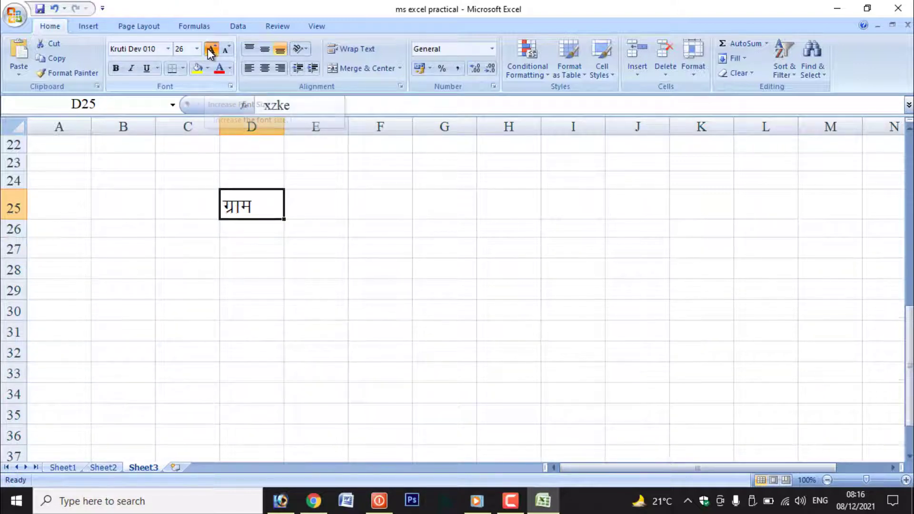
left_click(211, 48)
left_click(211, 49)
left_click(211, 49)
left_click(226, 49)
left_click(226, 49)
left_click(226, 49)
left_click(226, 50)
left_click(116, 68)
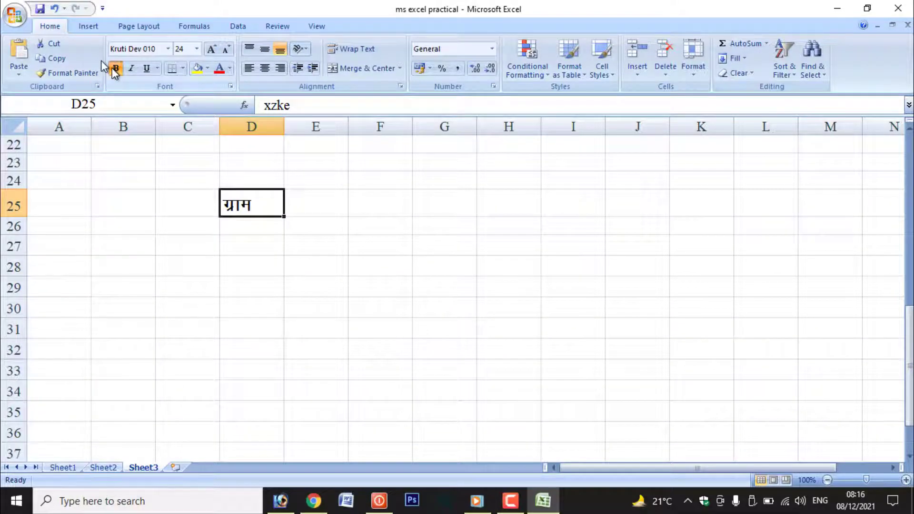
left_click(116, 69)
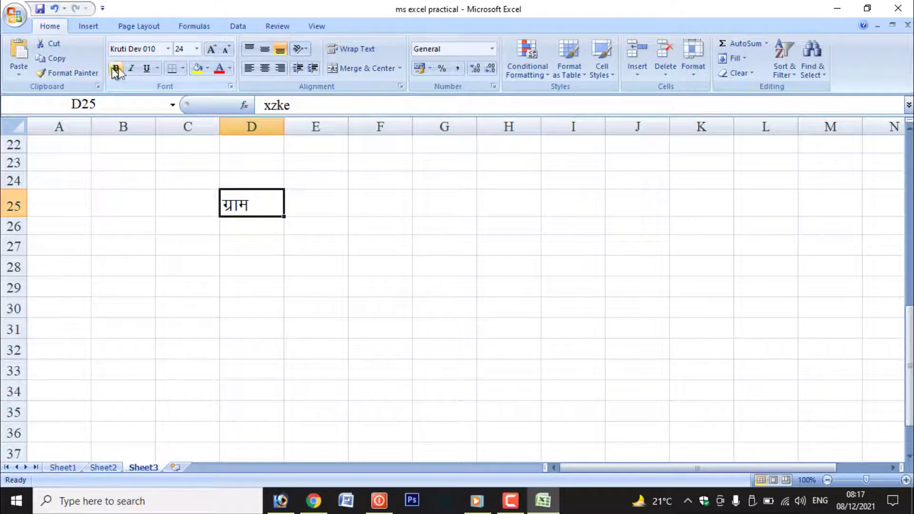
left_click(158, 70)
left_click(157, 68)
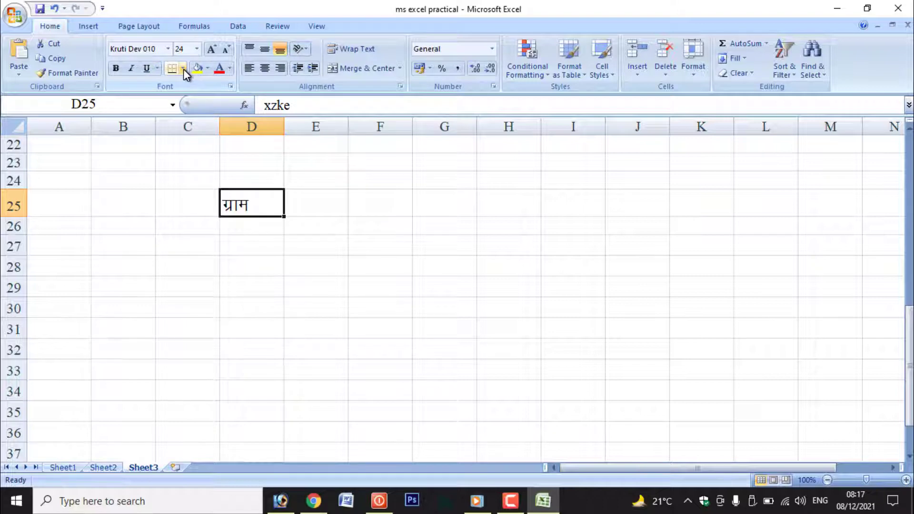
Enter heading ग्राम पंचायत पथरिया in C28 with headers क, नाम, कोर्स below
left_click(183, 268)
type("x")
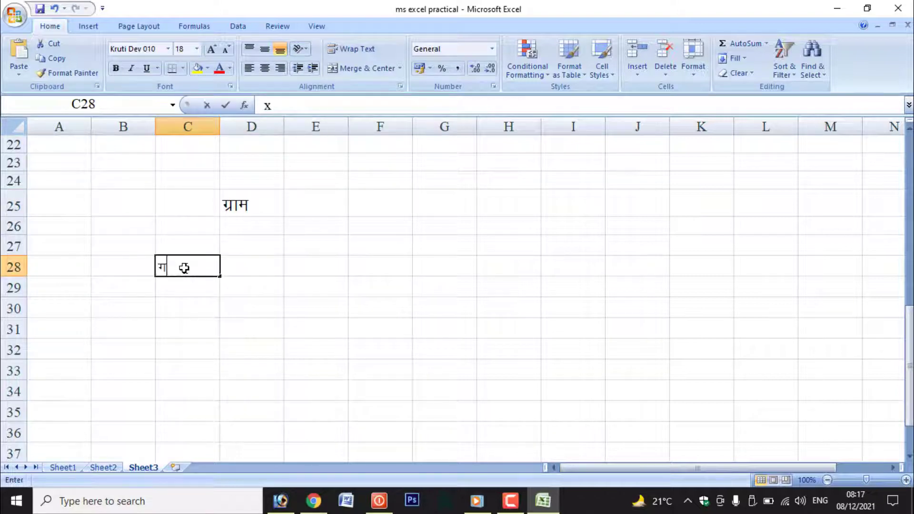
type("zke iapk;r iFkfj;k")
key("Return")
type("d")
key("Tab")
type("uke\tdkslZ")
left_click(353, 323)
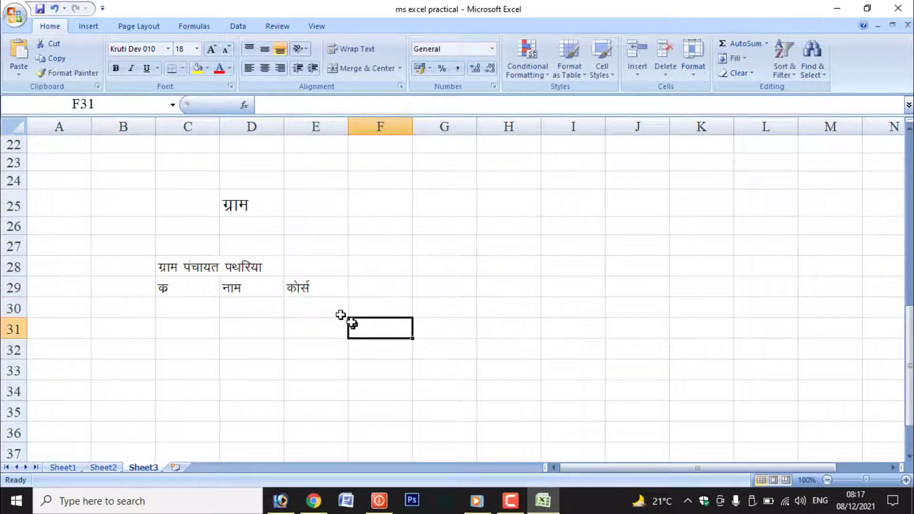
Preview the printed page, zoom in, and return to Normal view
key("ctrl+F2")
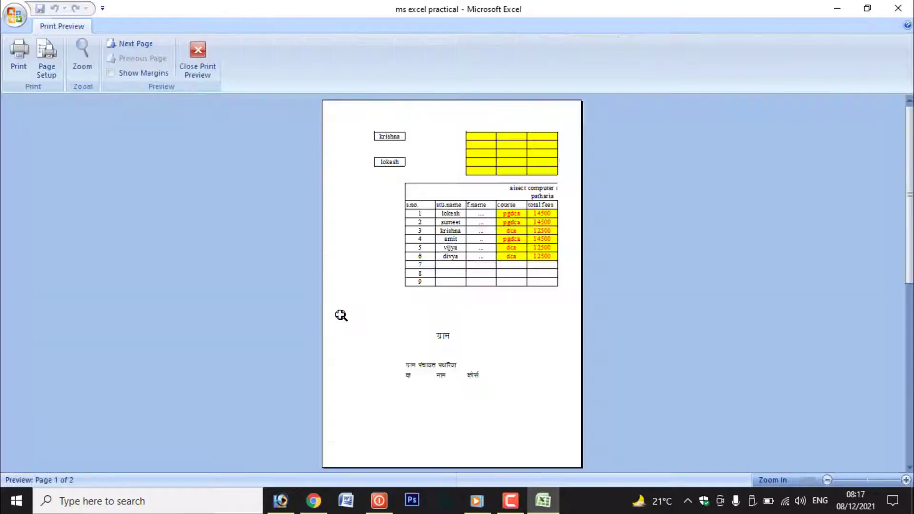
left_click(445, 388)
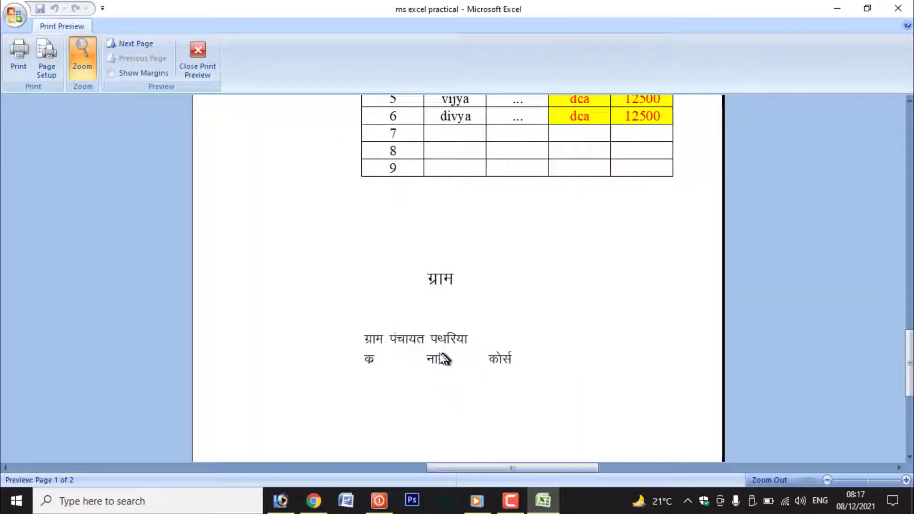
left_click(210, 63)
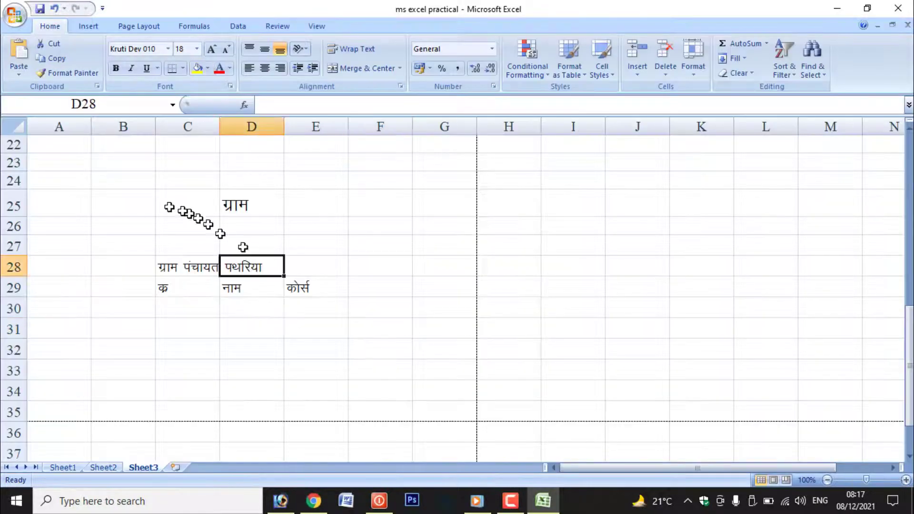
Apply All Borders to the range B25:E30
left_click(129, 198)
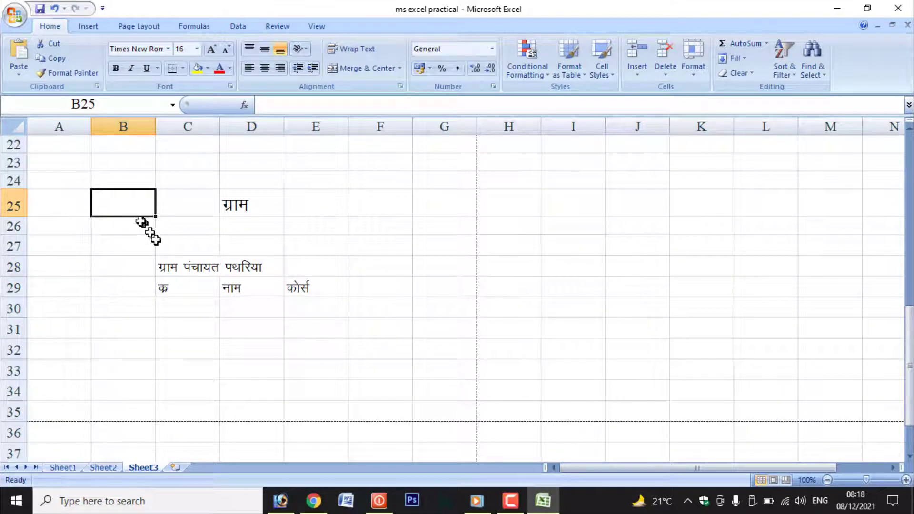
left_click_drag(135, 202, 300, 310)
left_click(182, 68)
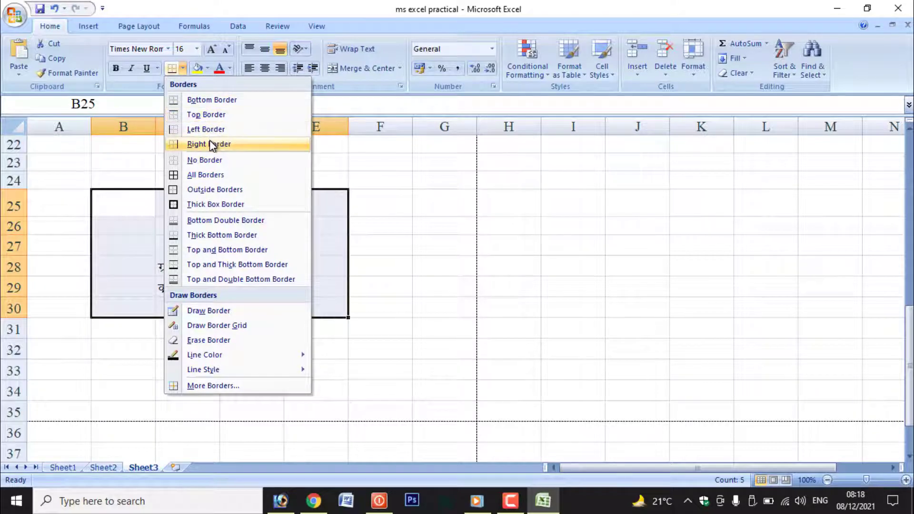
left_click(216, 178)
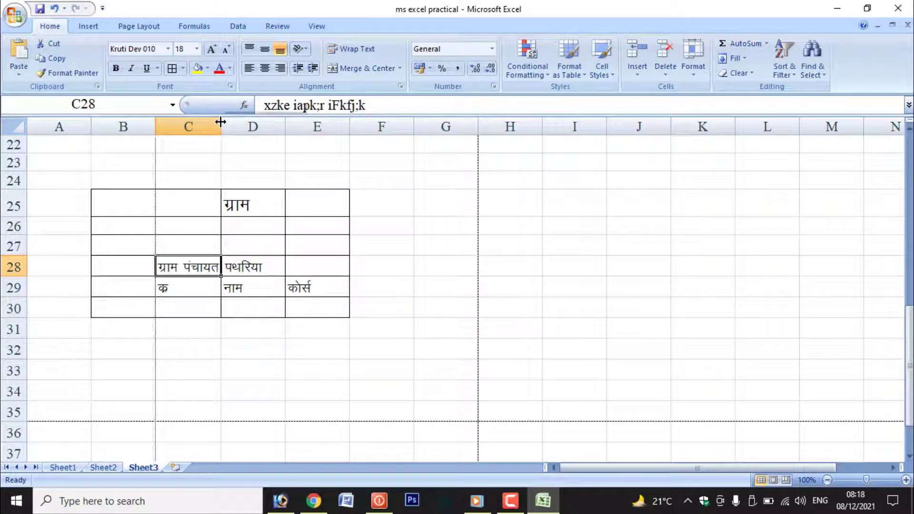
Autofit column C to ग्राम पंचायत पथरिया and check the print preview
double_click(220, 123)
left_click(263, 353)
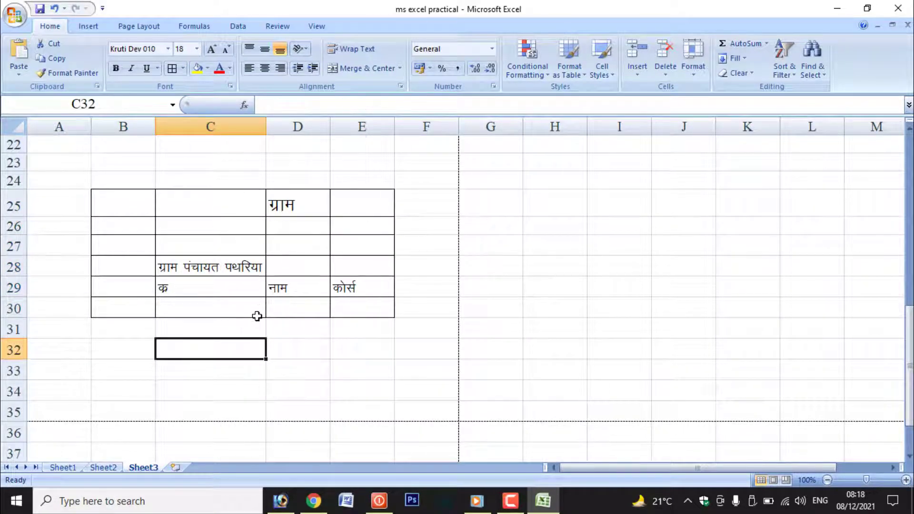
key("ctrl+F2")
key("Escape")
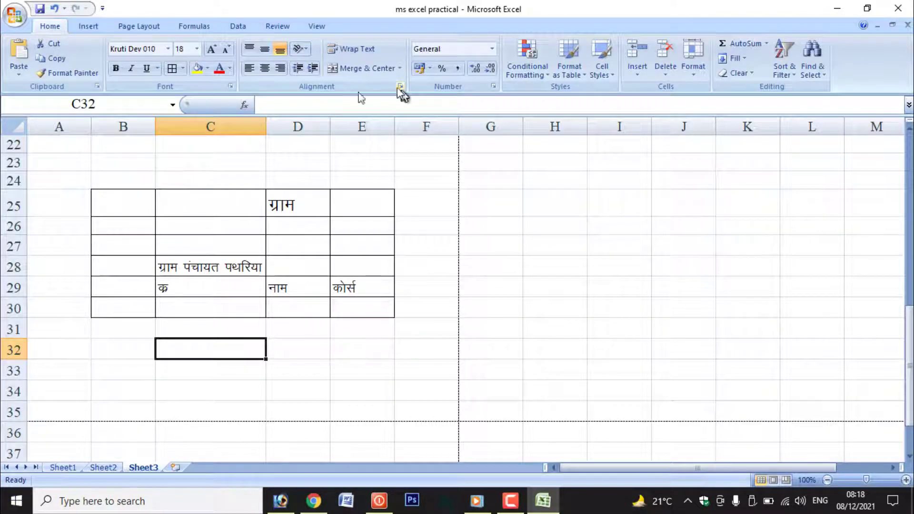
Fill B25:E30 yellow, switch it to No Fill, and colour its text orange
left_click_drag(123, 203, 351, 310)
left_click(197, 69)
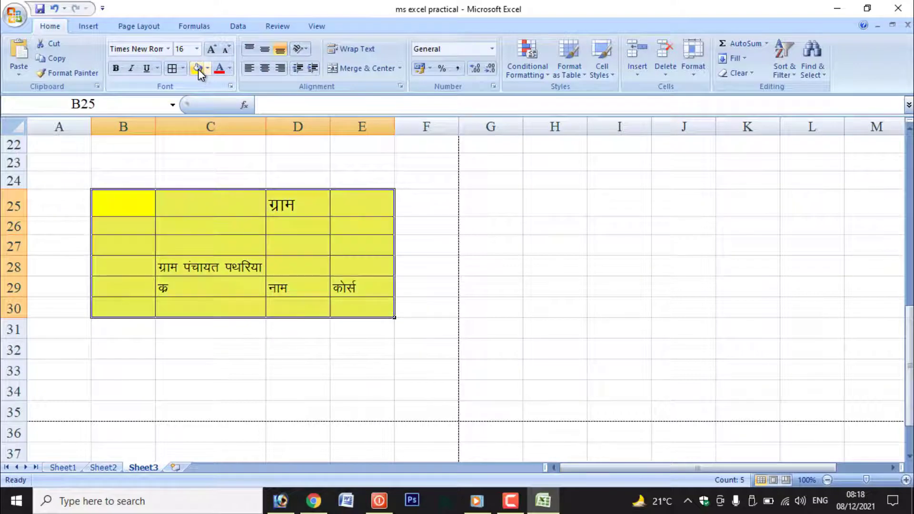
left_click(210, 73)
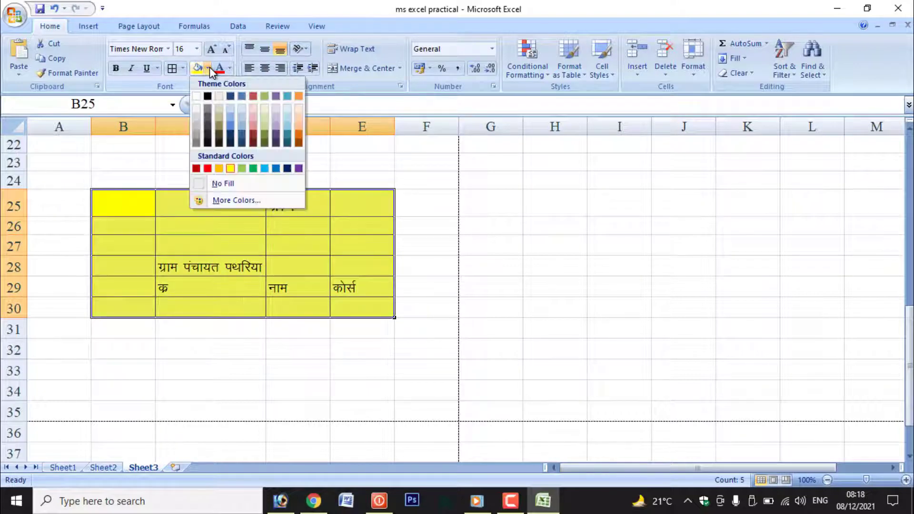
left_click(214, 183)
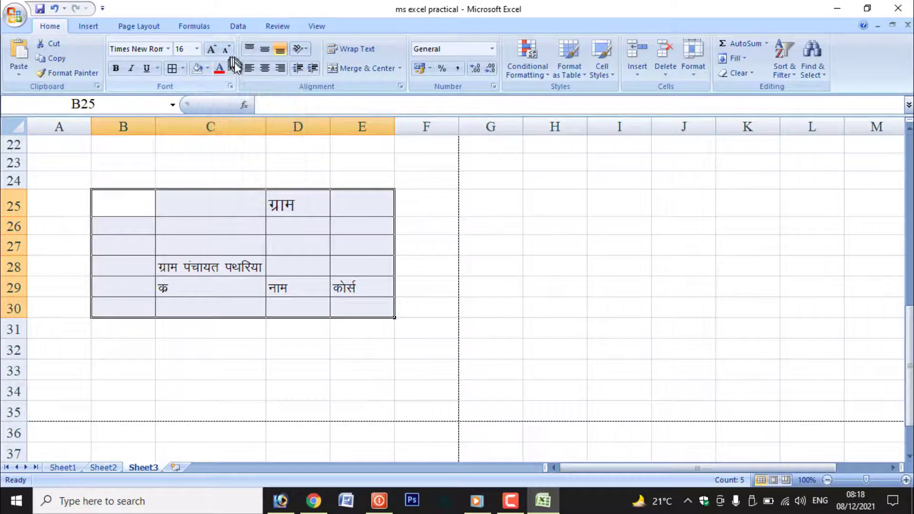
left_click(230, 68)
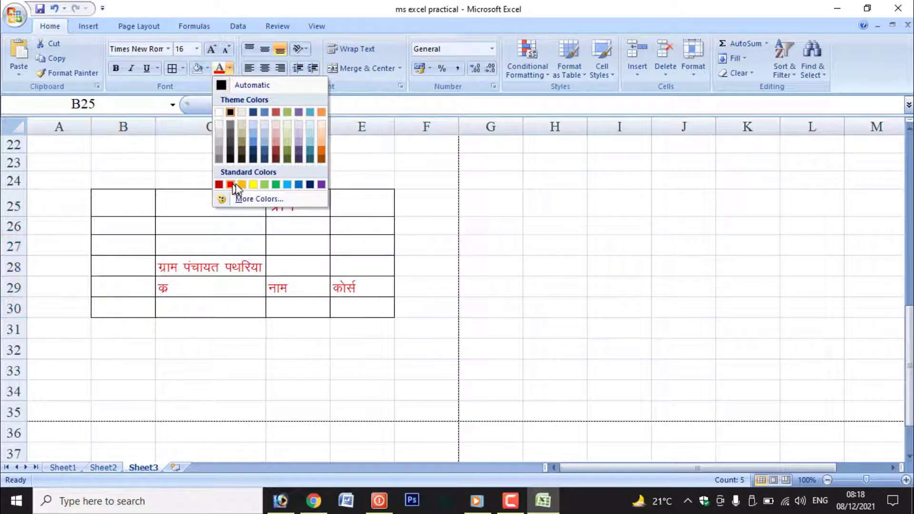
left_click(241, 185)
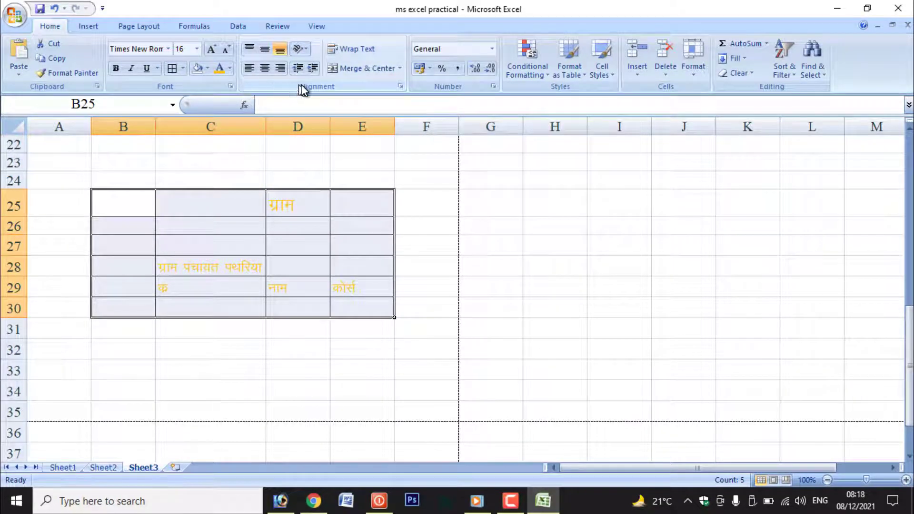
left_click(212, 258)
Widen column C, make row 28 much taller, and middle-align the C28 heading vertically
mouse_move(266, 127)
left_mouse_down()
mouse_move(445, 152)
mouse_move(431, 159)
left_mouse_up()
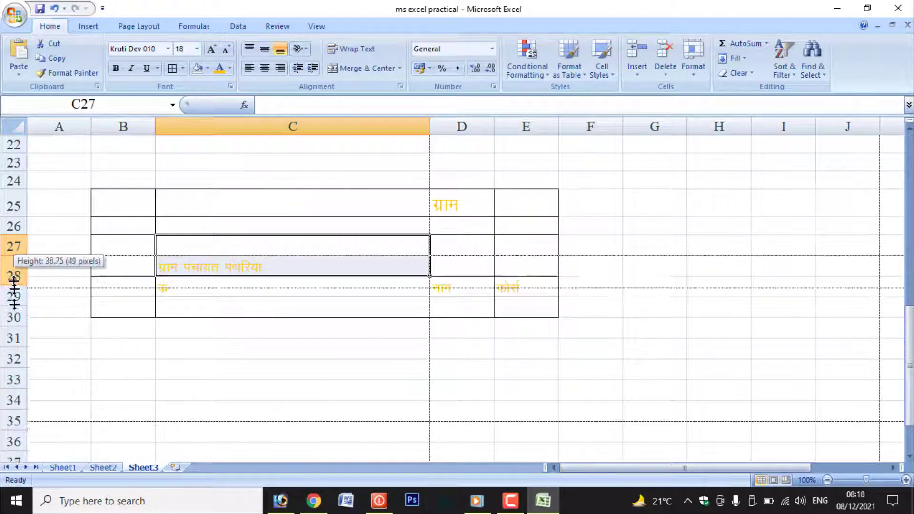
left_click_drag(13, 277, 13, 350)
left_click(220, 322)
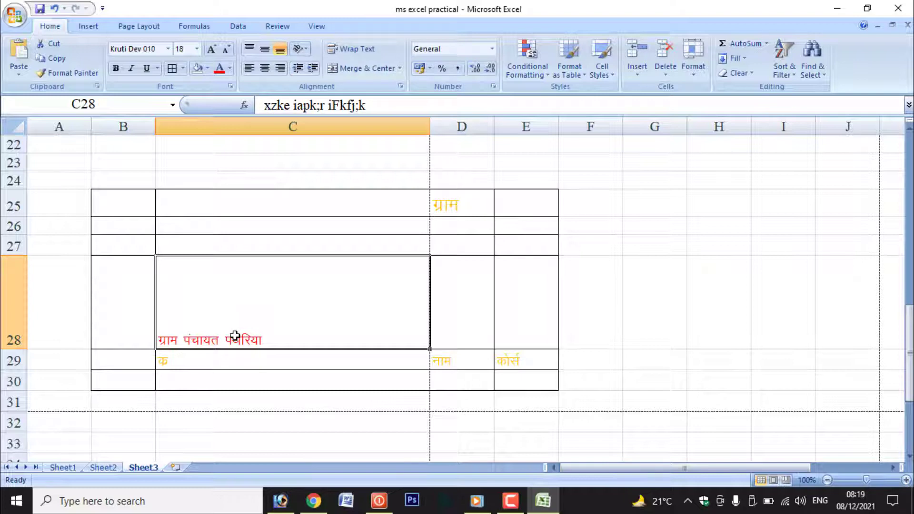
left_click(261, 51)
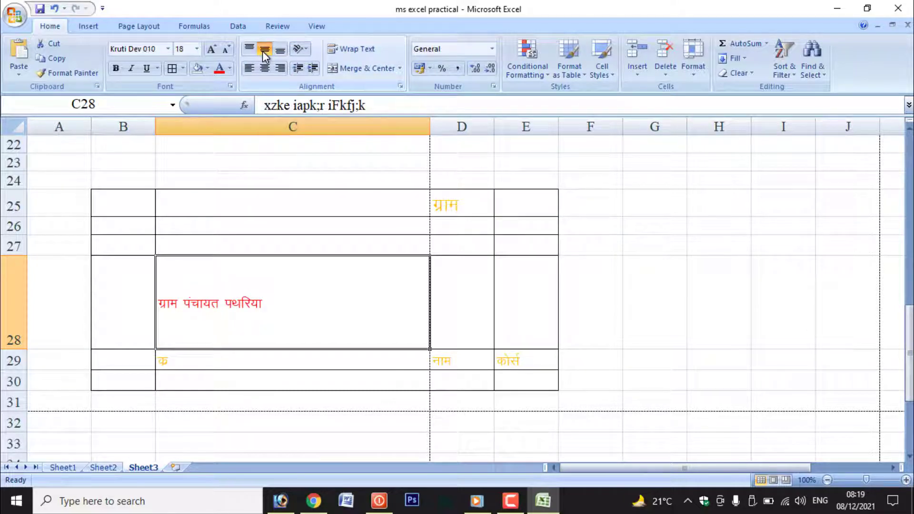
left_click(250, 50)
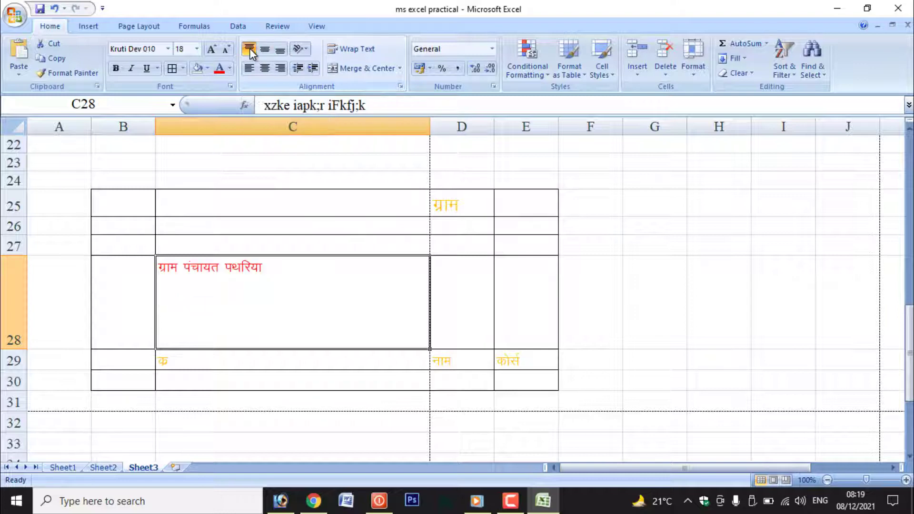
left_click(265, 49)
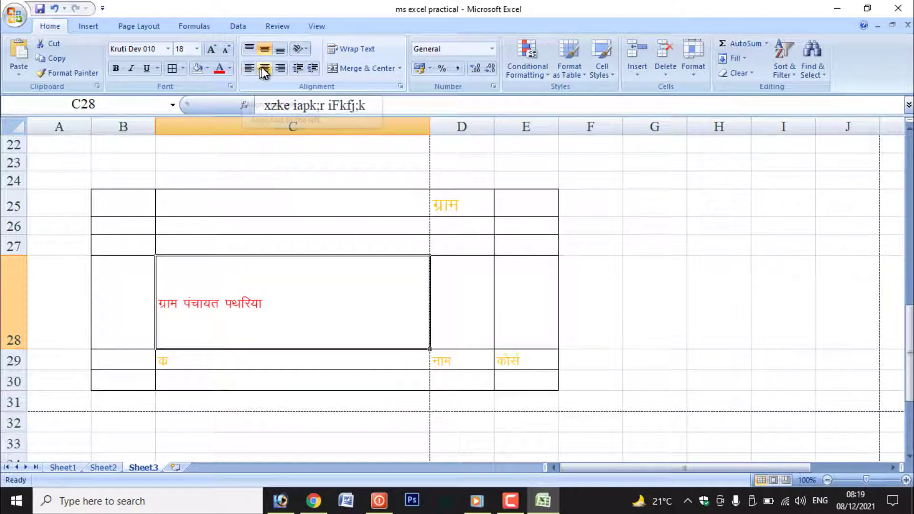
Try centre and right alignment on C28, then indent its text several steps right
left_click(265, 68)
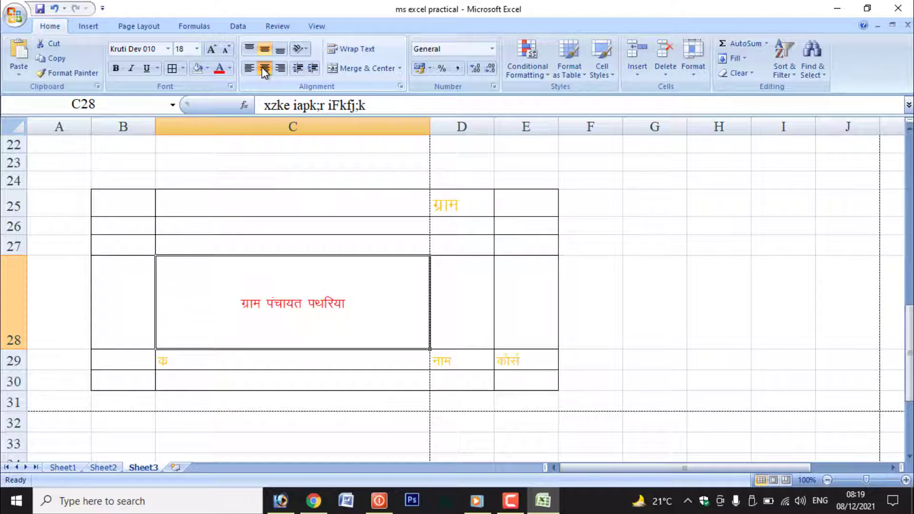
left_click(280, 69)
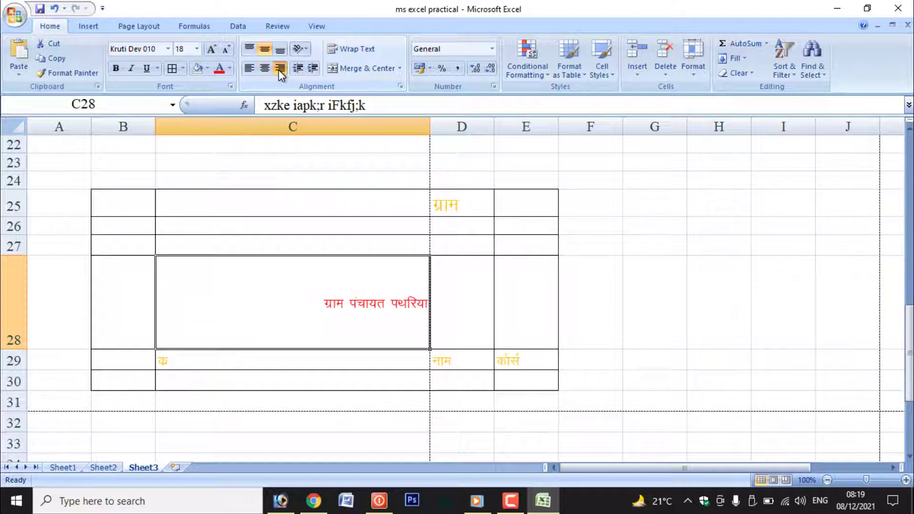
left_click(265, 69)
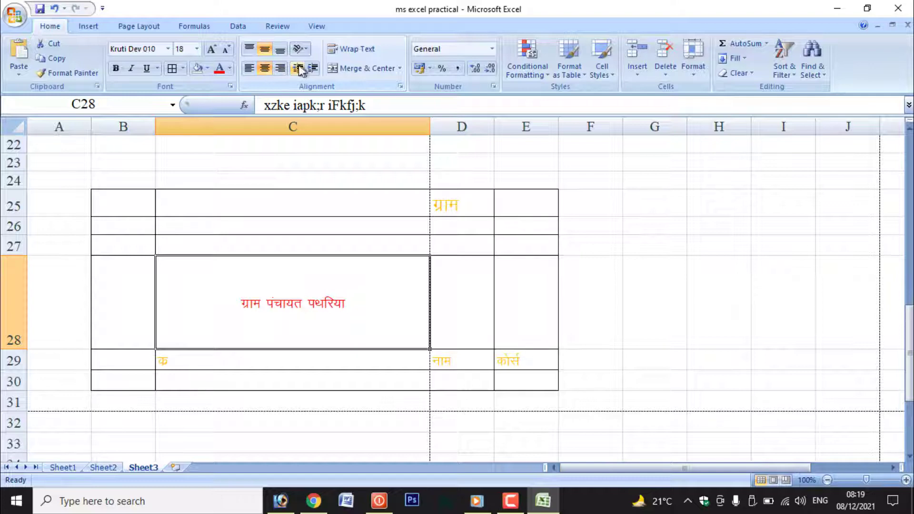
left_click(313, 69)
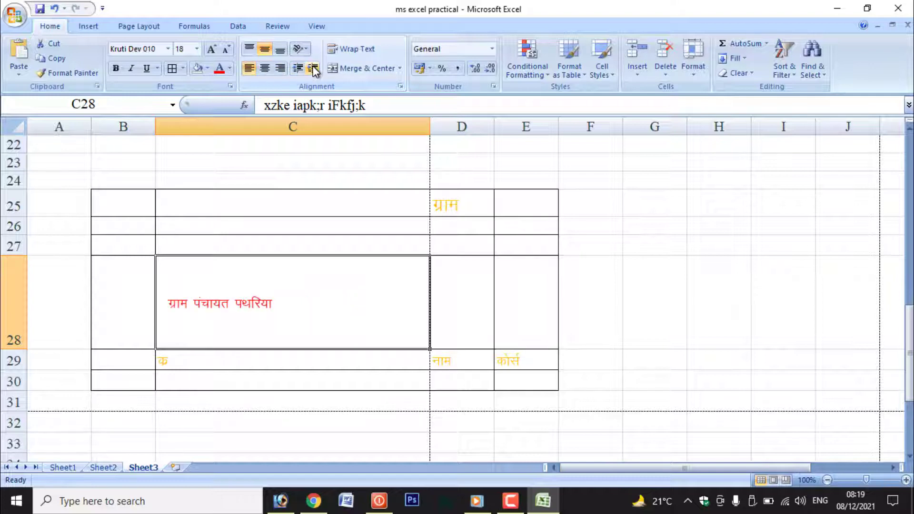
left_click(313, 69)
left_click(314, 69)
left_click(313, 69)
left_click(313, 69)
left_click(311, 70)
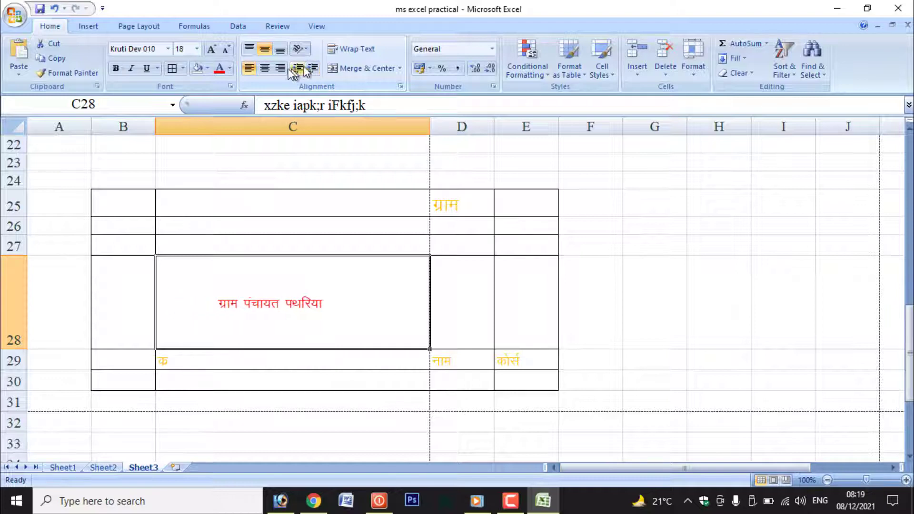
double_click(294, 70)
left_click(294, 70)
left_click(313, 68)
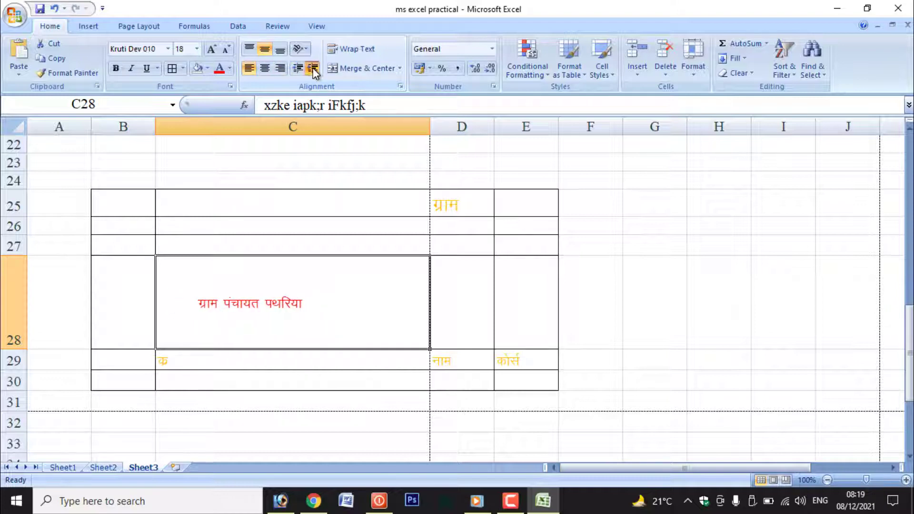
left_click(312, 68)
left_click(313, 68)
left_click(313, 69)
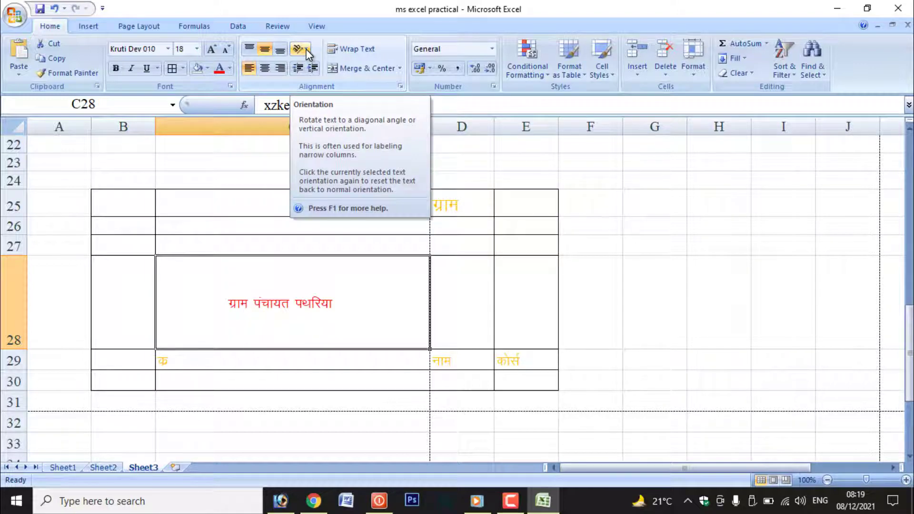
Select cells C27 to C29 and bring up the text orientation choices
left_click(307, 50)
left_click_drag(285, 246, 272, 358)
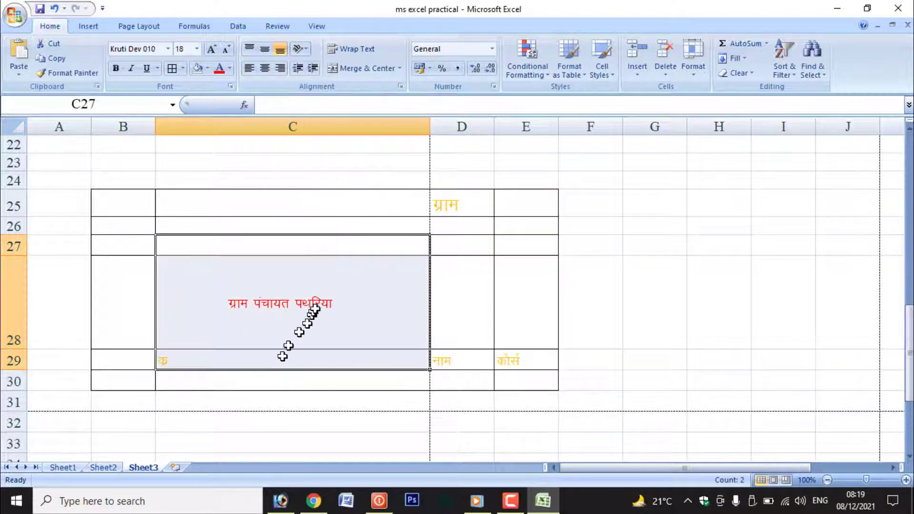
left_click(301, 49)
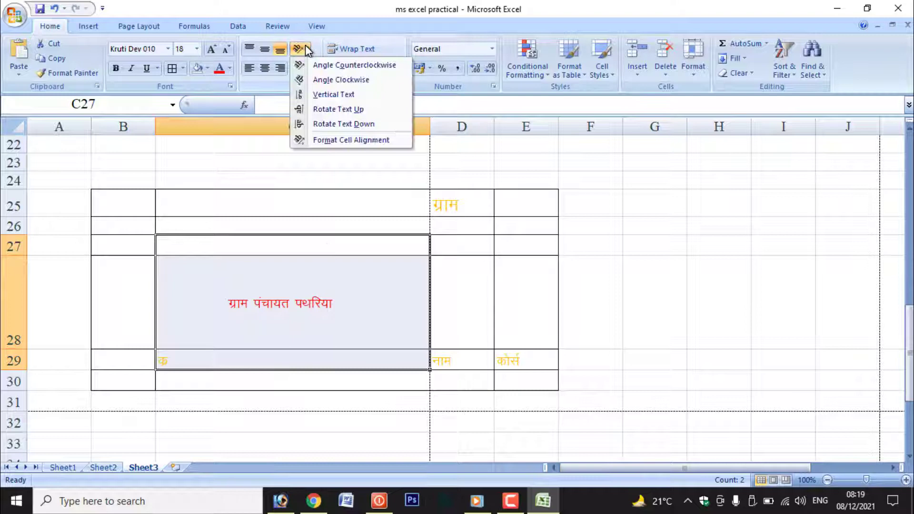
Try Angle Clockwise and Vertical Text on C28, return to horizontal, and undo the column widening
left_click(326, 80)
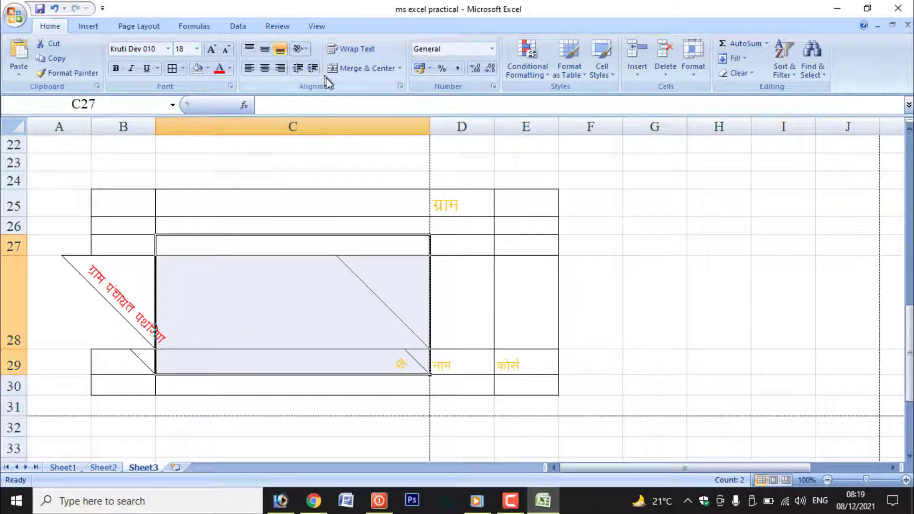
left_click(304, 50)
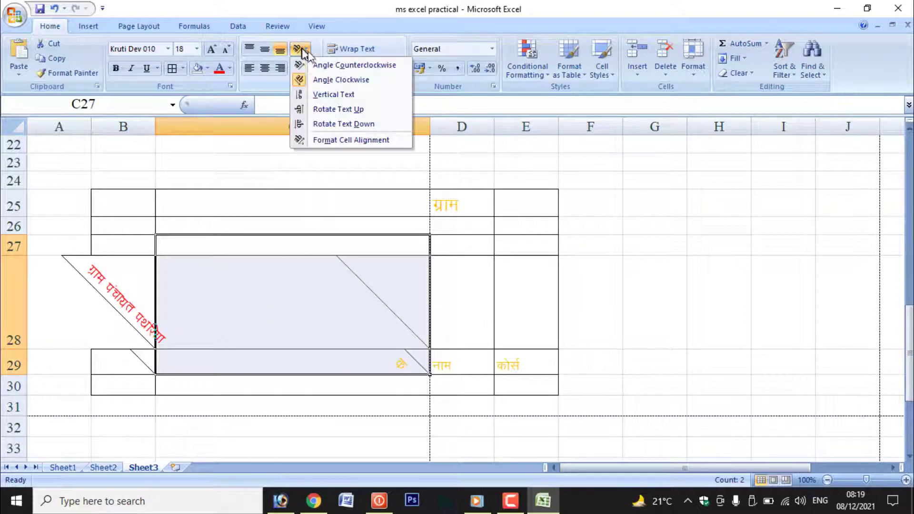
left_click(333, 95)
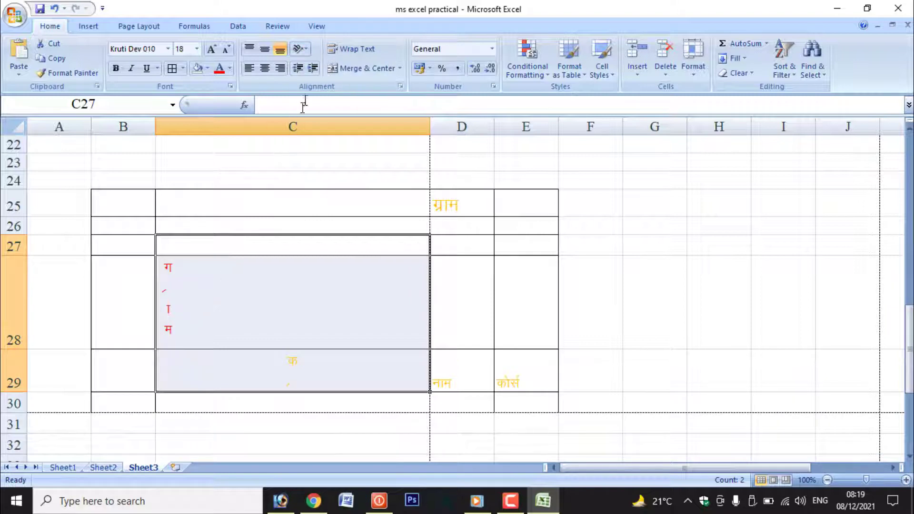
left_click(299, 49)
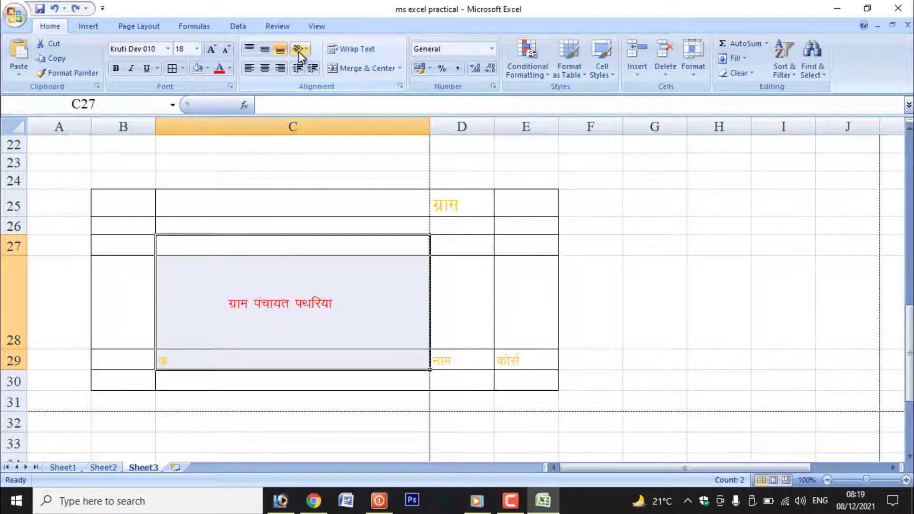
key("ctrl+z")
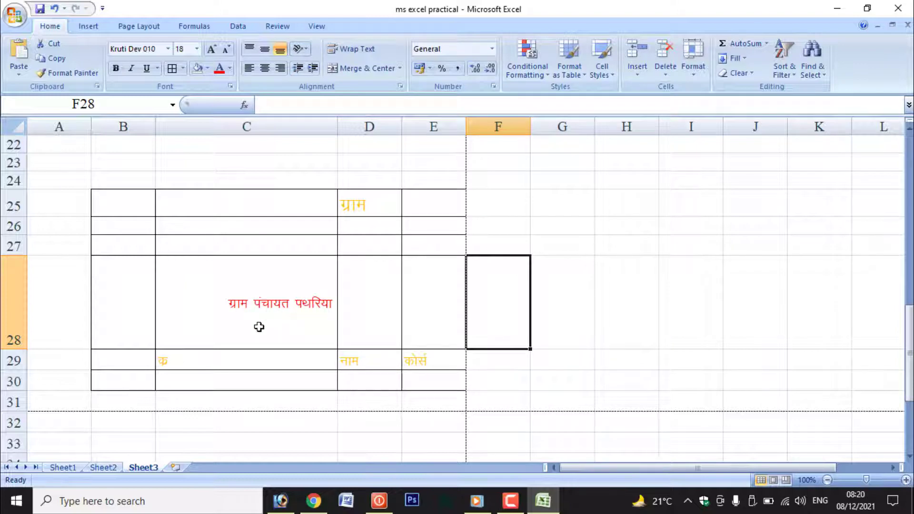
Enter the Kruti Dev label ग्राम पंचायत in cell G28
left_click(560, 294)
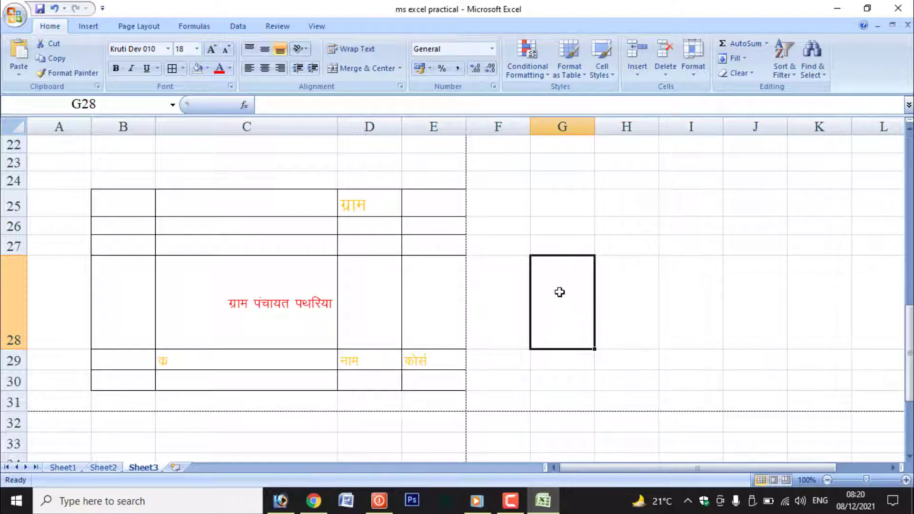
type("xk")
type("ke iapk;")
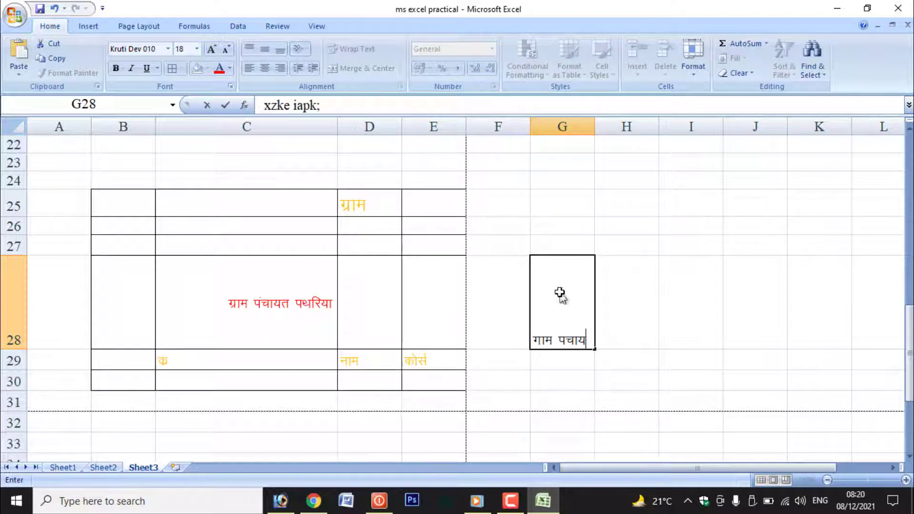
type("r")
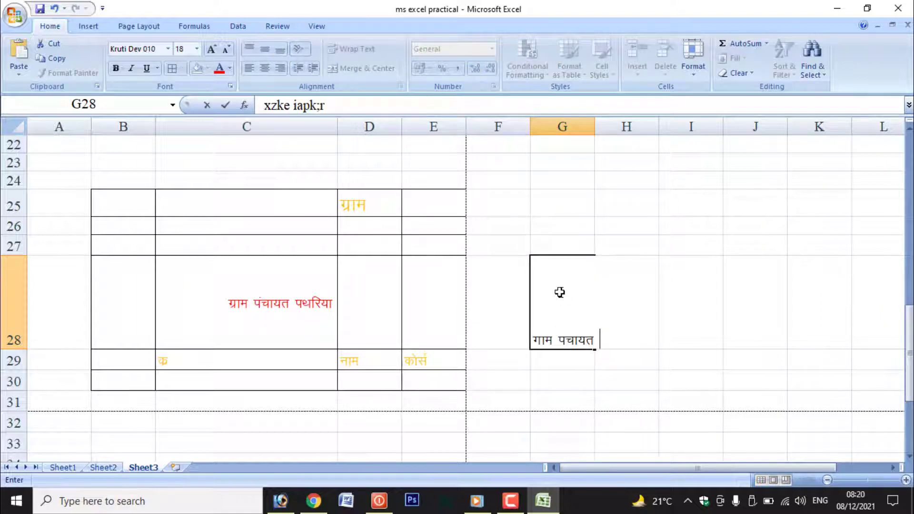
key("Return")
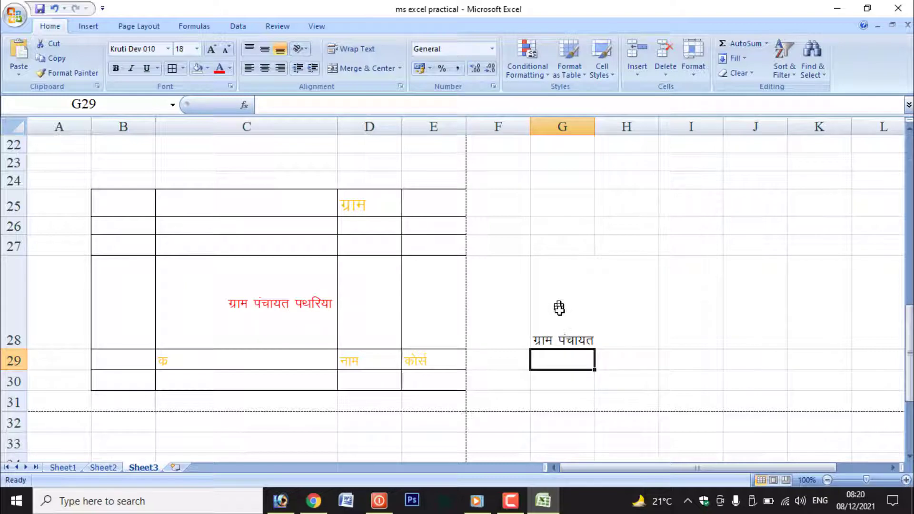
left_click(559, 309)
key("F2")
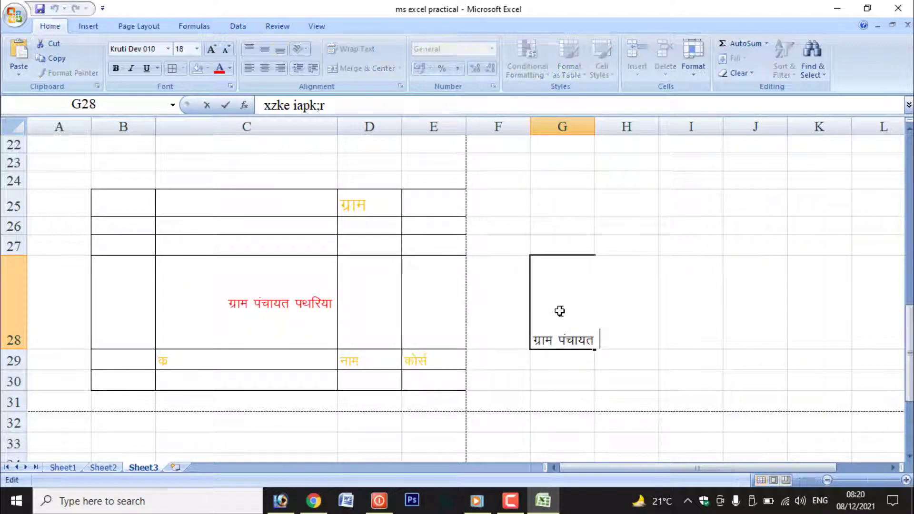
left_click(604, 425)
left_click(560, 312)
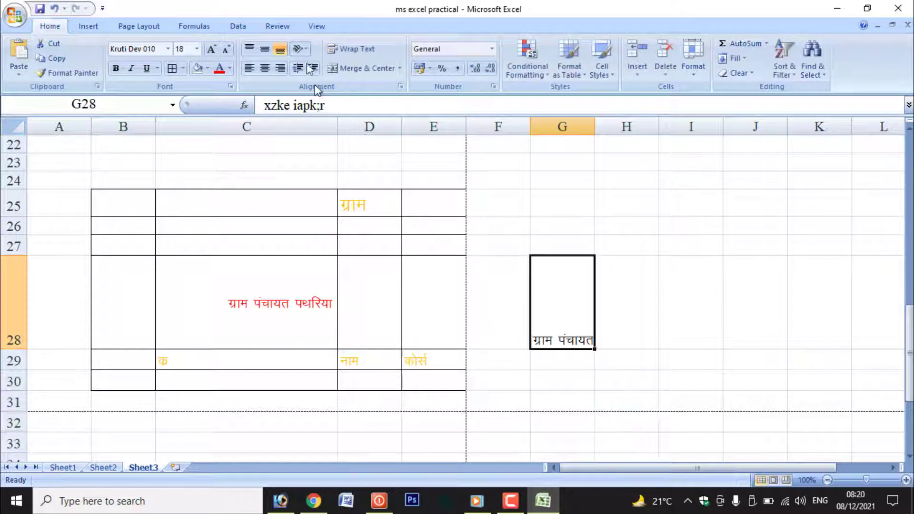
Turn on Wrap Text, extend the label to ग्राम पंचायत पथरिया, and widen column G
left_click(339, 52)
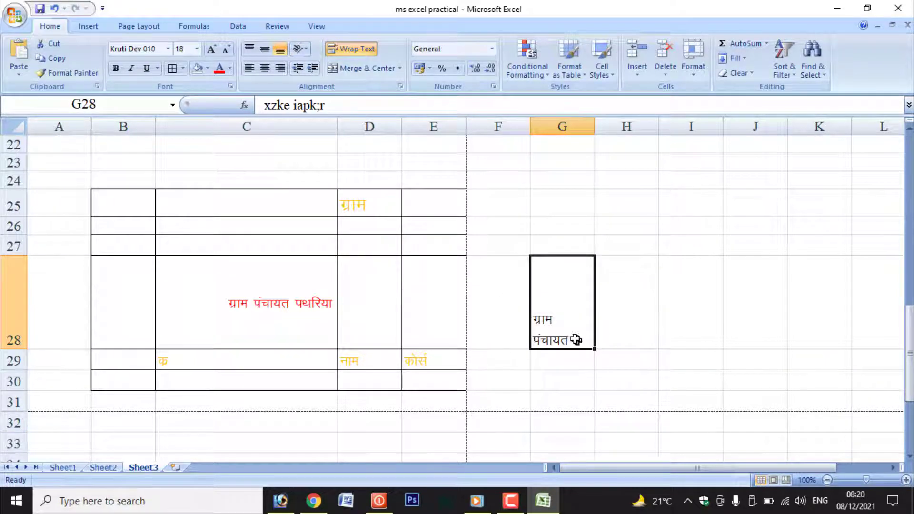
double_click(576, 339)
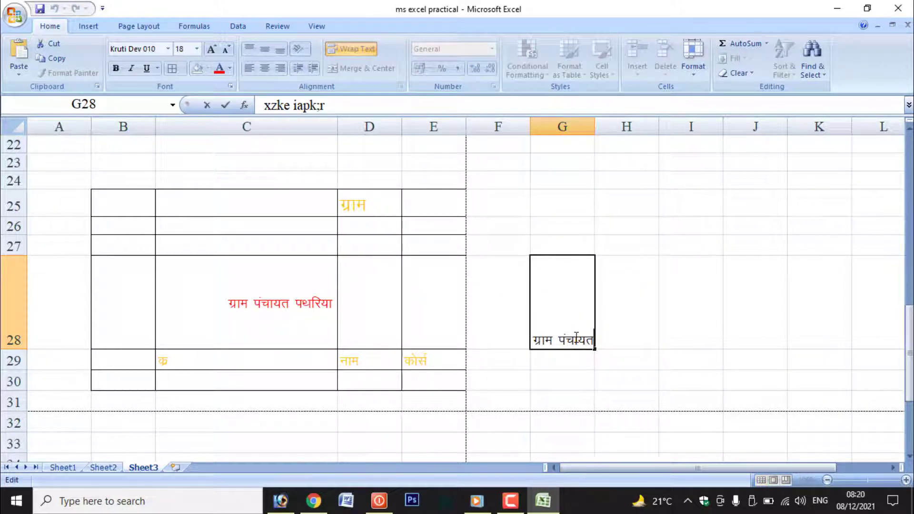
type("iFkfj;k")
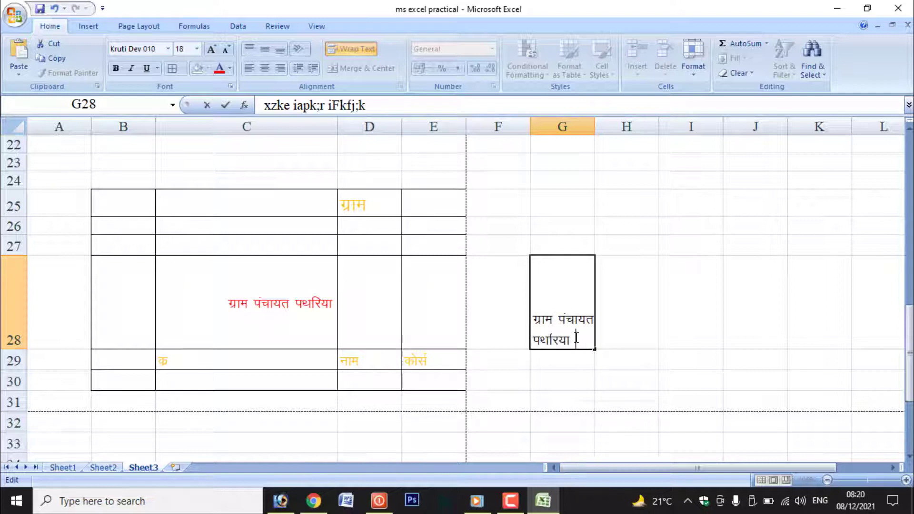
left_click(497, 421)
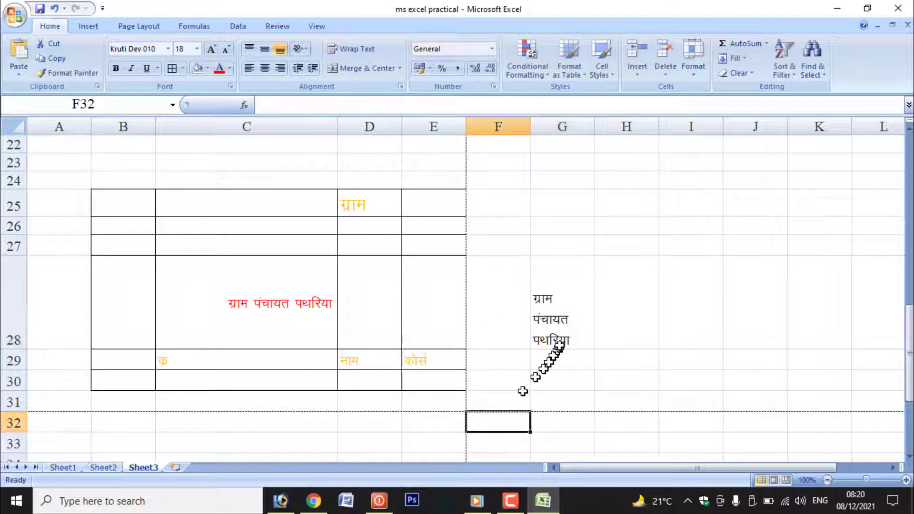
left_click(557, 334)
left_click_drag(595, 126, 607, 127)
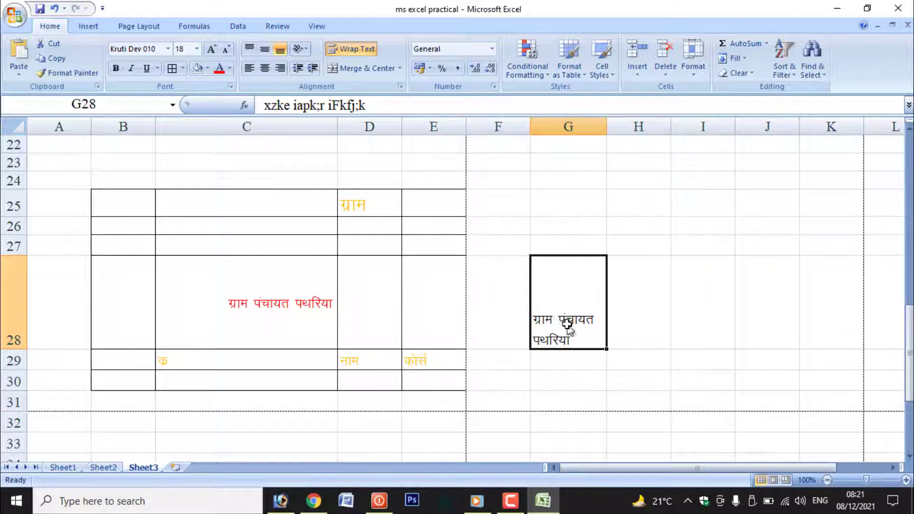
Centre the G28 label horizontally and vertically, then move to cell G29
left_click(267, 69)
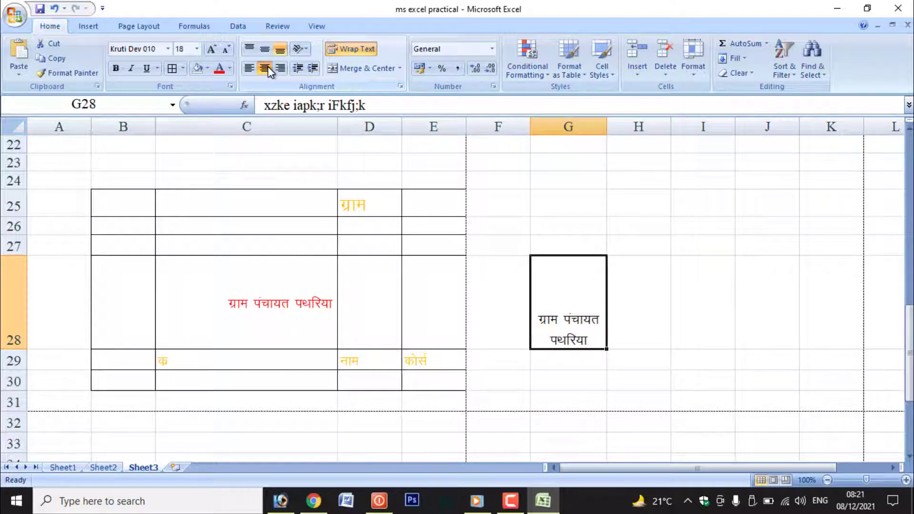
left_click(264, 49)
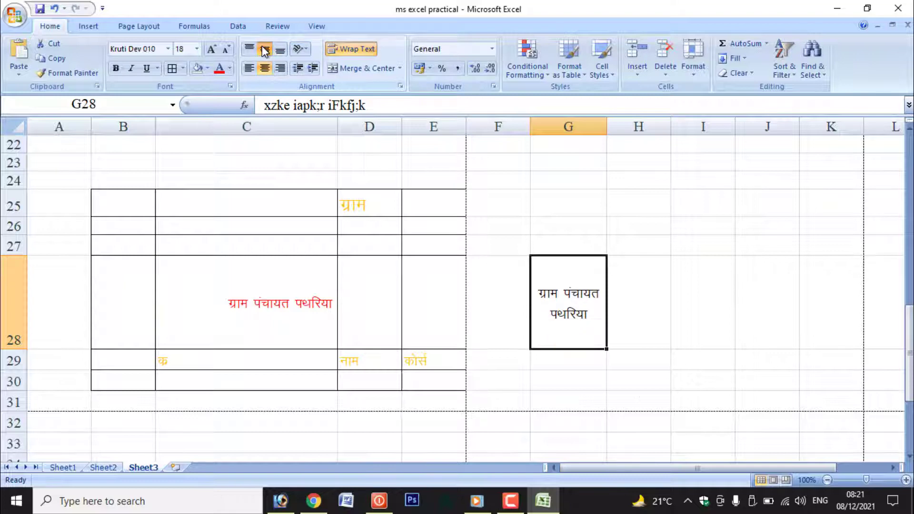
key("Down")
key("Right")
key("Right")
left_click(516, 359)
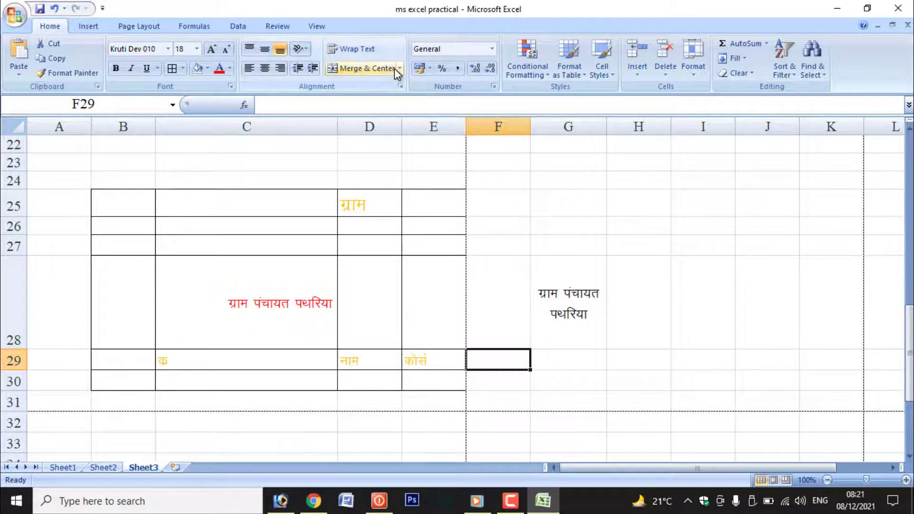
left_click(584, 356)
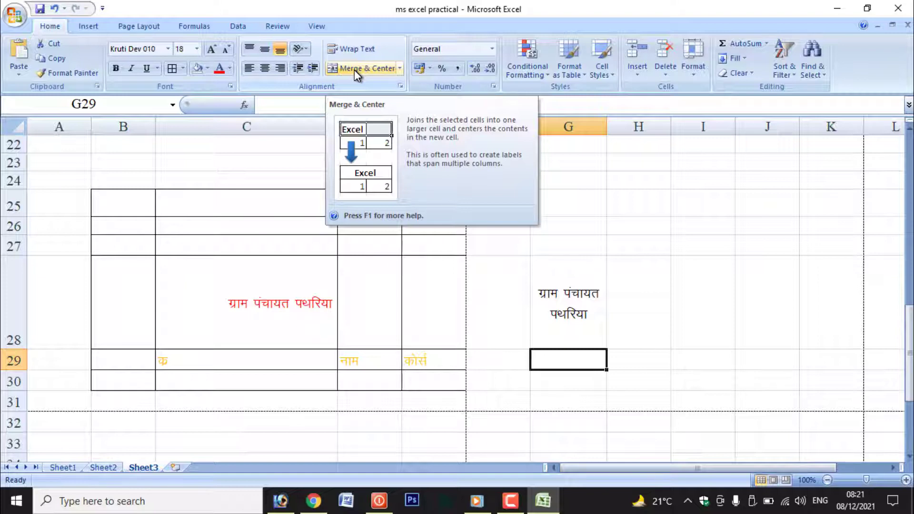
Merge G28:K28 with Merge & Center, then unmerge the cells again
left_click(566, 310)
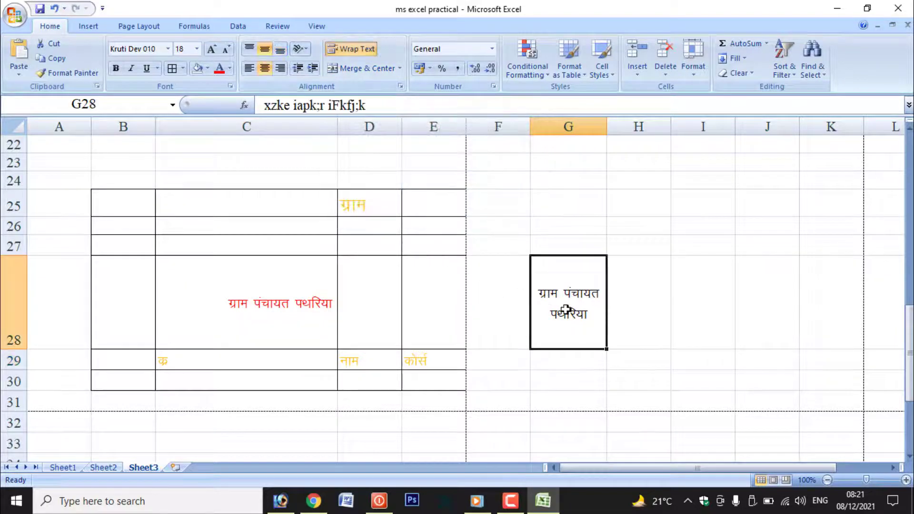
left_click_drag(565, 310, 838, 304)
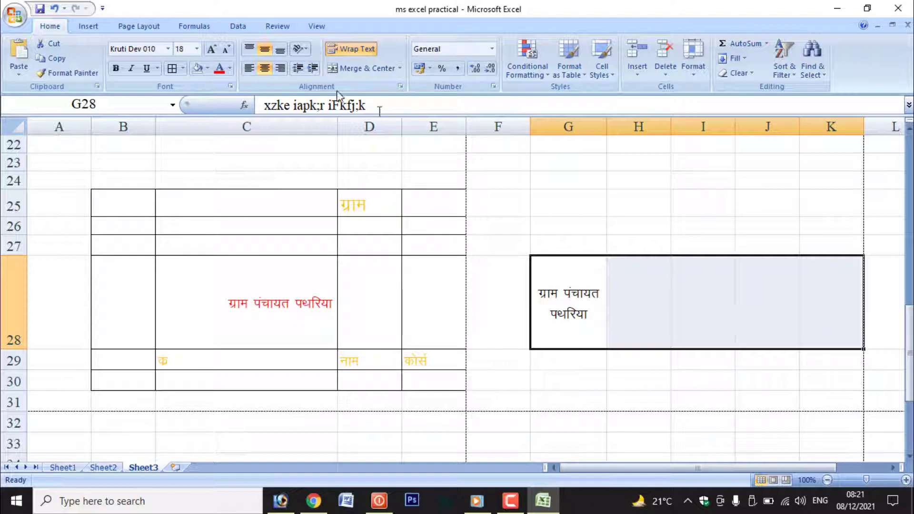
left_click(365, 68)
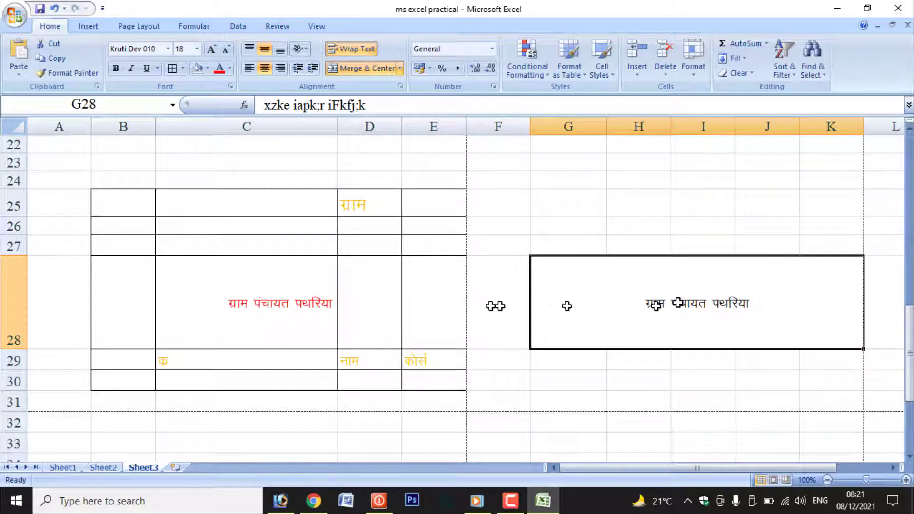
left_click(400, 69)
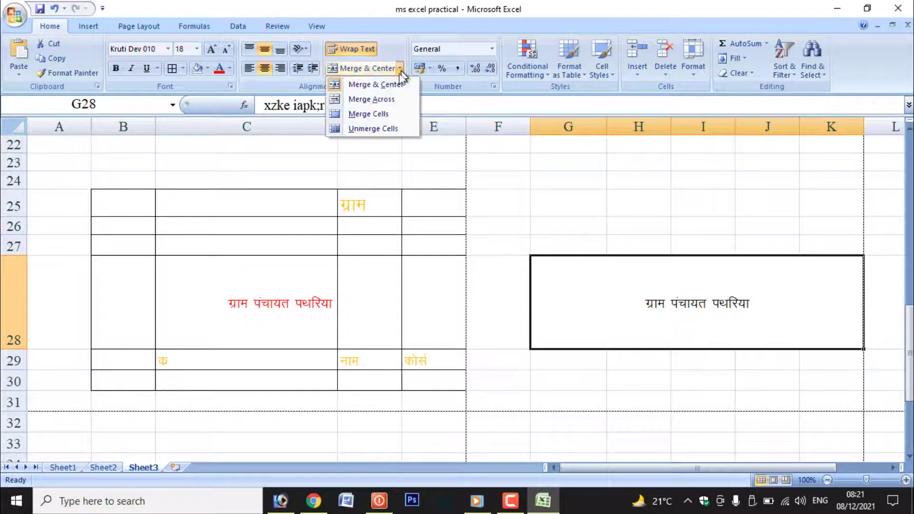
left_click(371, 129)
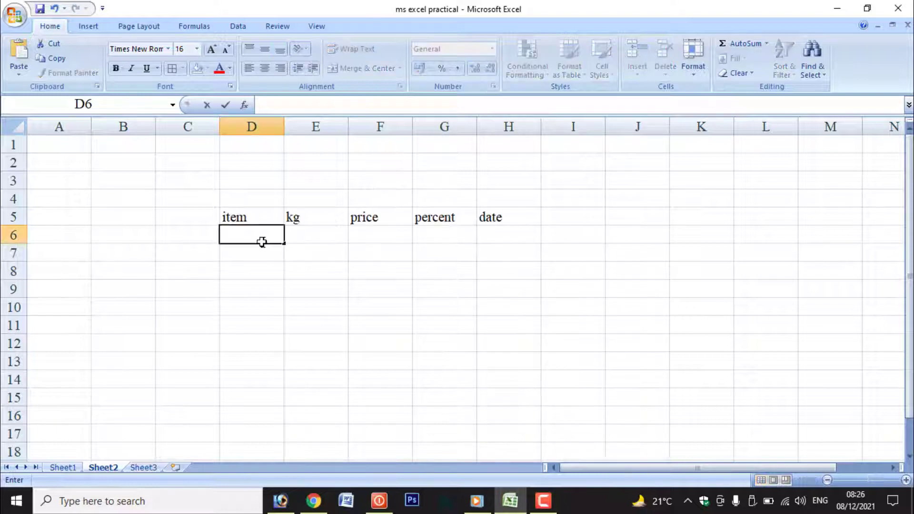
Enter tea in D6 and 45 in E6, then select the kg cells E6:E15
type("tea")
key("Tab")
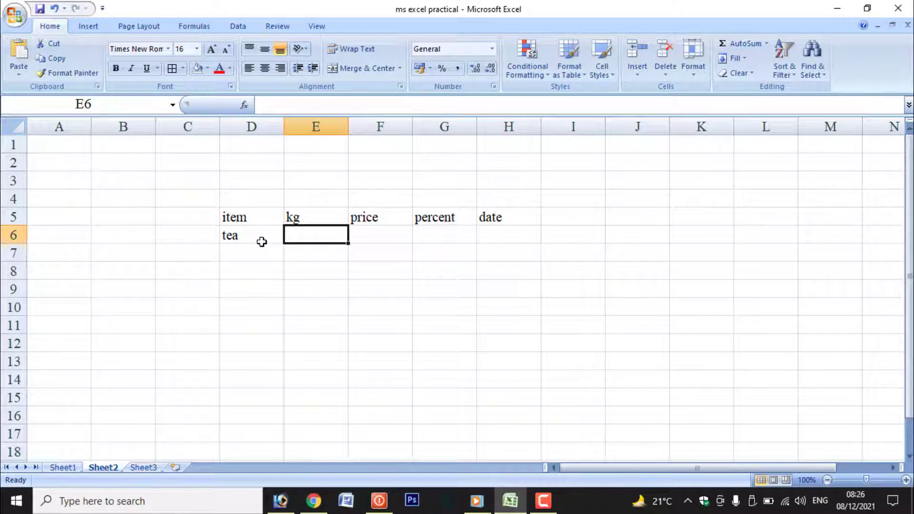
type("45")
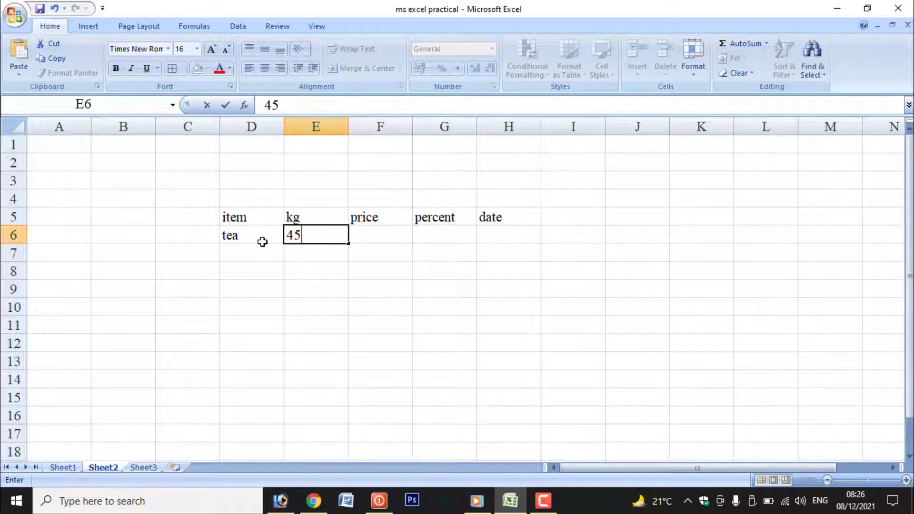
key("Return")
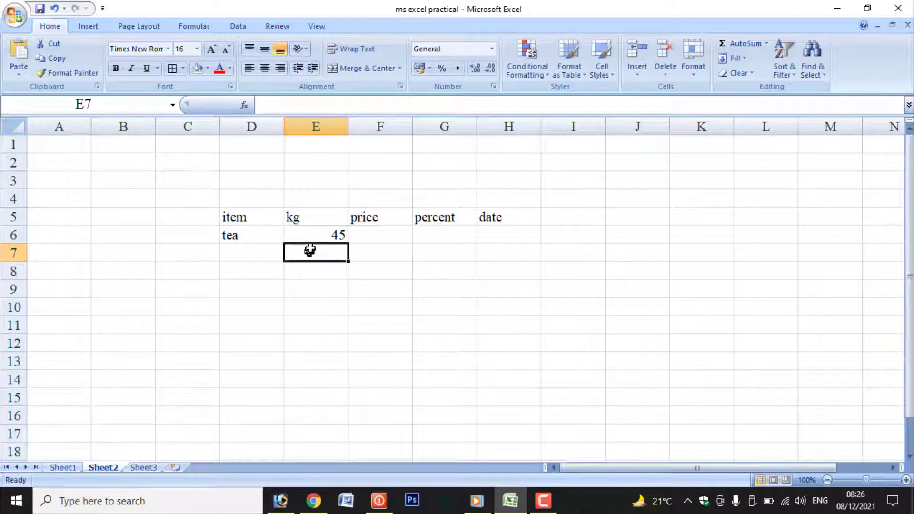
left_click_drag(316, 236, 315, 398)
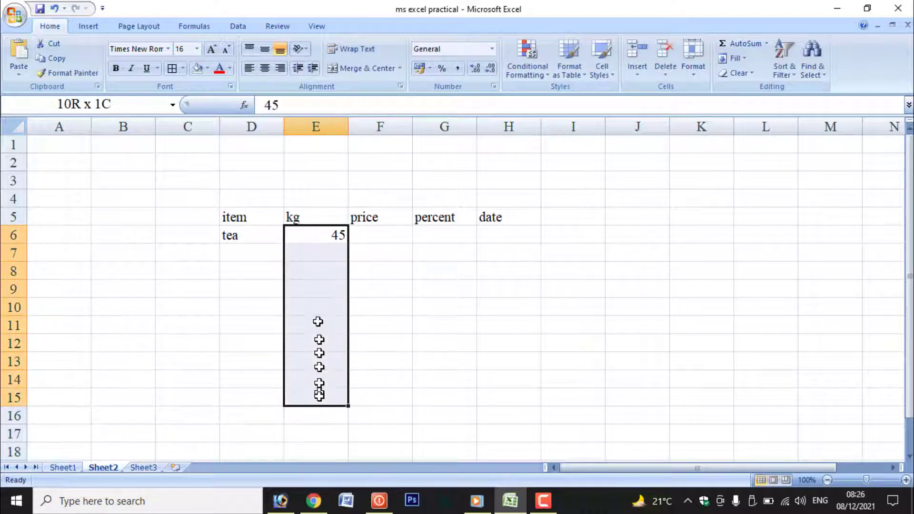
Apply a custom 0"kg" number format to the selected kg column cells
left_click(494, 86)
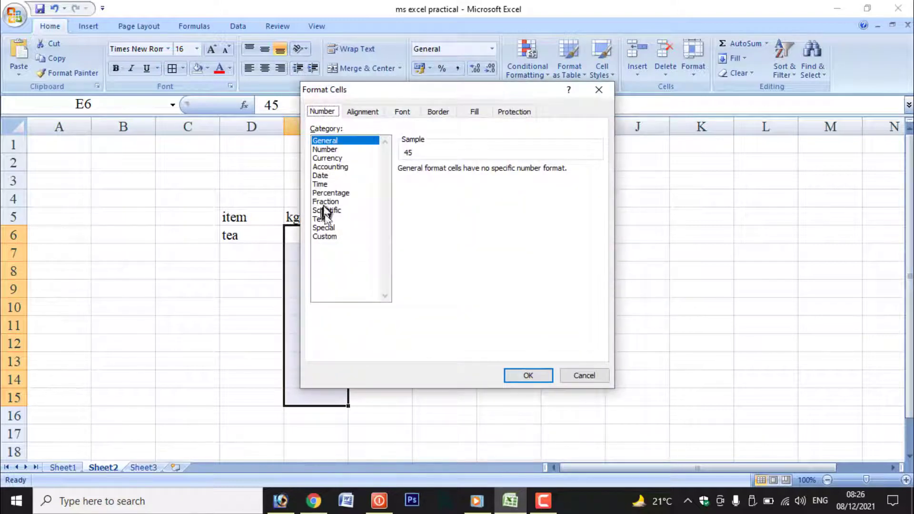
left_click(326, 236)
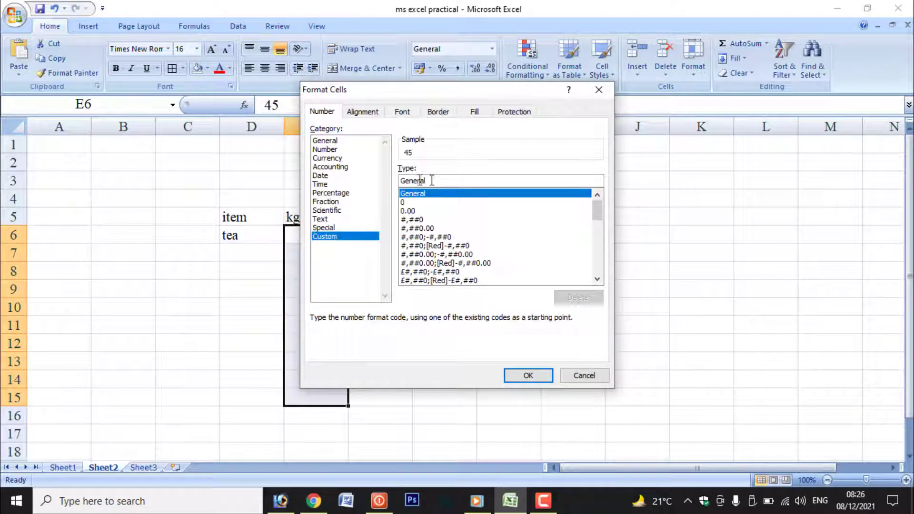
left_click_drag(429, 181, 399, 181)
type("0")
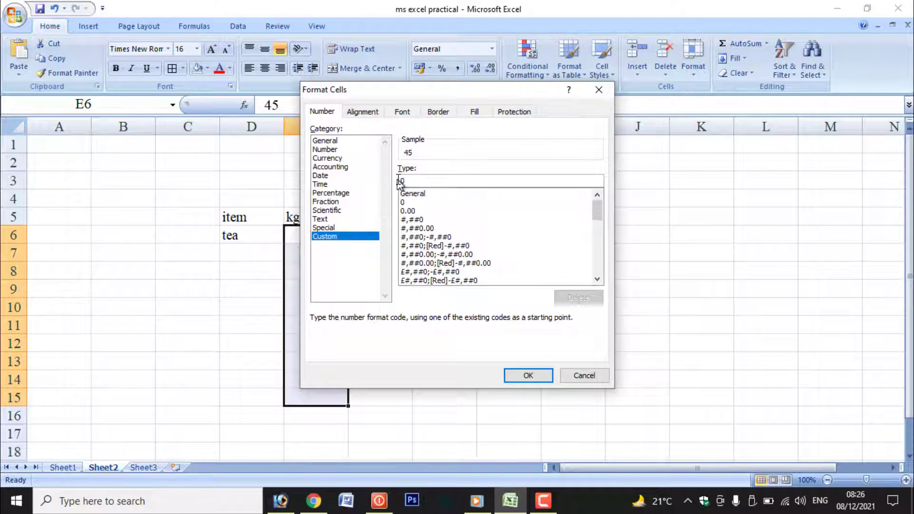
type("\"kg")
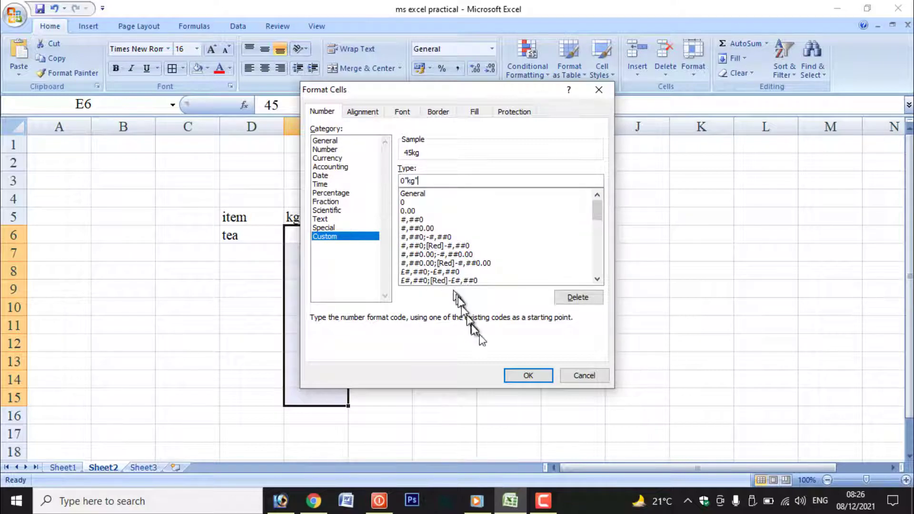
left_click(528, 376)
Enter the weights 4 in E7 and 87 in E8, displayed as 4kg and 87kg
left_click(319, 258)
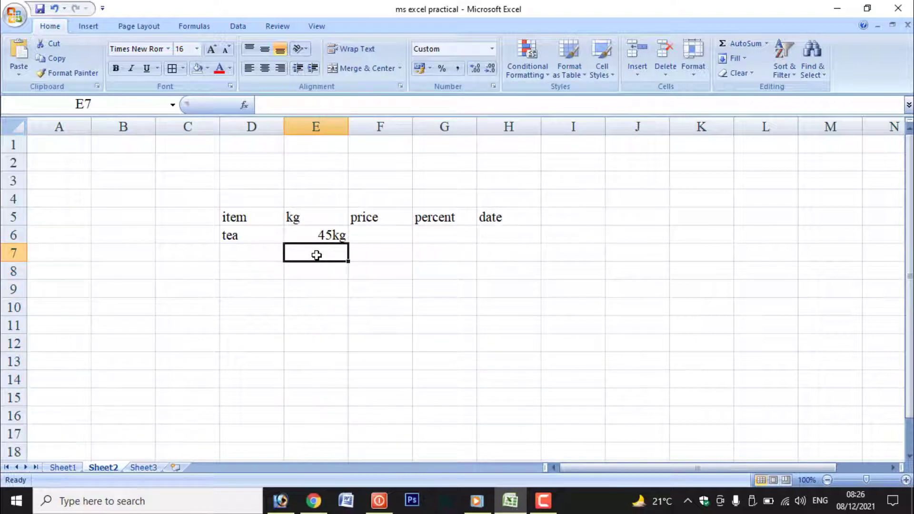
type("4")
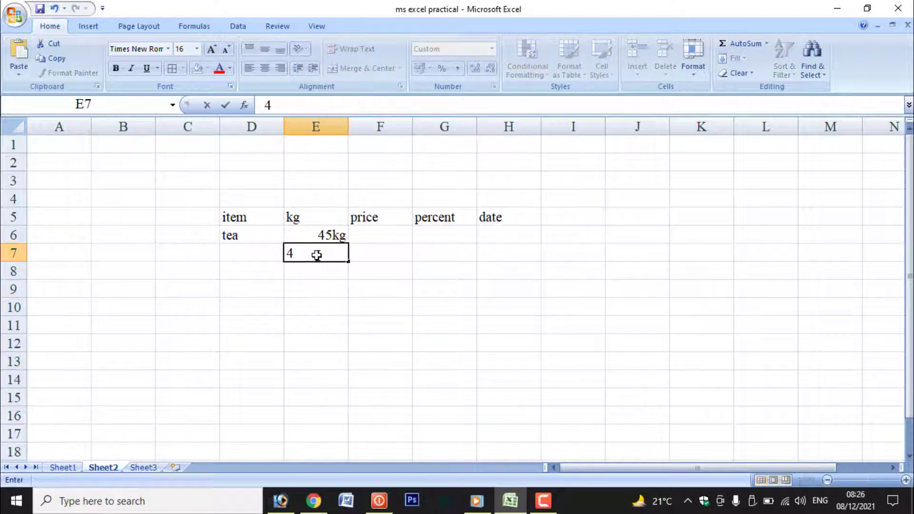
key("Return")
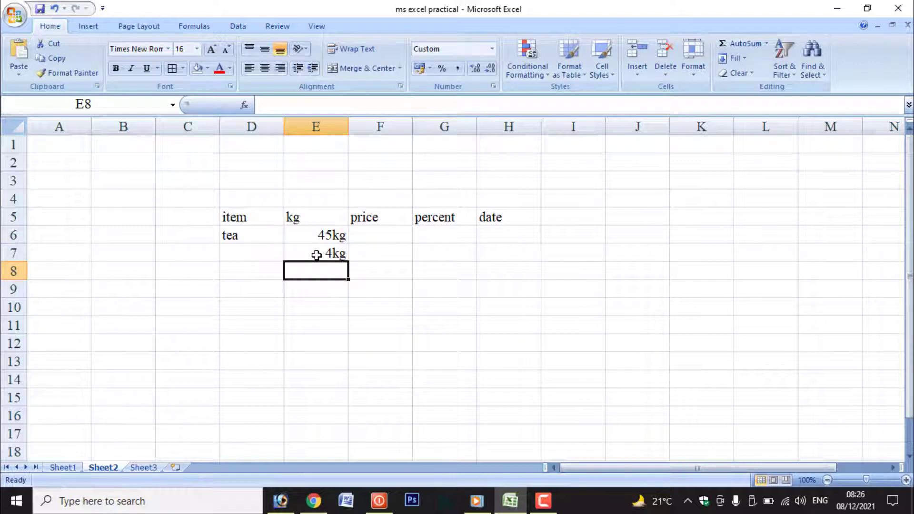
type("87")
key("Return")
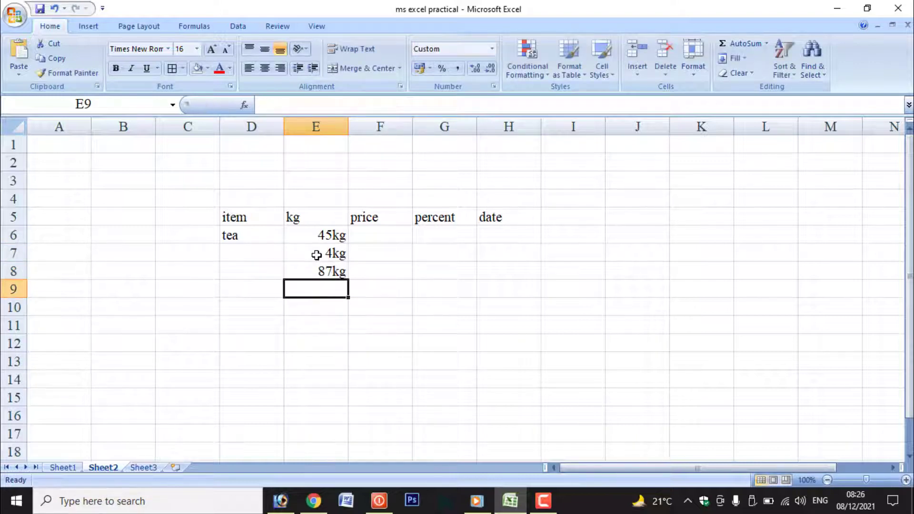
Enter 4200 as the tea price in F6
left_click(366, 235)
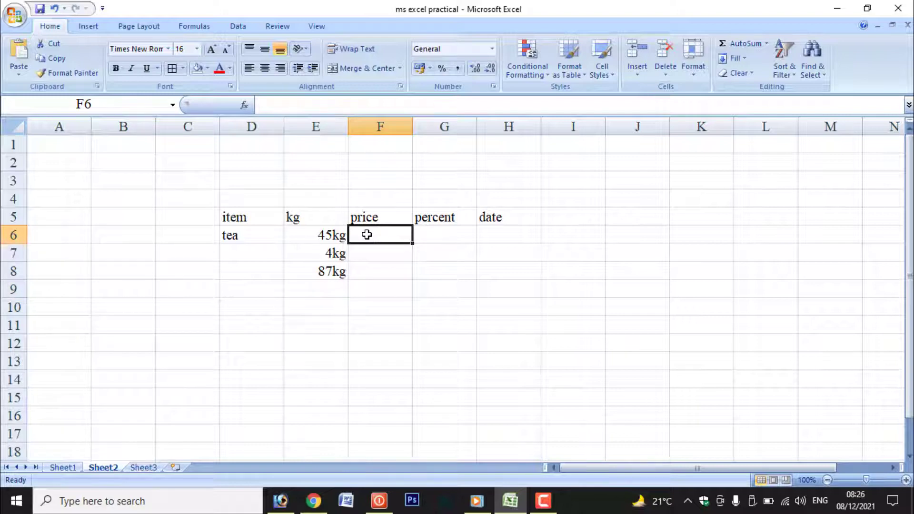
type("4200")
key("Return")
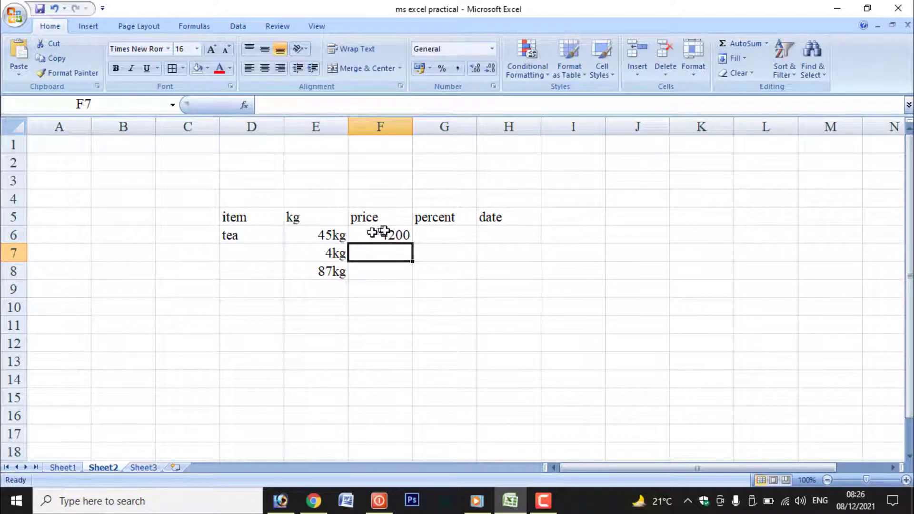
Format F6:F14 as Number with 2 decimal places and enter 120 in F7
left_click_drag(383, 233, 393, 381)
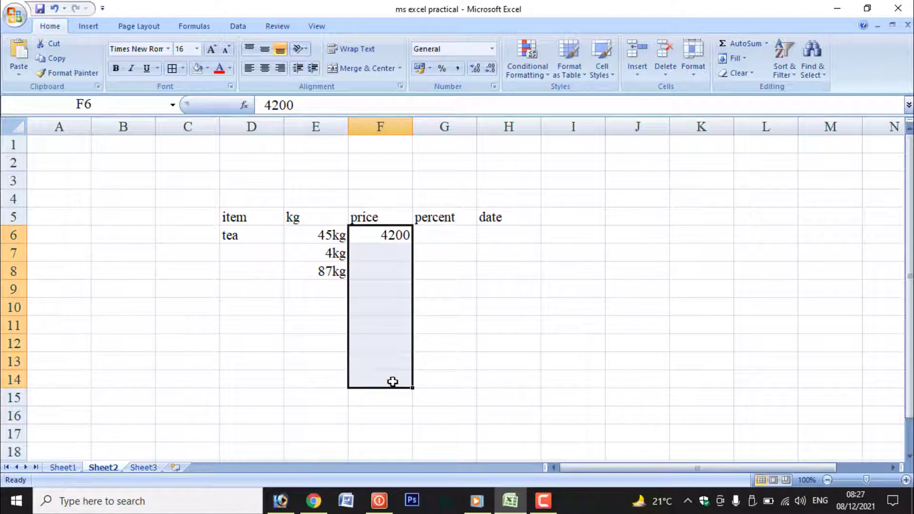
left_click(492, 87)
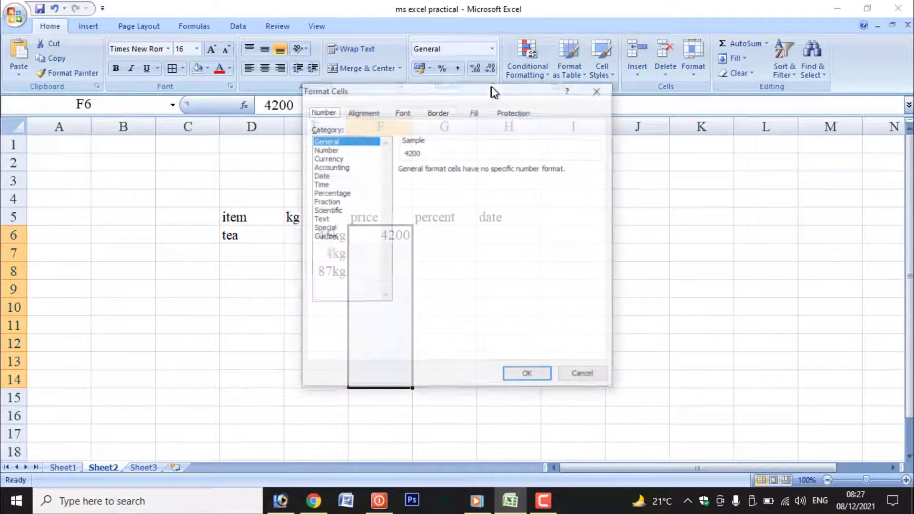
left_click(325, 149)
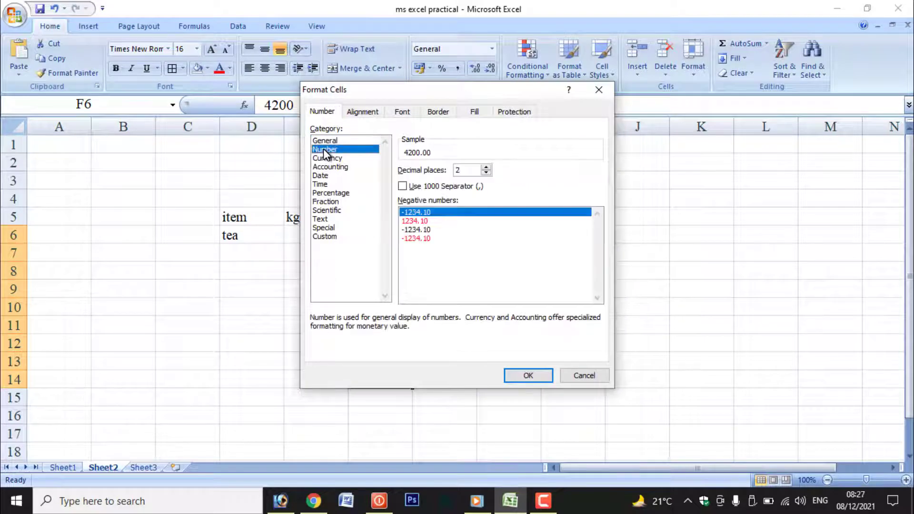
double_click(470, 168)
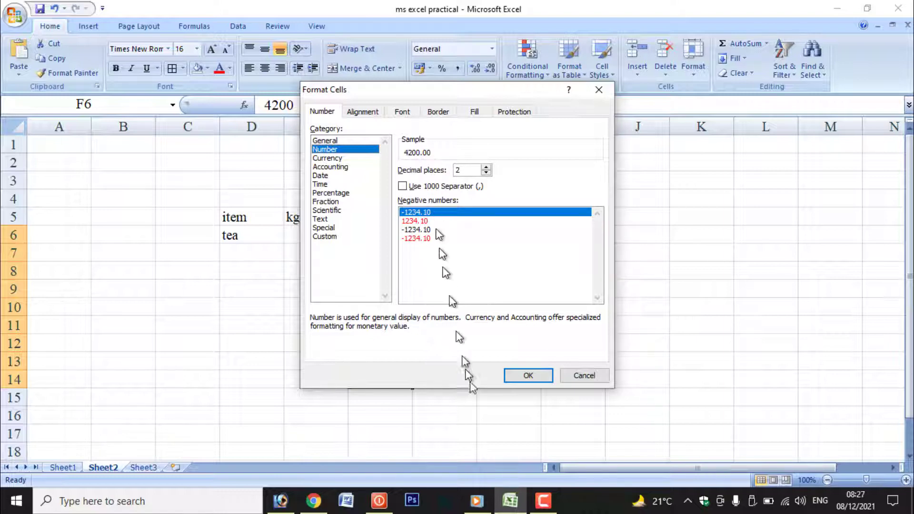
left_click(529, 375)
left_click(389, 249)
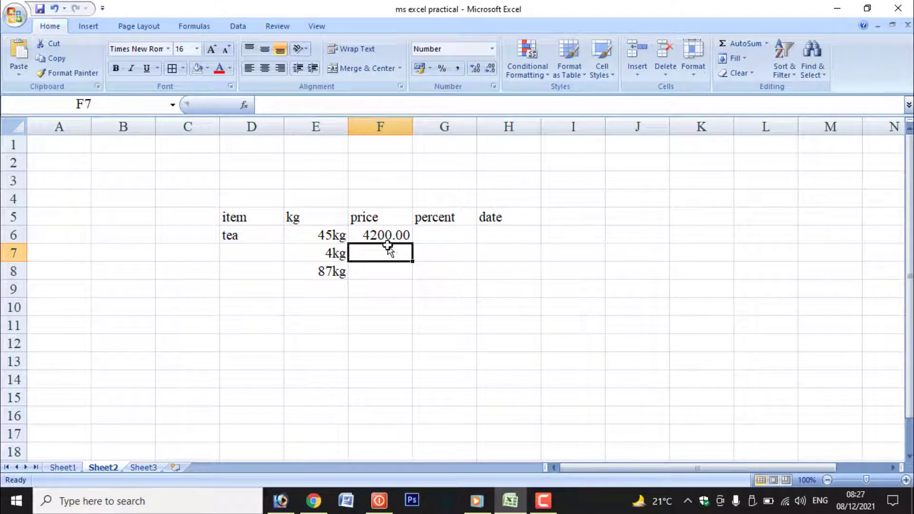
type("120")
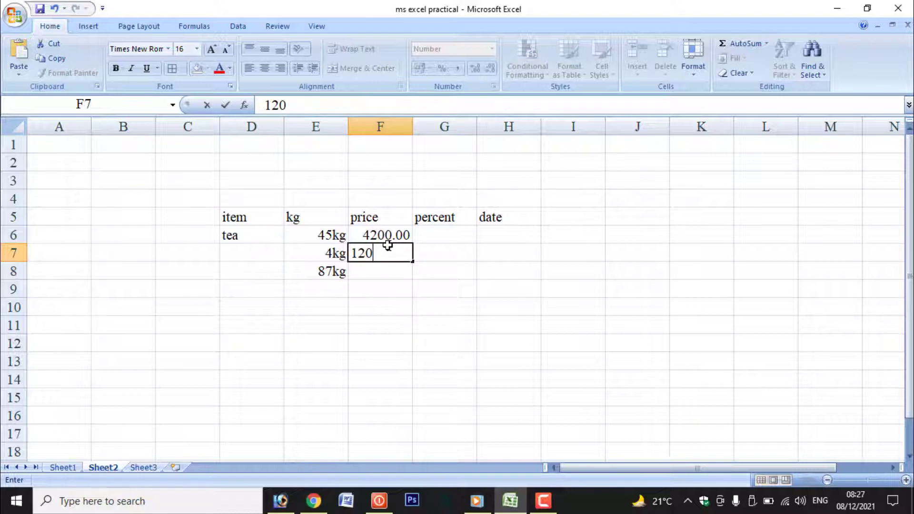
key("Return")
Format the percent cells G6:G15 as Percentage
left_click(432, 235)
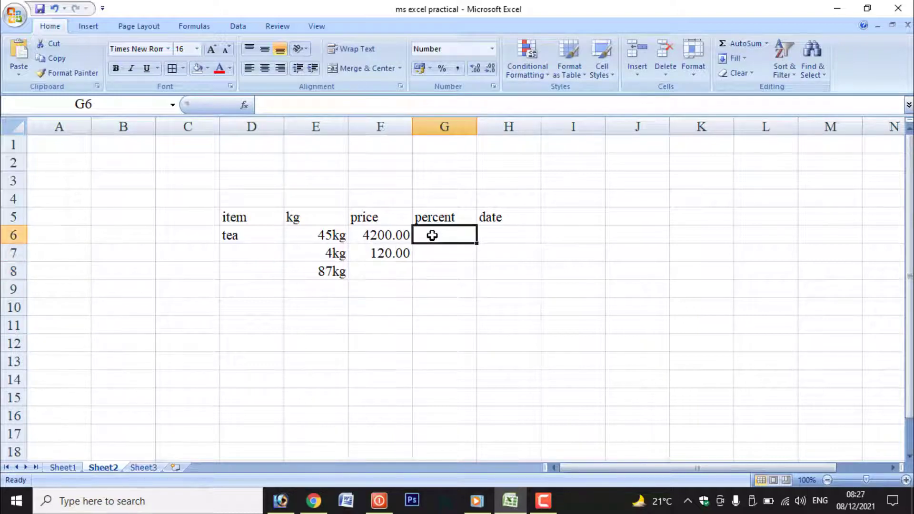
left_click_drag(436, 242, 464, 392)
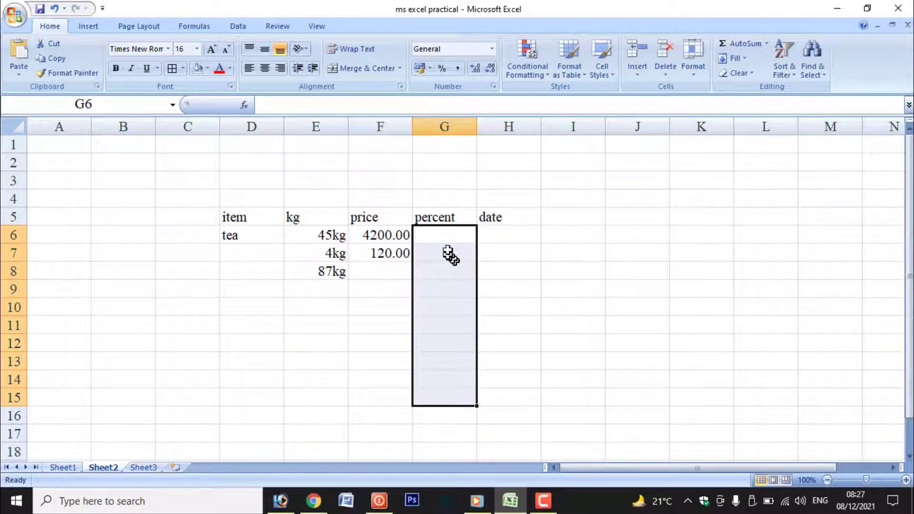
left_click(493, 86)
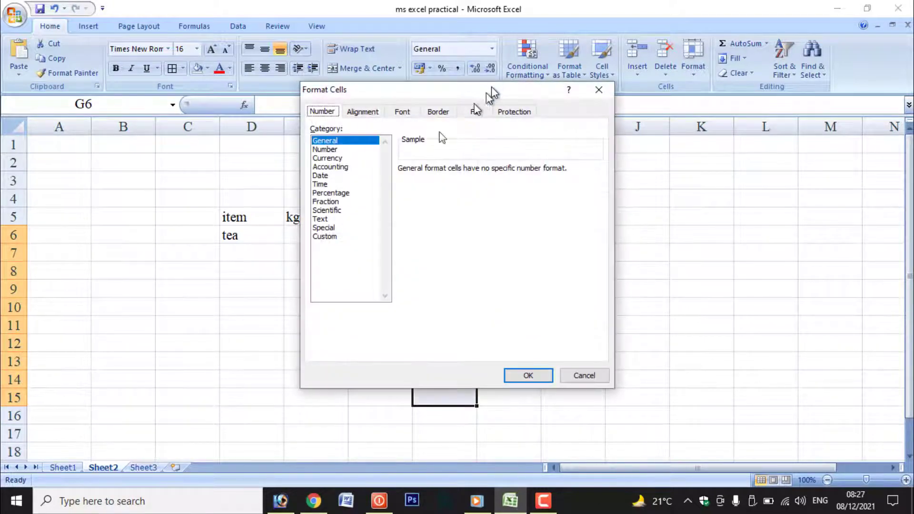
left_click(333, 193)
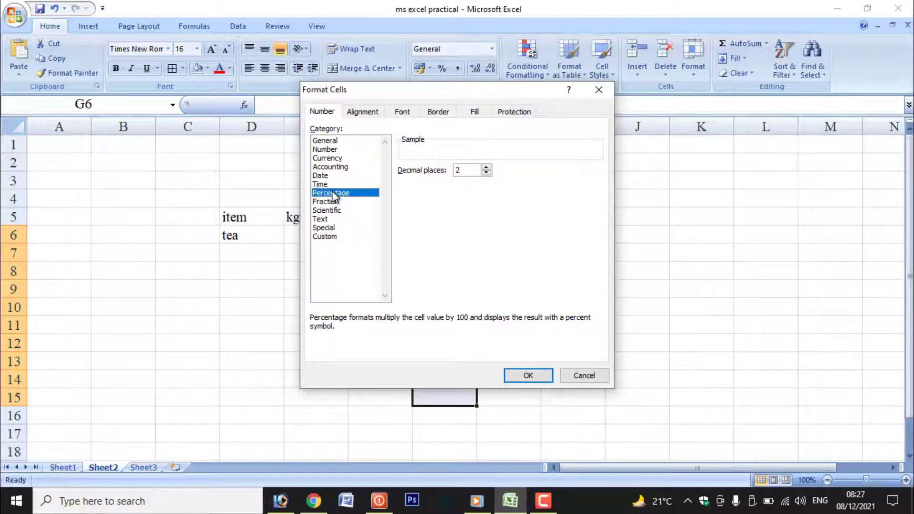
left_click(528, 375)
left_click(443, 247)
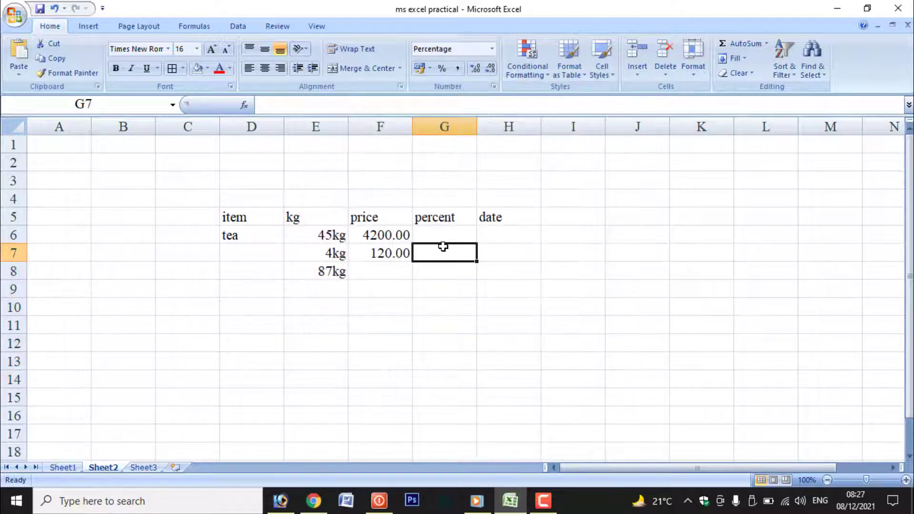
Enter 45 in G7 and reduce its displayed decimal places
type("45")
key("Return")
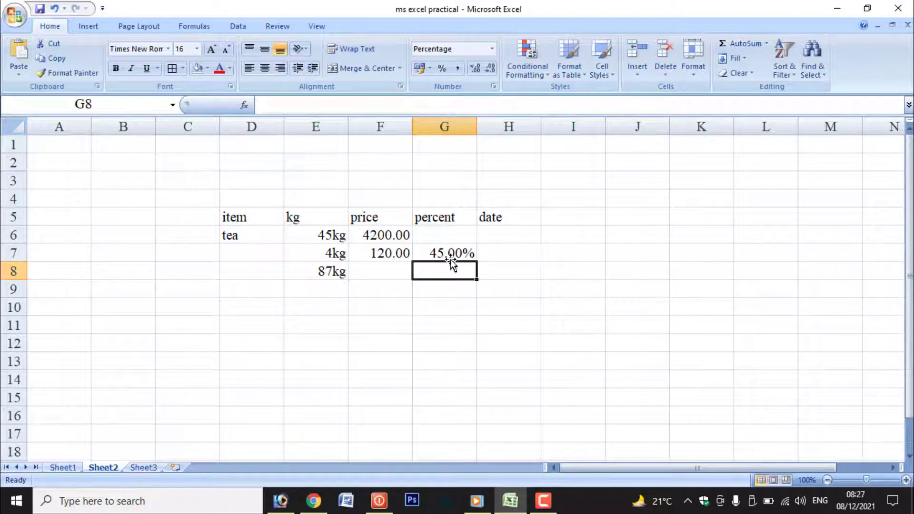
left_click(455, 256)
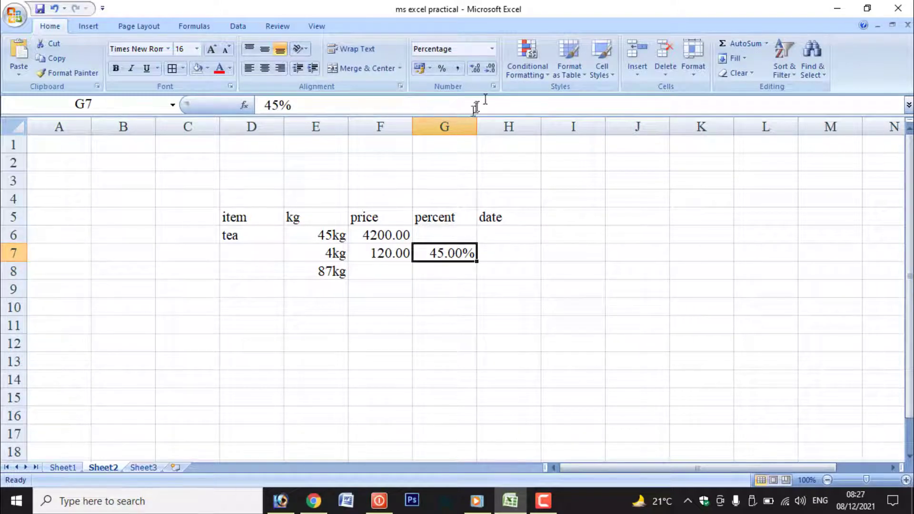
left_click(488, 70)
Give H6:H18 the *14 March 2001 date format and enter 1/1/2021 in H7
left_click_drag(499, 235, 537, 443)
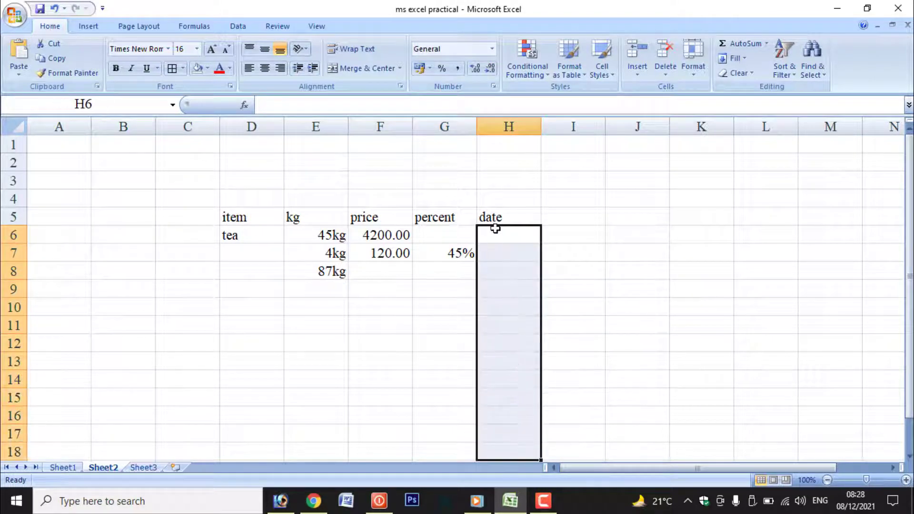
left_click(495, 87)
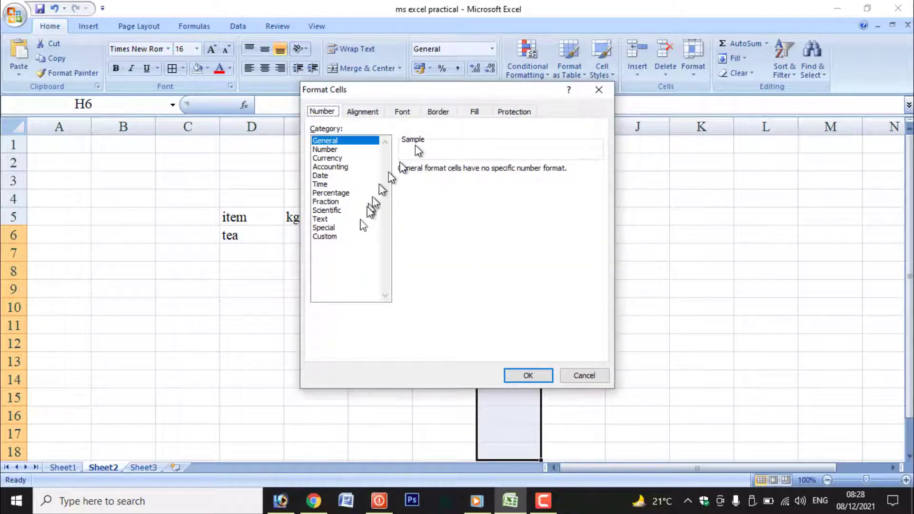
left_click(325, 176)
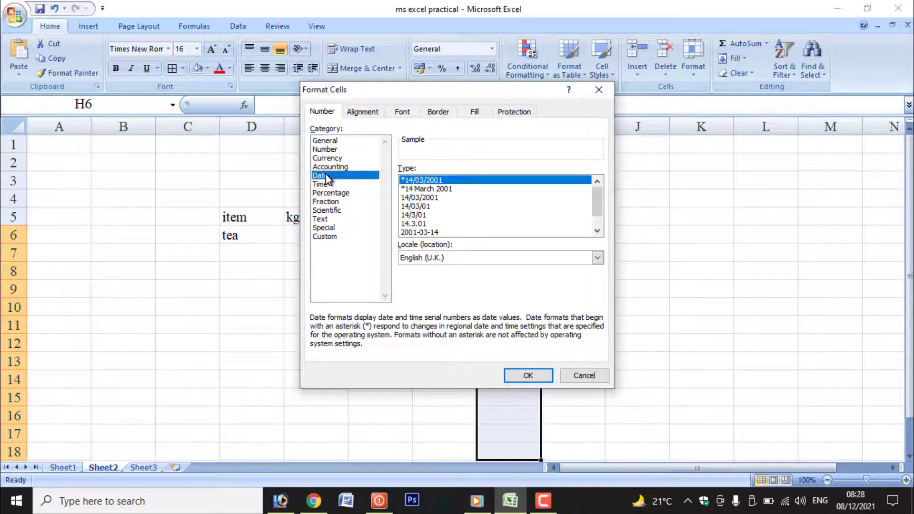
left_click(425, 189)
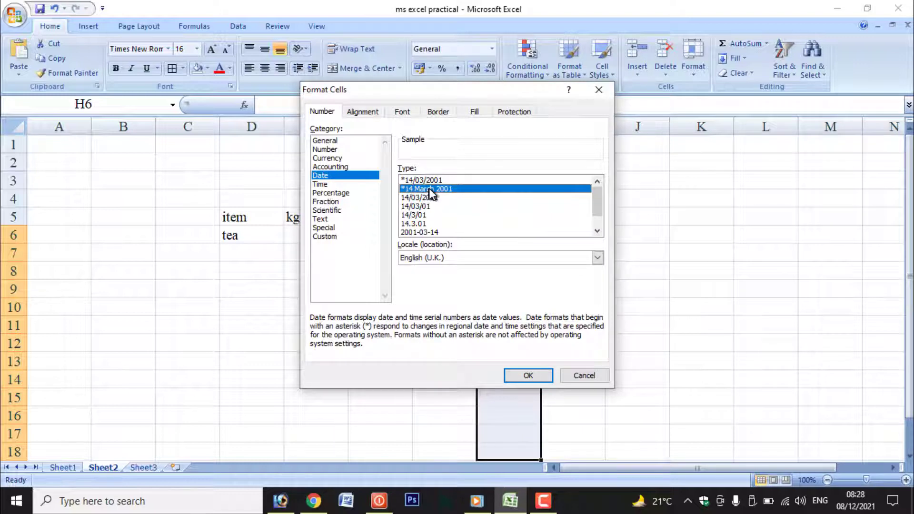
left_click(524, 377)
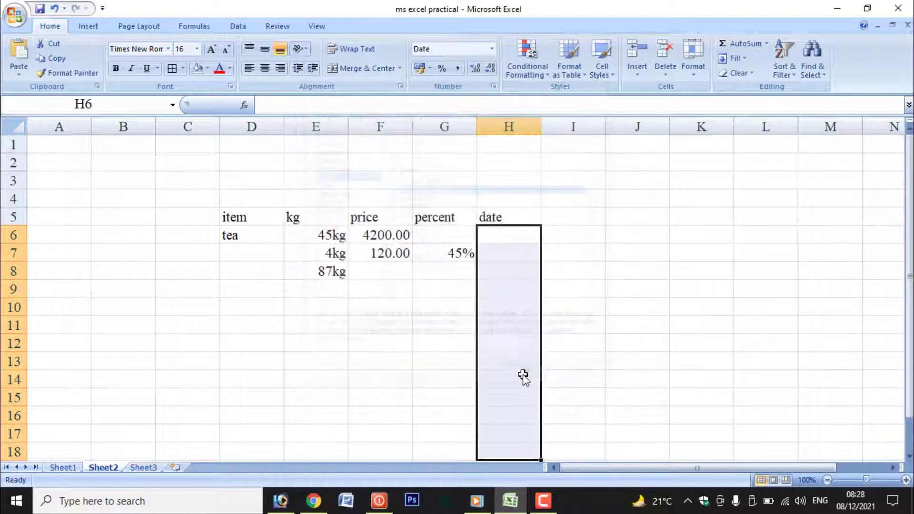
left_click(490, 246)
type("1/1/")
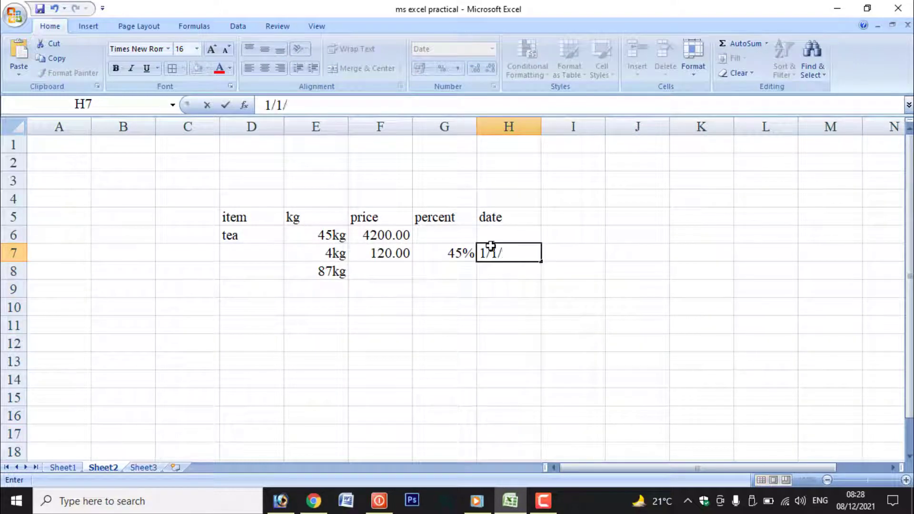
type("2021")
key("Return")
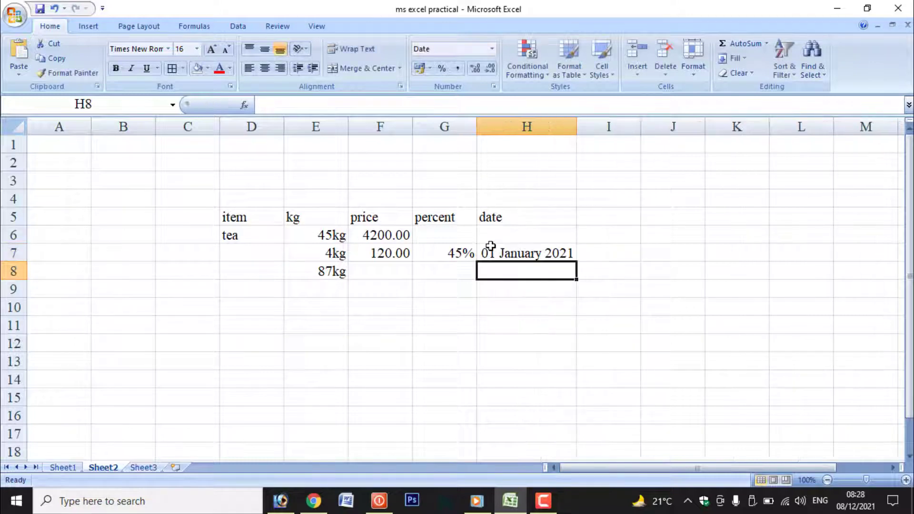
left_click(524, 252)
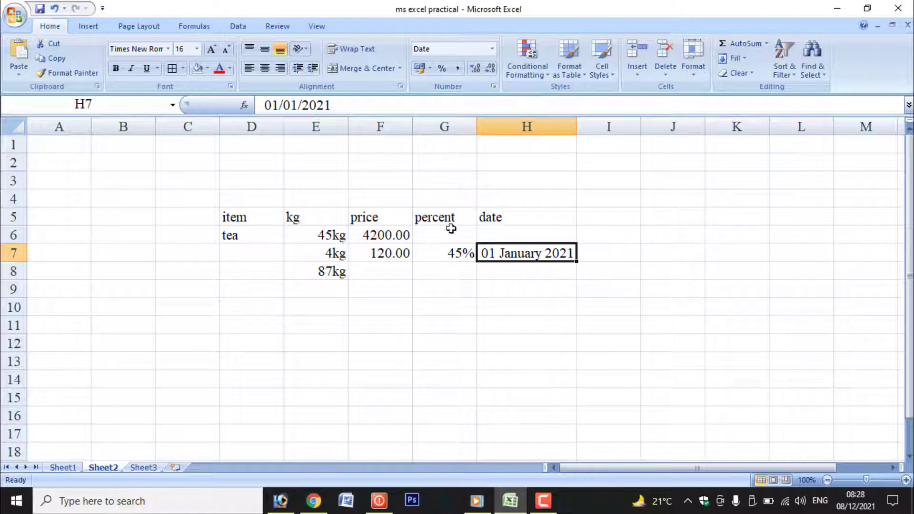
Select the data rows from tea to date and confirm the Format Cells dialog
left_click(362, 247)
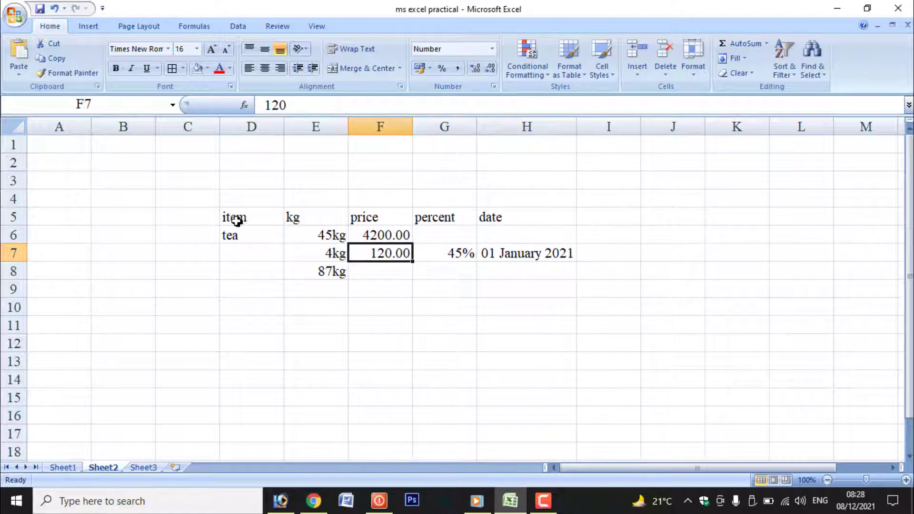
left_click_drag(235, 218, 371, 290)
left_click_drag(245, 235, 496, 286)
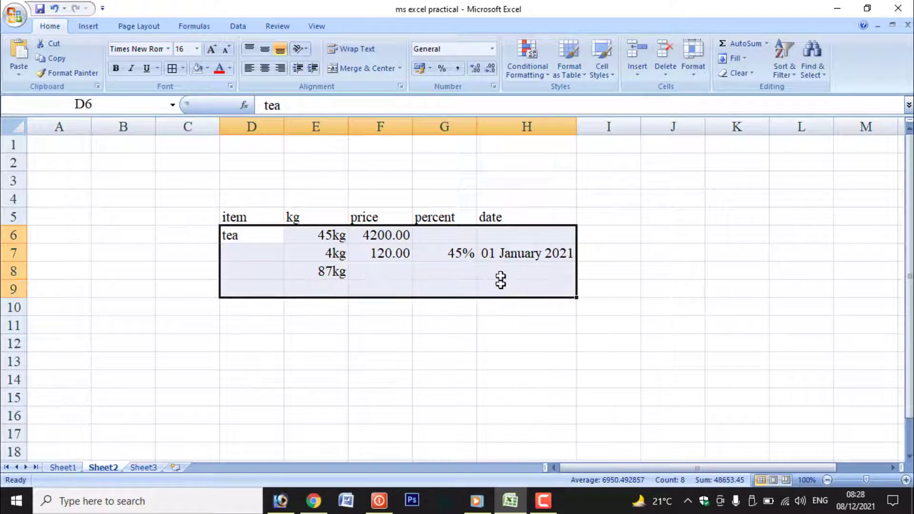
left_click(495, 87)
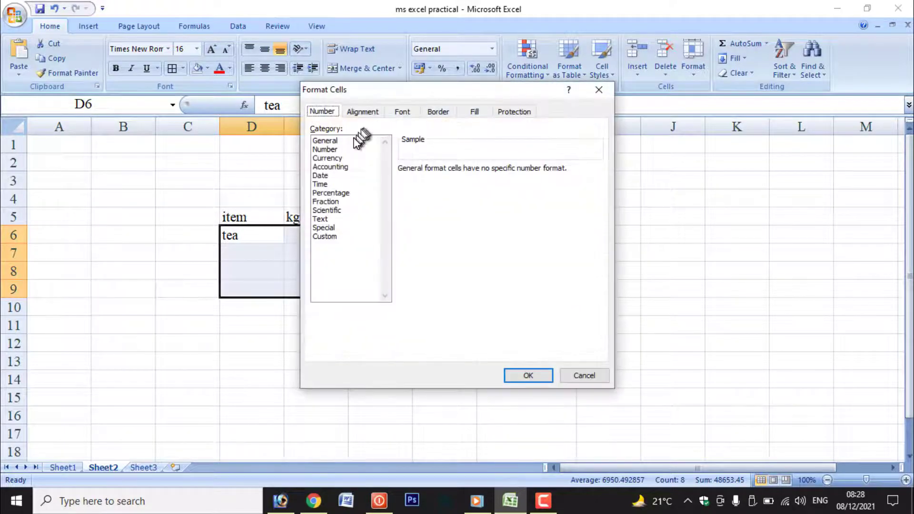
left_click(535, 375)
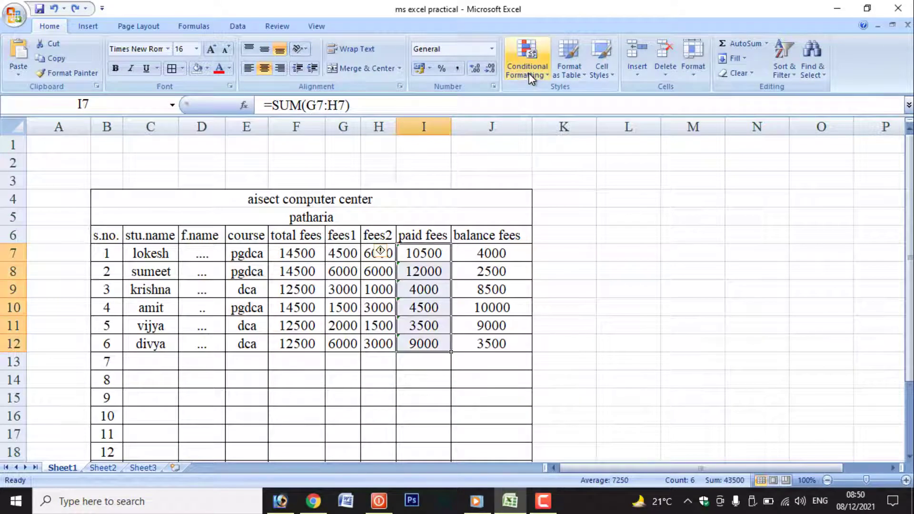
left_click(546, 72)
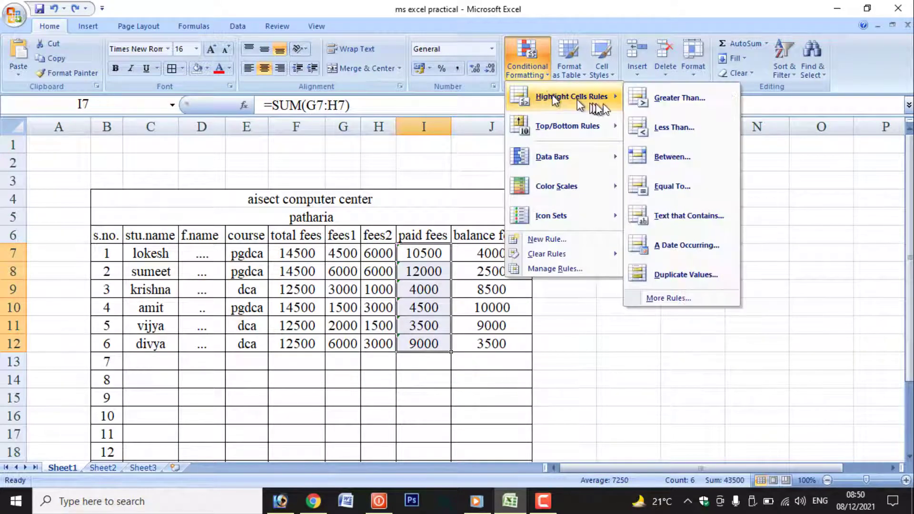
mouse_move(564, 96)
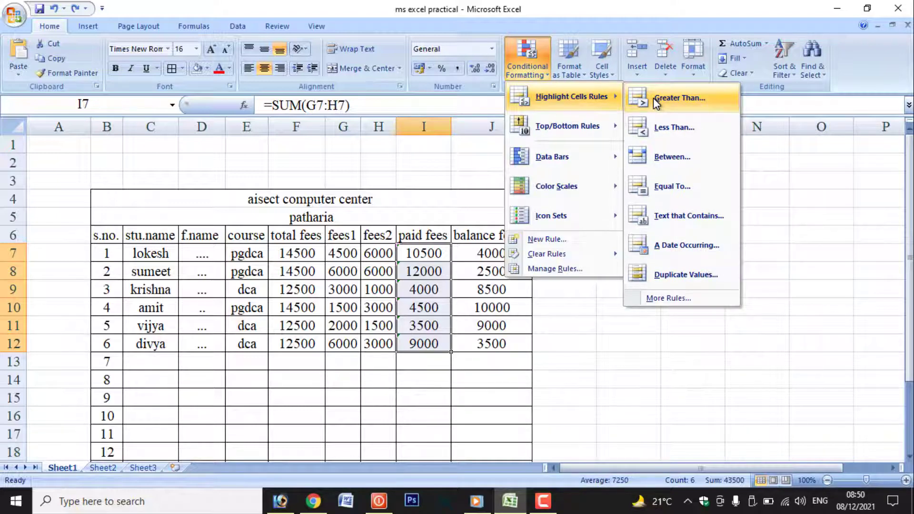
left_click(457, 252)
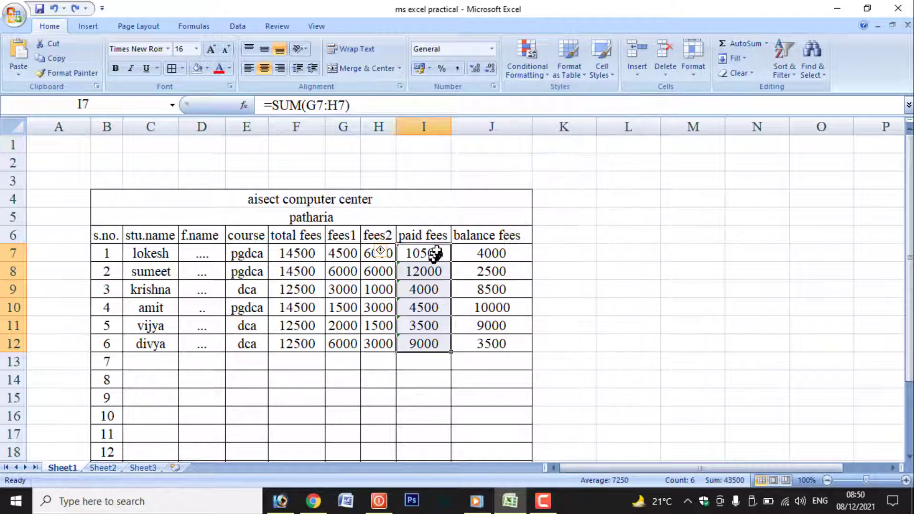
left_click(436, 255)
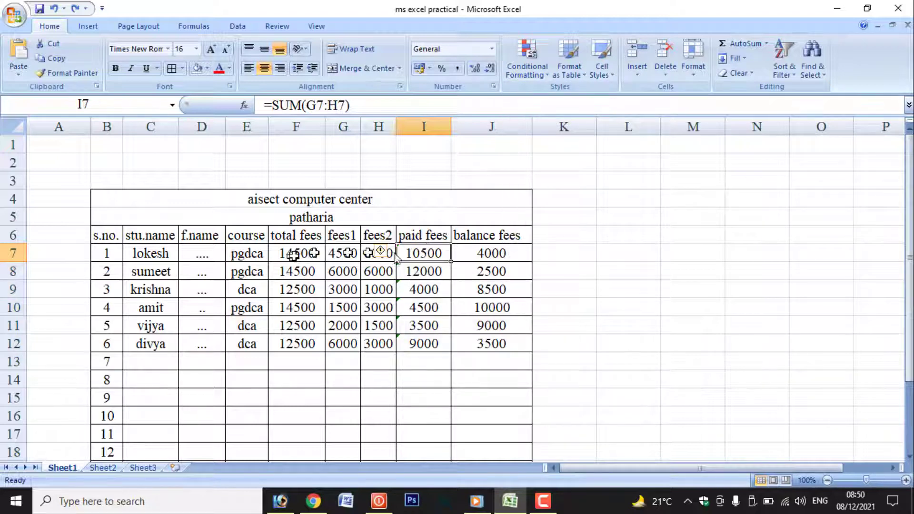
left_click_drag(430, 254, 426, 344)
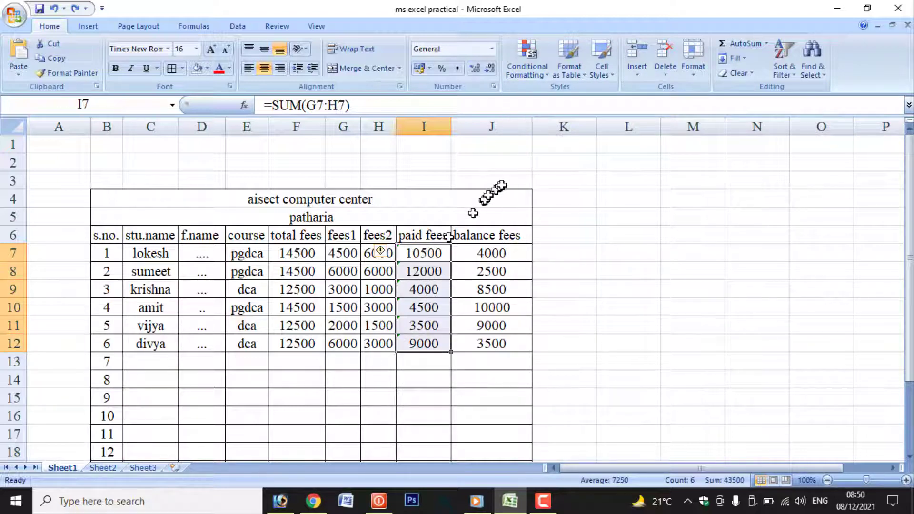
left_click(536, 75)
mouse_move(570, 96)
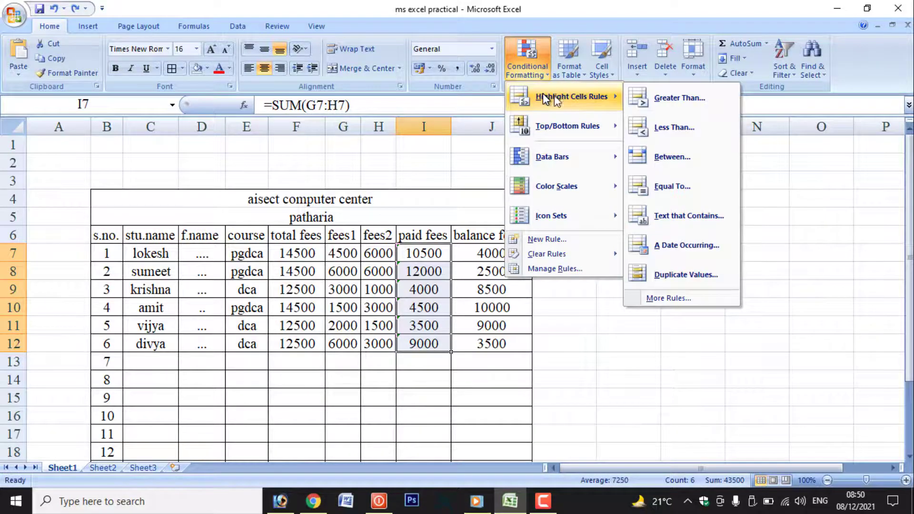
left_click(670, 95)
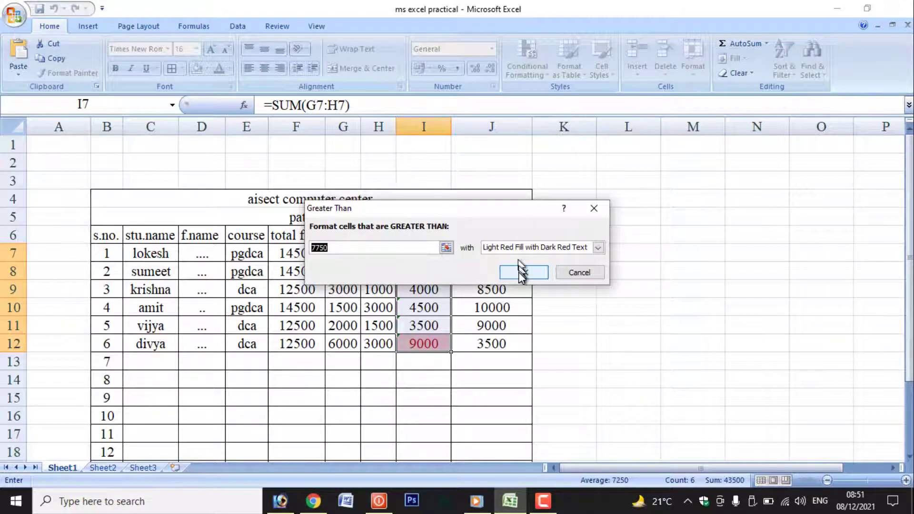
left_click(519, 272)
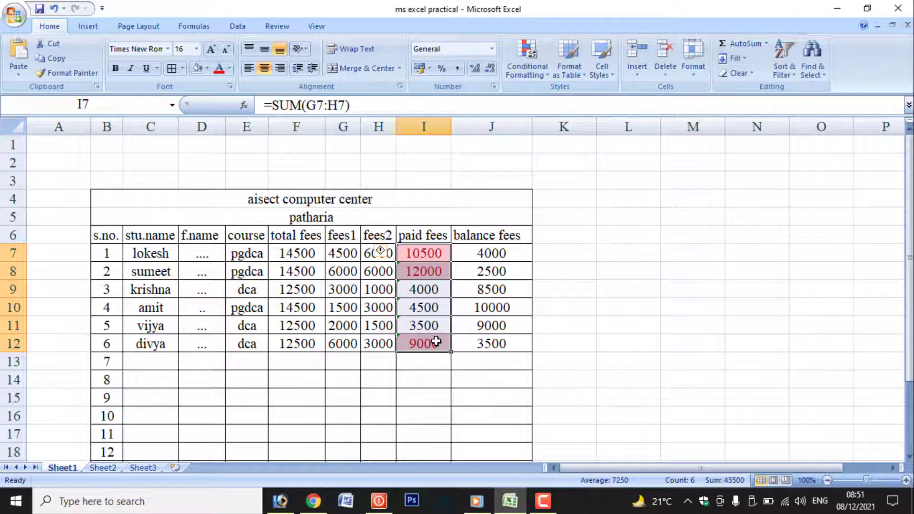
key("ctrl+z")
left_click(420, 255)
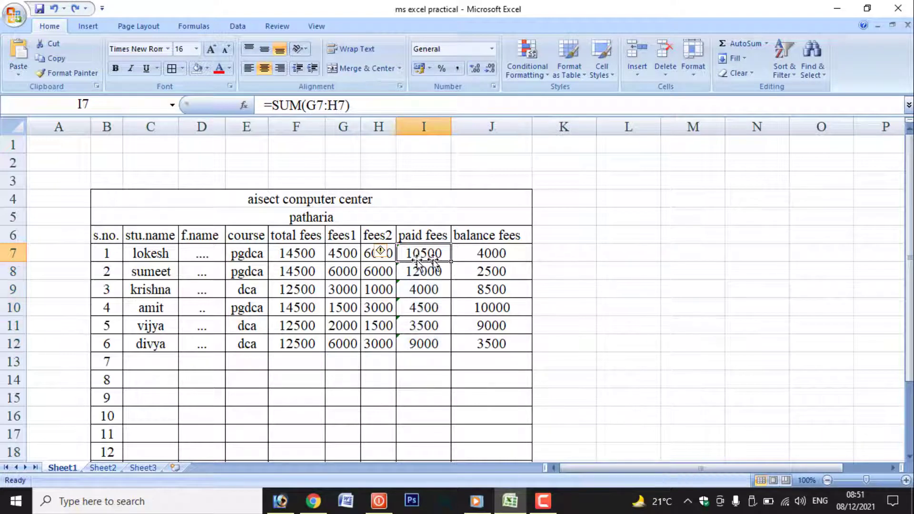
Highlight paid fees in I7:I12 below 7750 with Light Red Fill and dark red text
left_click(206, 70)
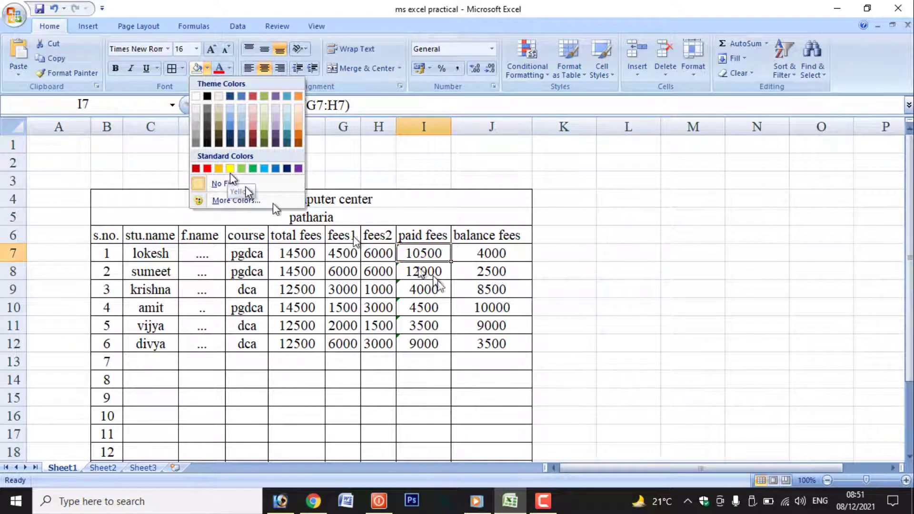
left_click(470, 205)
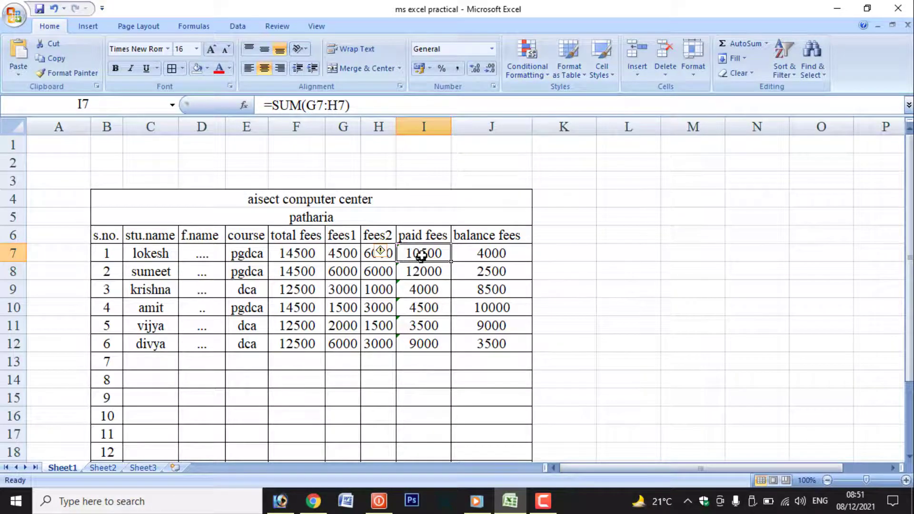
left_click(422, 272)
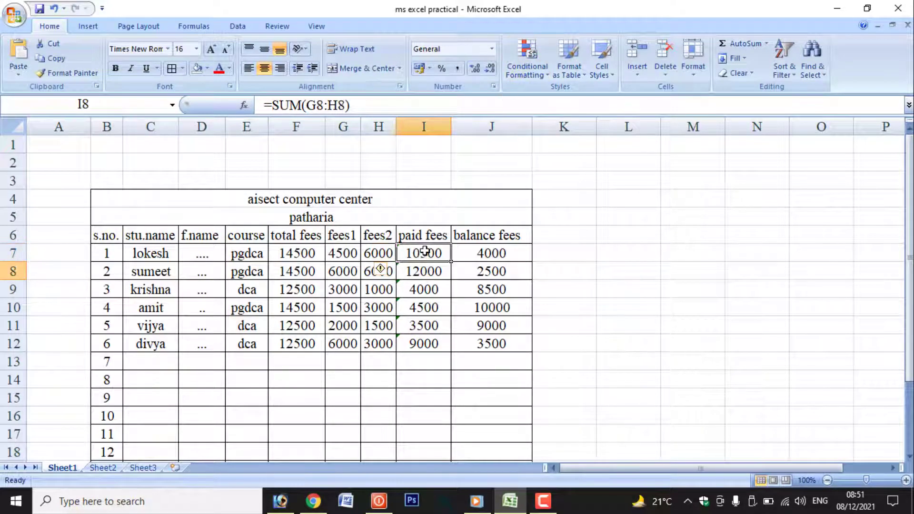
left_click_drag(419, 253, 408, 339)
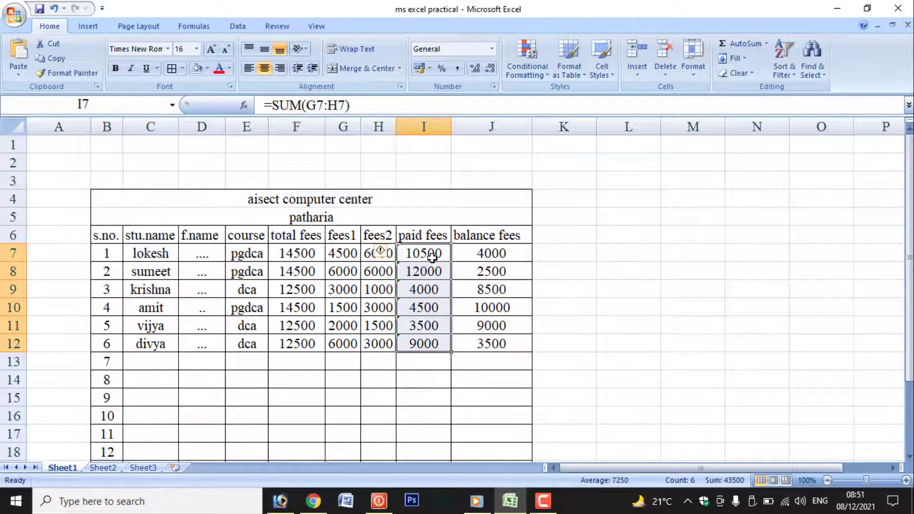
left_click(543, 72)
mouse_move(570, 96)
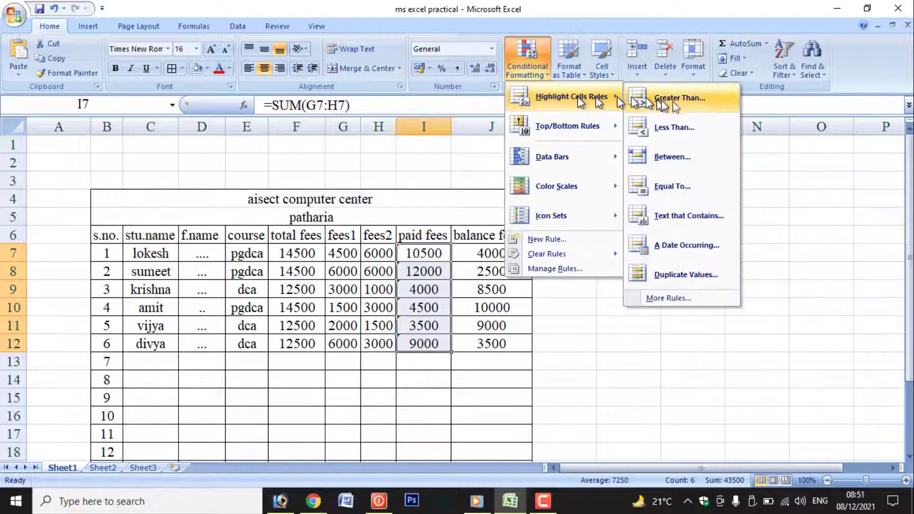
left_click(678, 128)
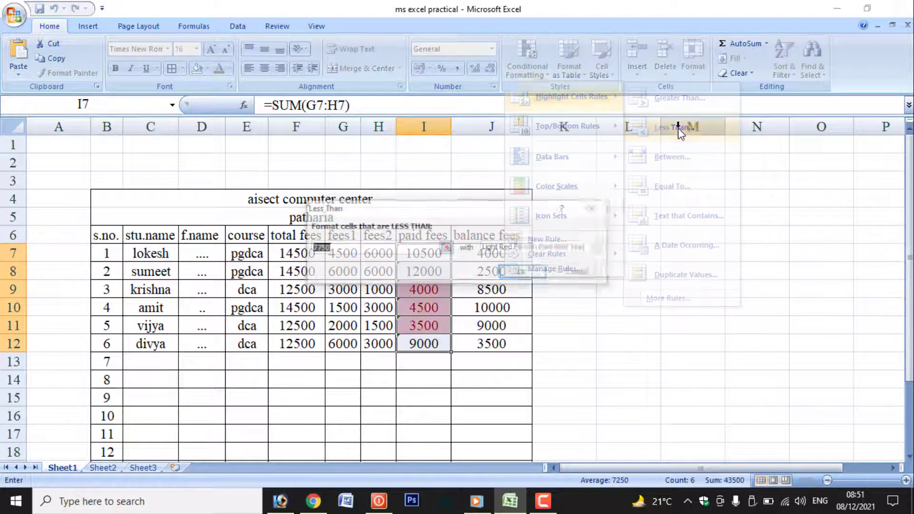
left_click(516, 278)
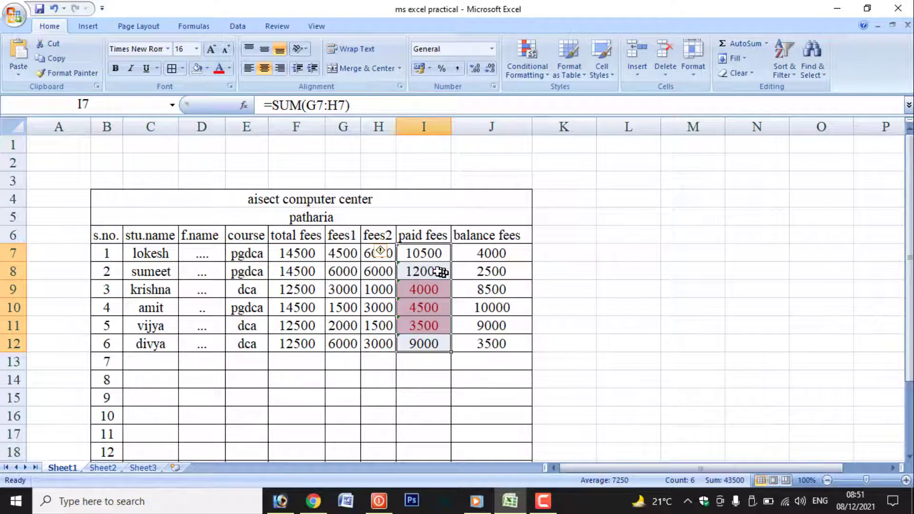
Undo the red highlight, then give I7:I12 Light Blue data bars and a 5 Ratings icon set
key("ctrl+z")
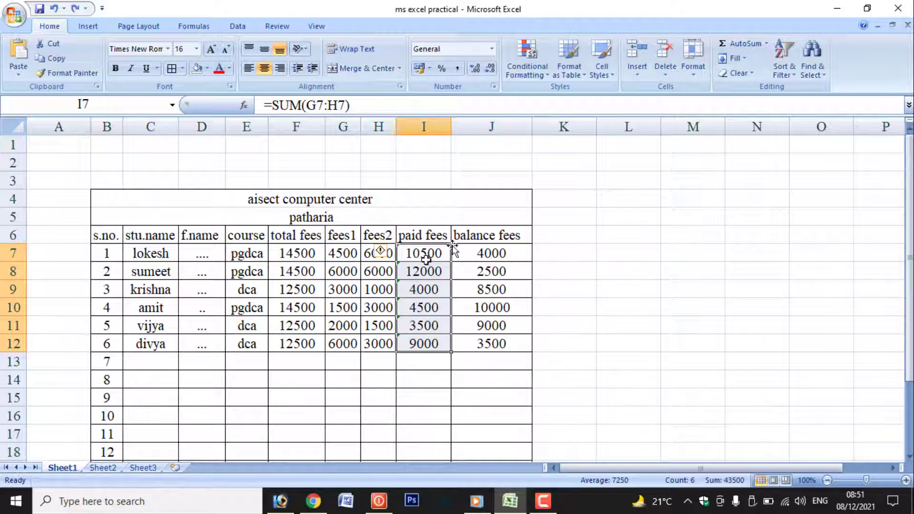
left_click(527, 67)
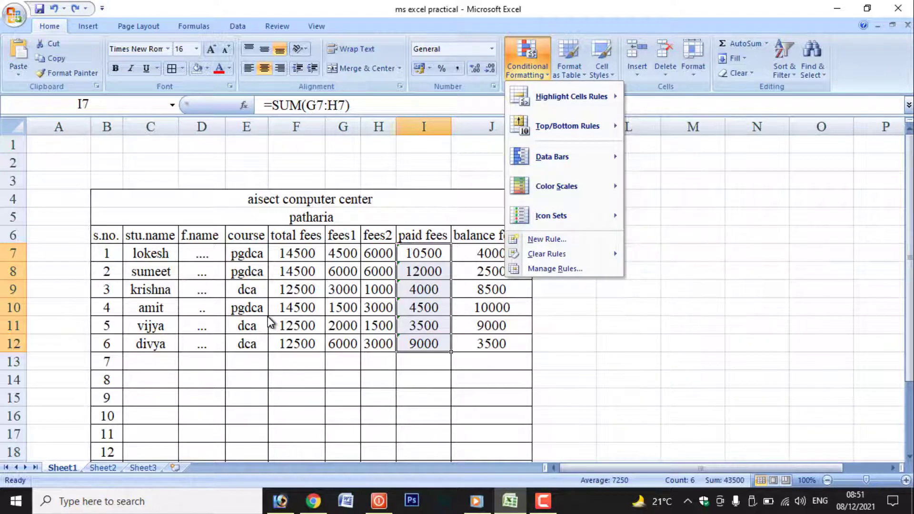
mouse_move(553, 157)
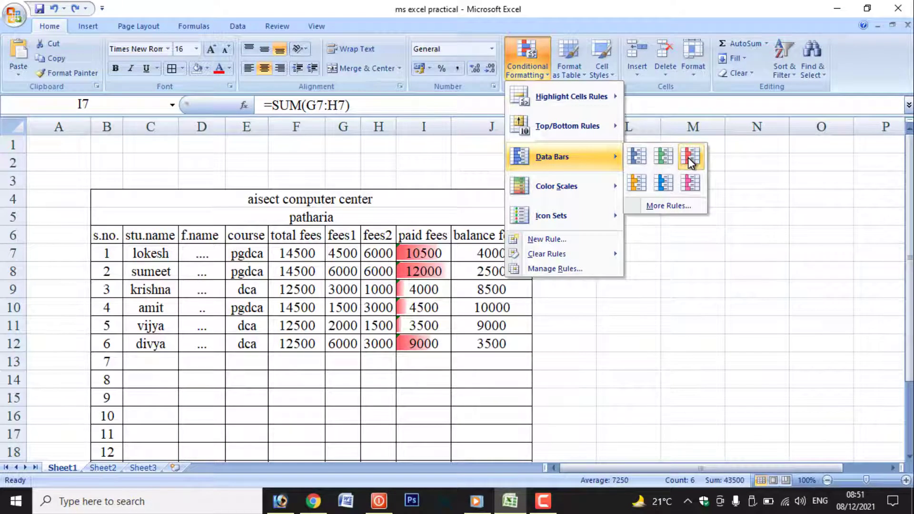
left_click(664, 183)
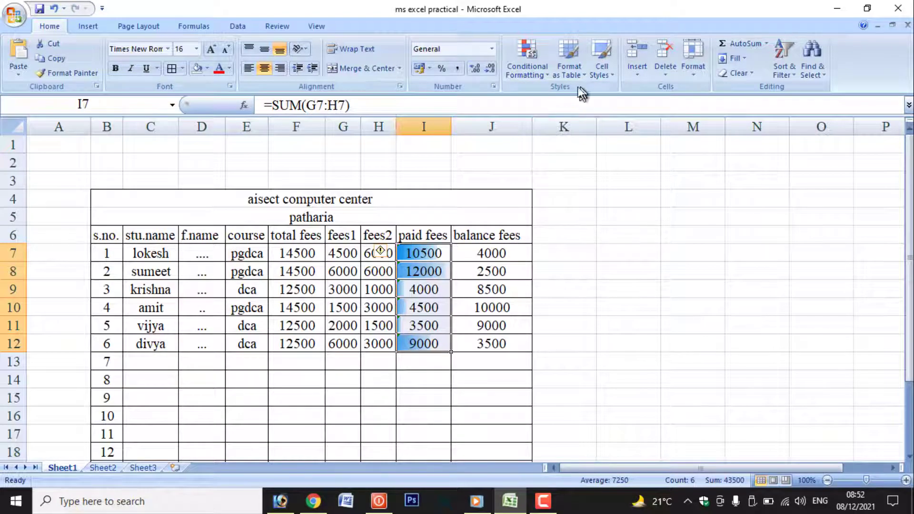
left_click(540, 75)
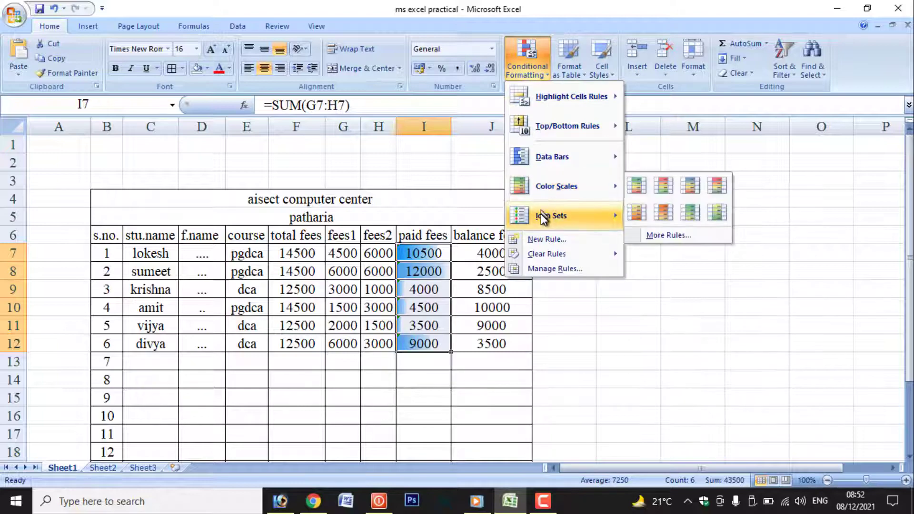
mouse_move(561, 215)
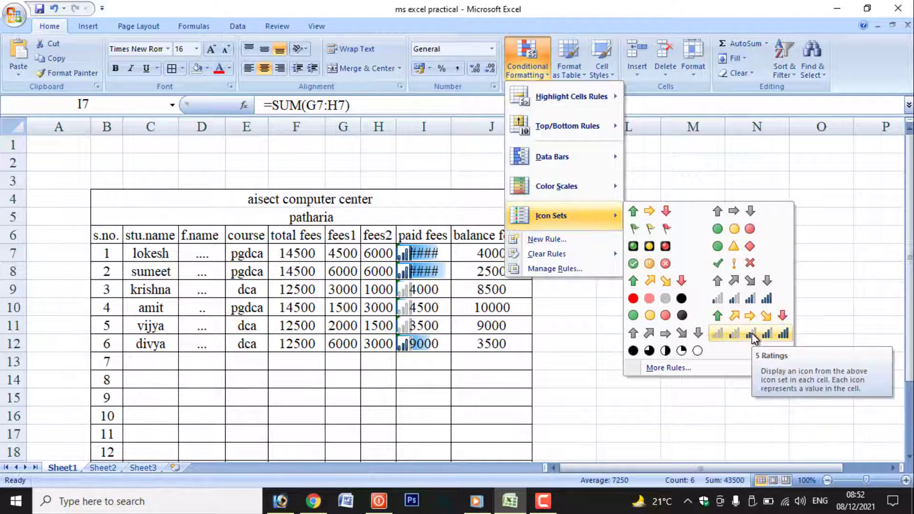
left_click(752, 334)
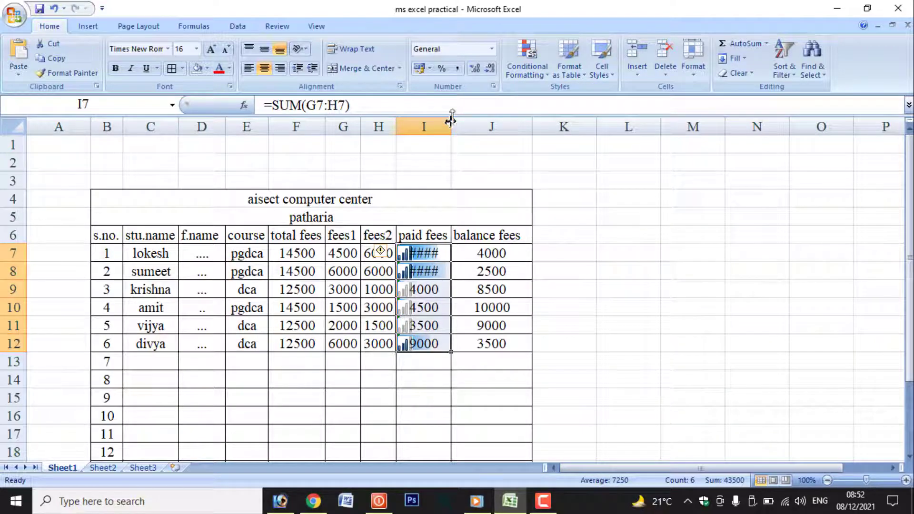
Autofit column I and undo the 5 Ratings icons on I7:I12, keeping the data bars
double_click(450, 123)
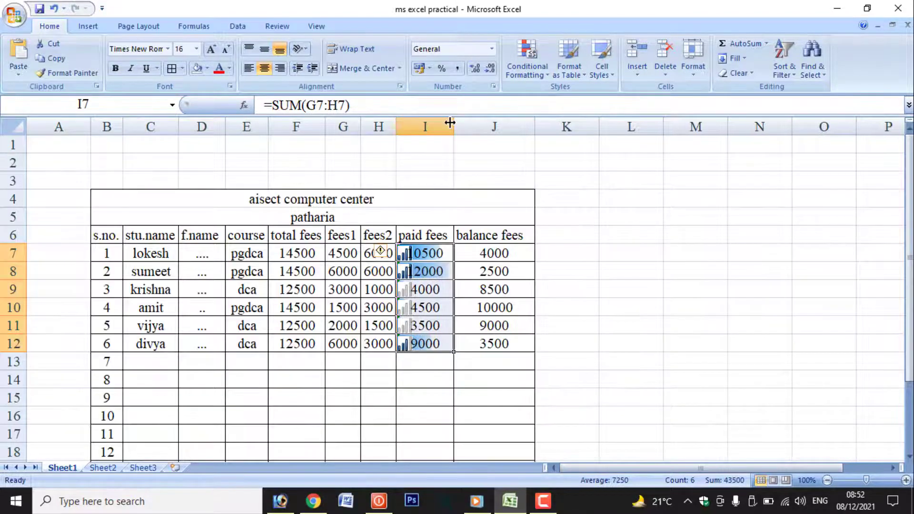
left_click(431, 307)
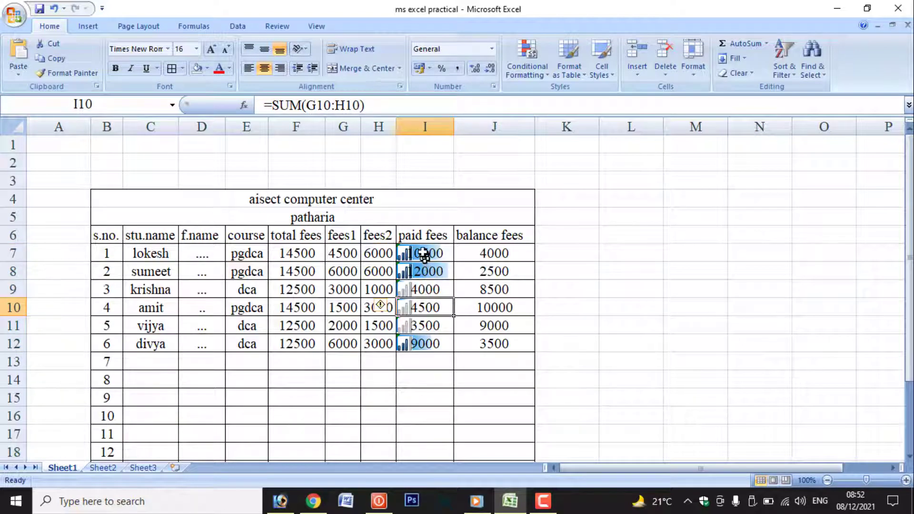
left_click_drag(427, 252, 429, 342)
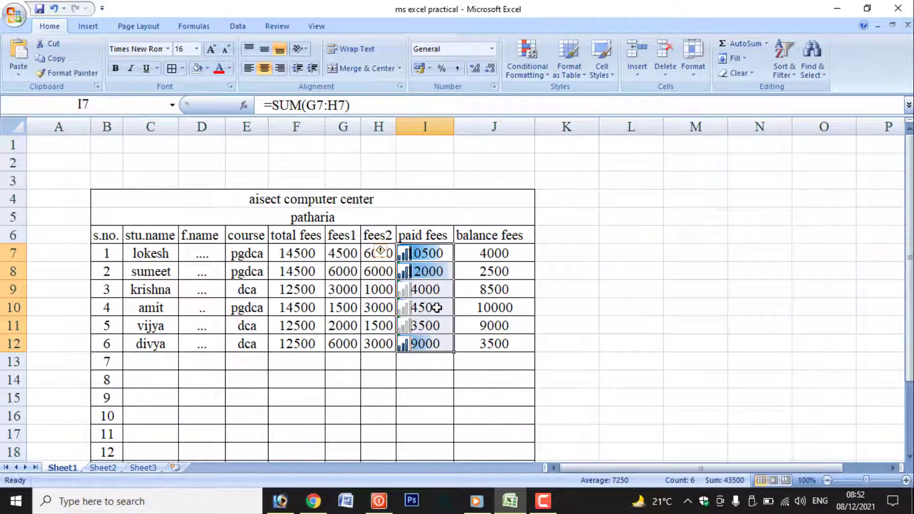
key("ctrl+z")
left_click(408, 360)
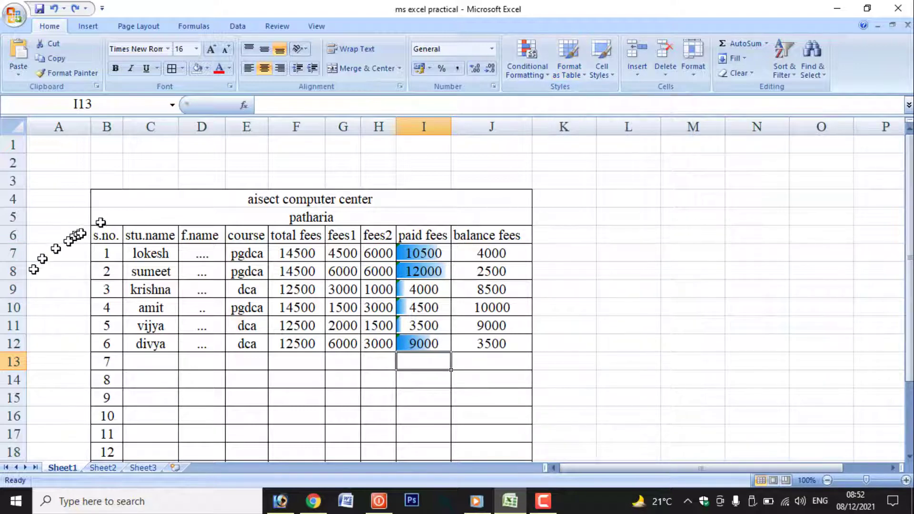
Format B6:J16 as a table with headers, then switch it to a blue/teal table style
mouse_move(103, 237)
left_mouse_down()
mouse_move(128, 257)
mouse_move(510, 412)
left_mouse_up()
left_click(569, 67)
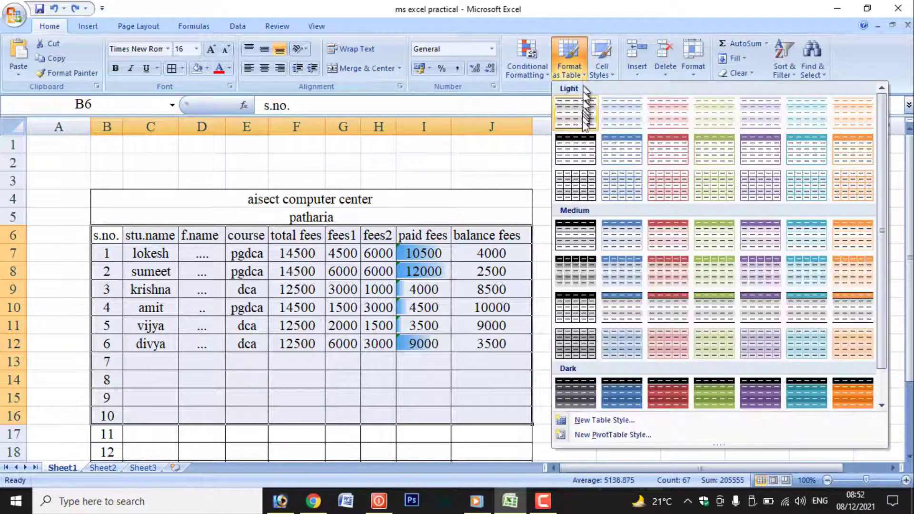
left_click(673, 267)
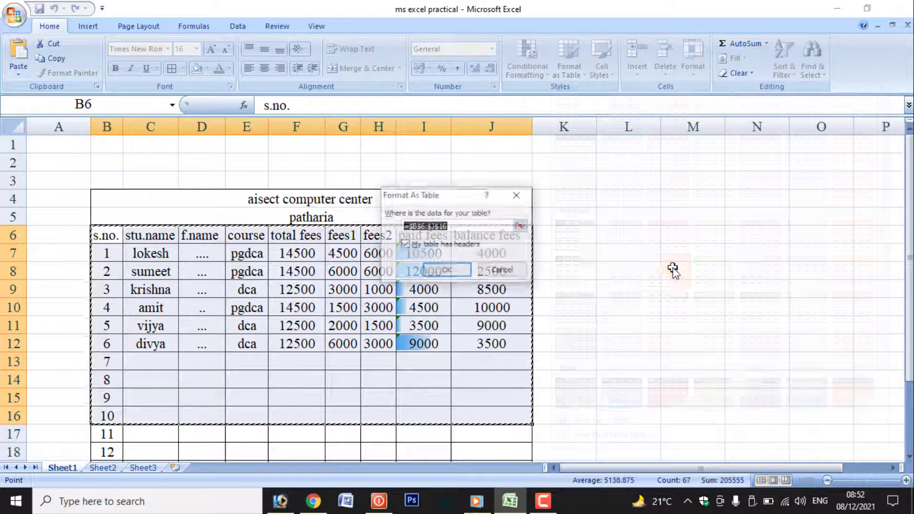
left_click(448, 270)
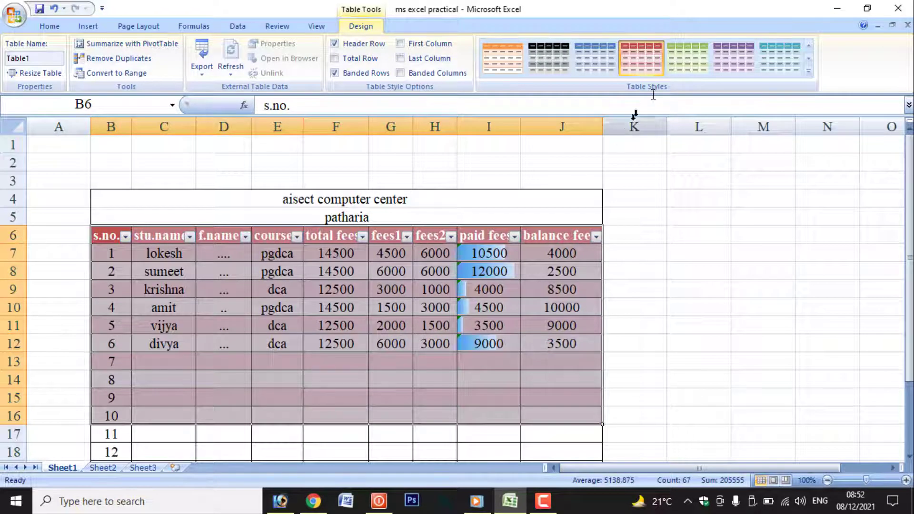
left_click(781, 59)
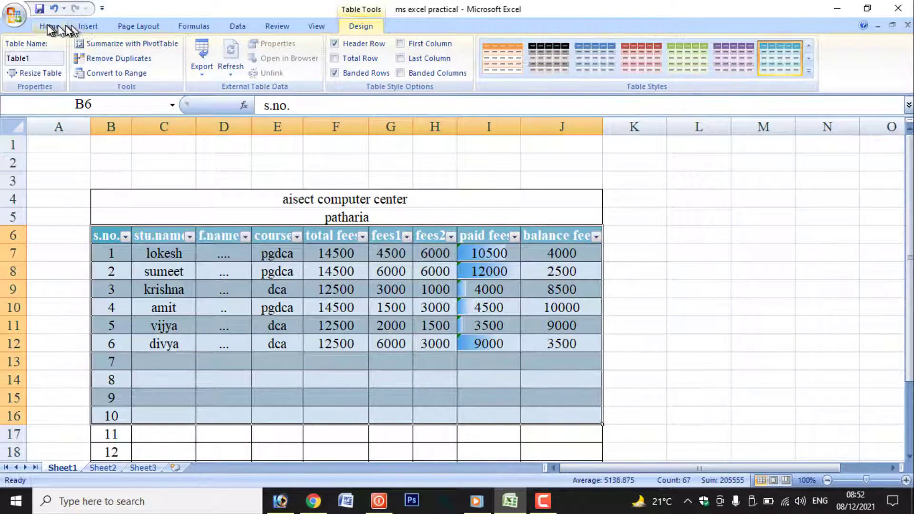
left_click(50, 26)
Apply the Linked Cell style to the fee table B6:J16 for orange underlined text
left_click(607, 76)
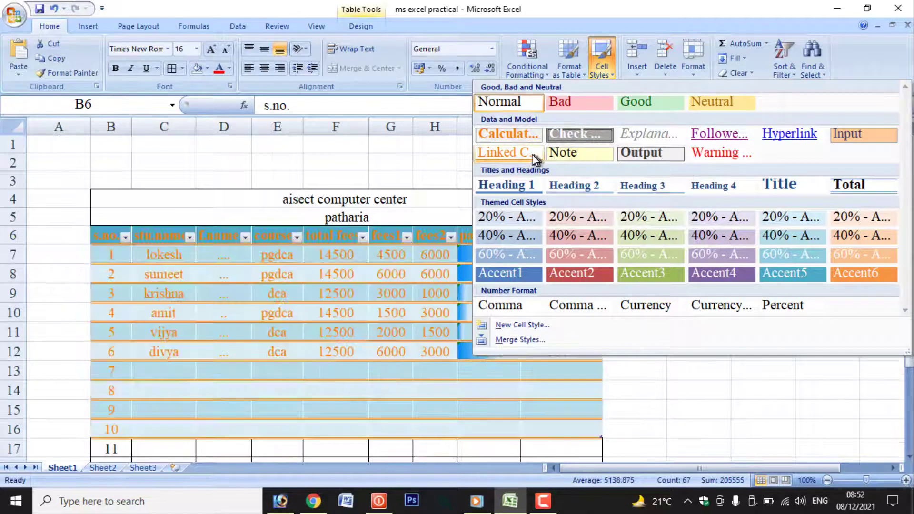
left_click(535, 158)
left_click(534, 310)
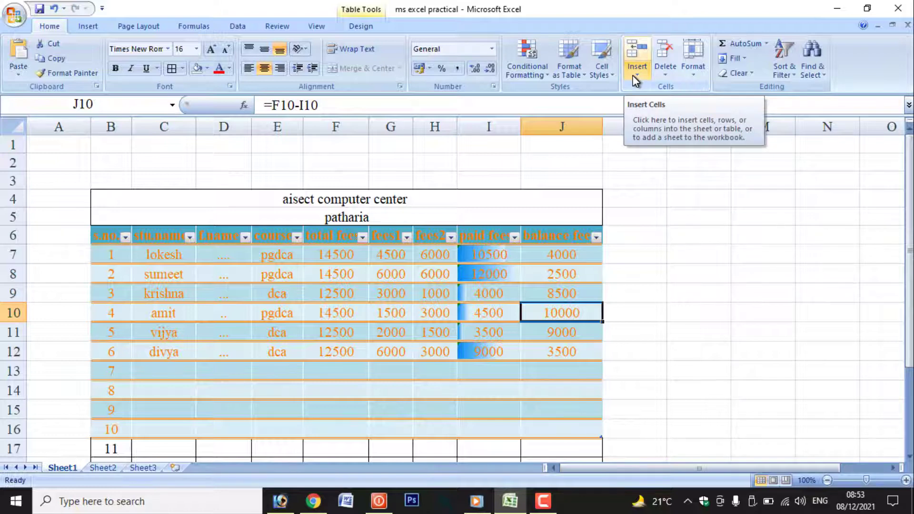
left_click(614, 215)
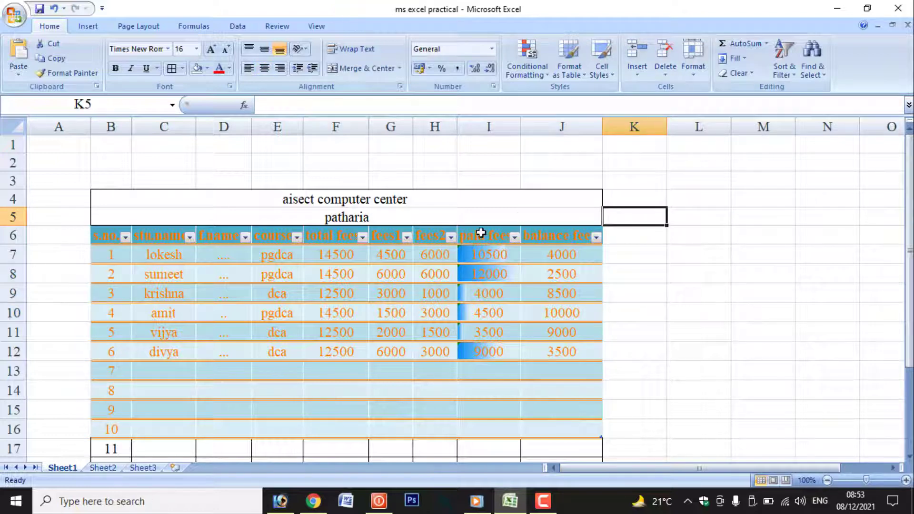
left_click_drag(548, 126, 673, 131)
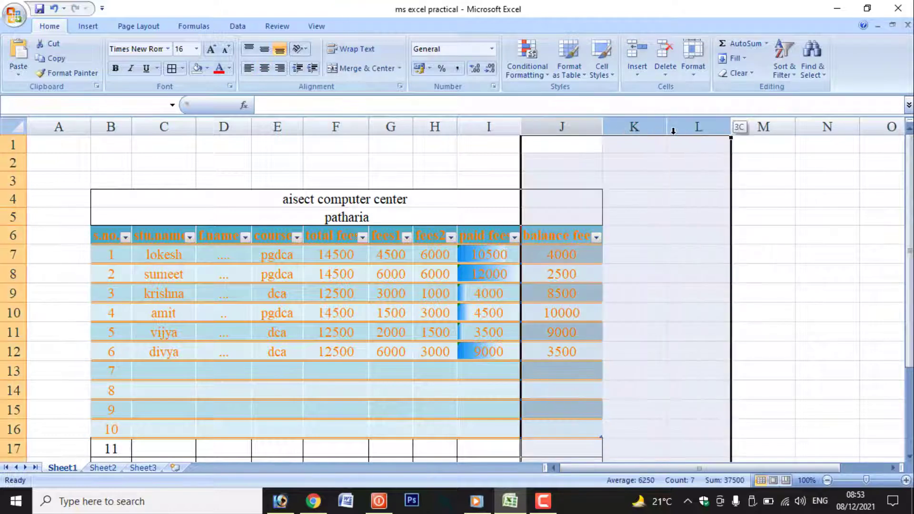
left_click(637, 74)
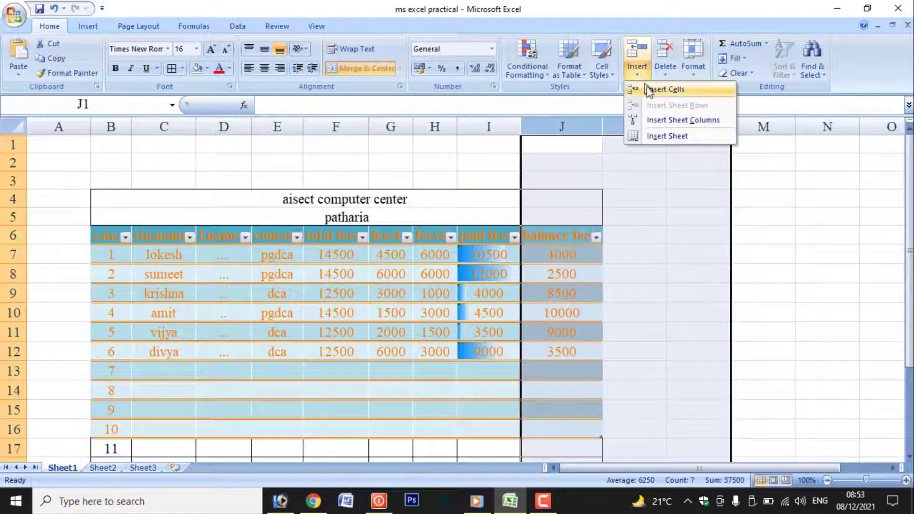
left_click(658, 125)
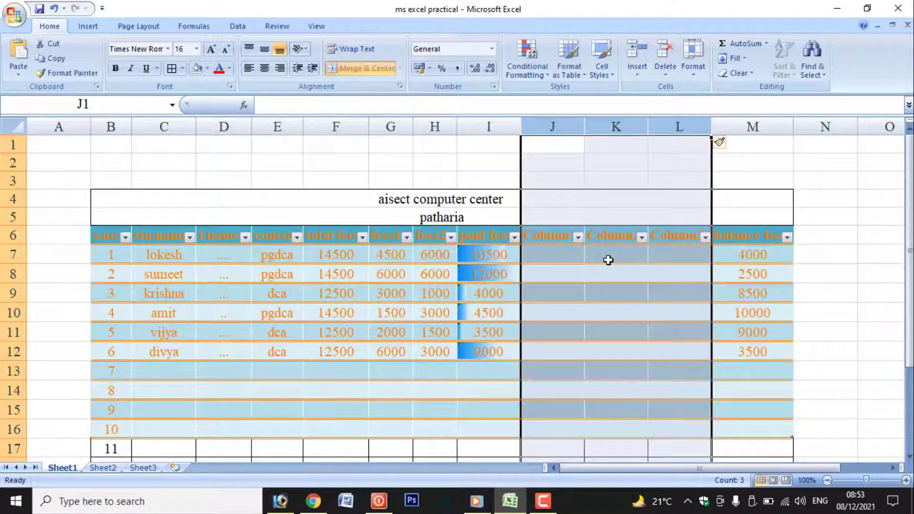
key("ctrl+z")
left_click(607, 238)
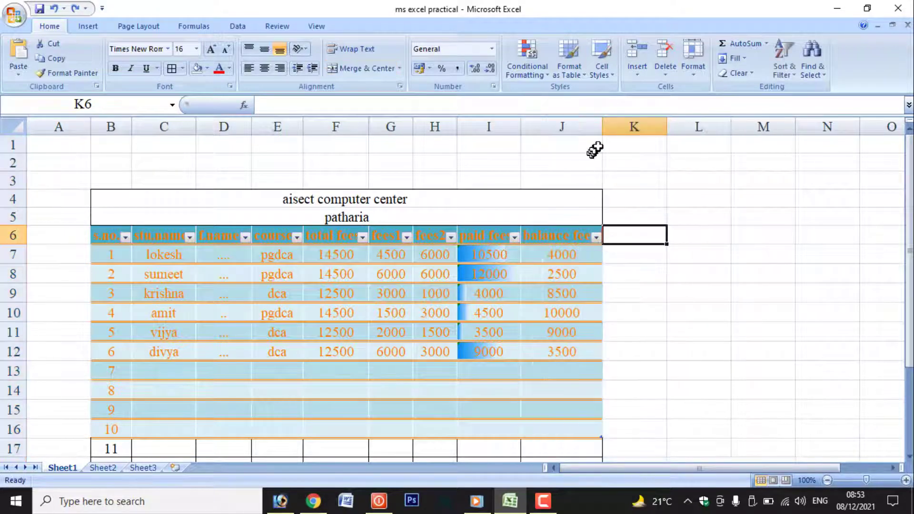
scroll(276, 300, "down", 3)
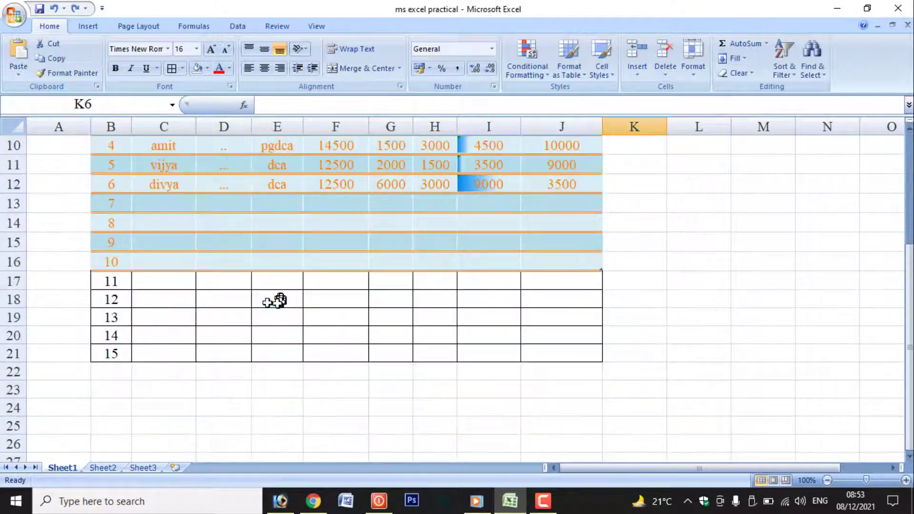
left_click_drag(13, 299, 13, 317)
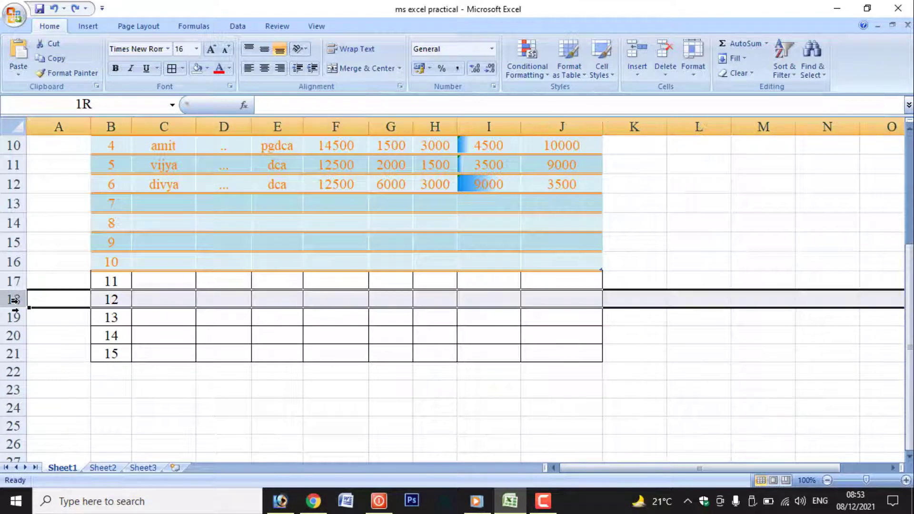
left_click(635, 68)
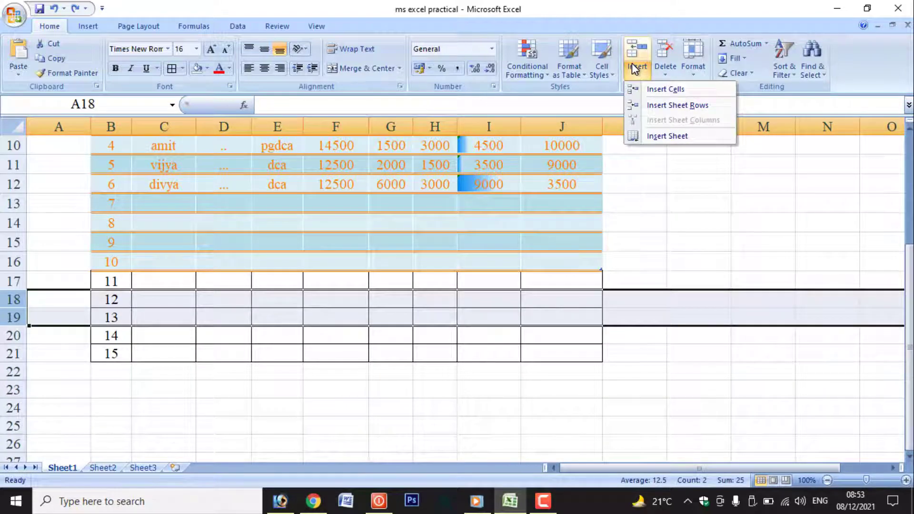
left_click(669, 105)
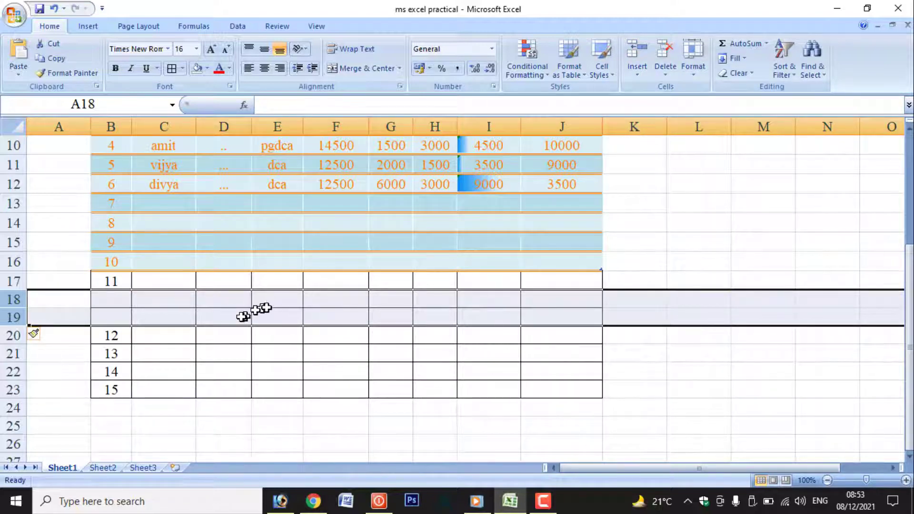
left_click(662, 70)
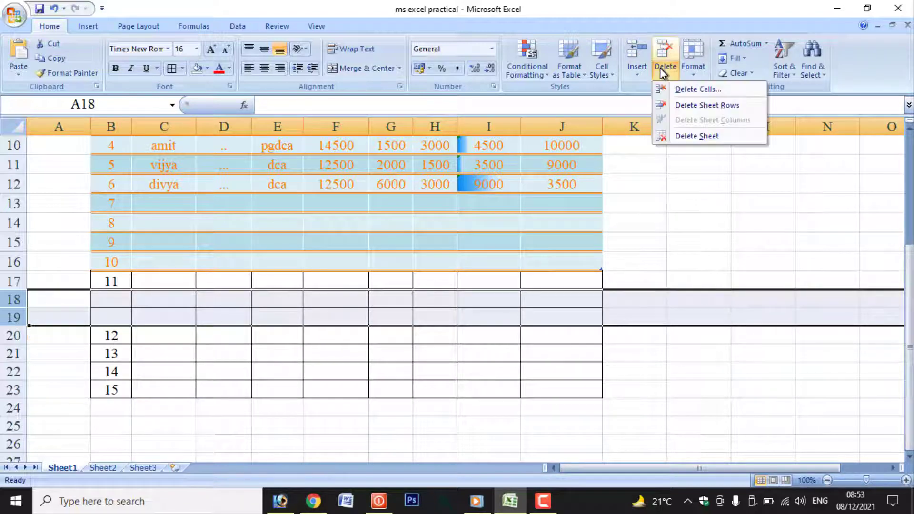
left_click(697, 105)
scroll(245, 296, "up", 3)
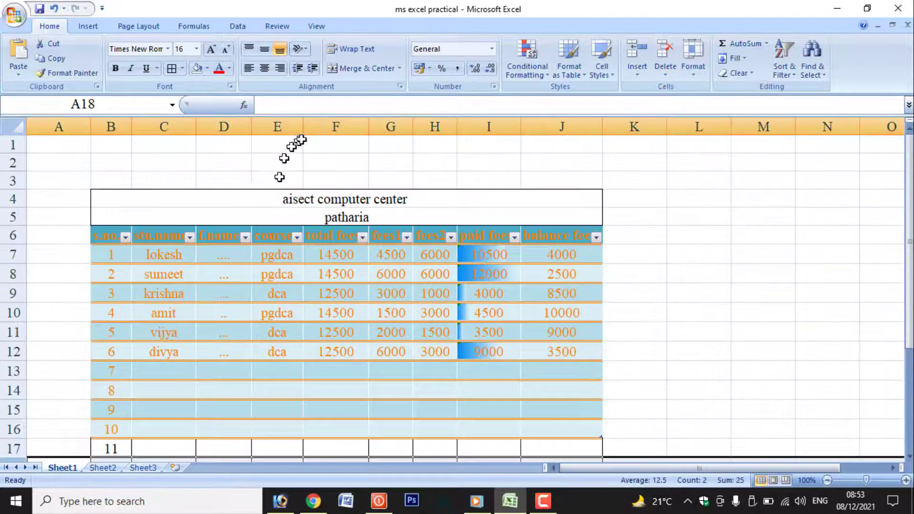
left_click_drag(488, 127, 562, 127)
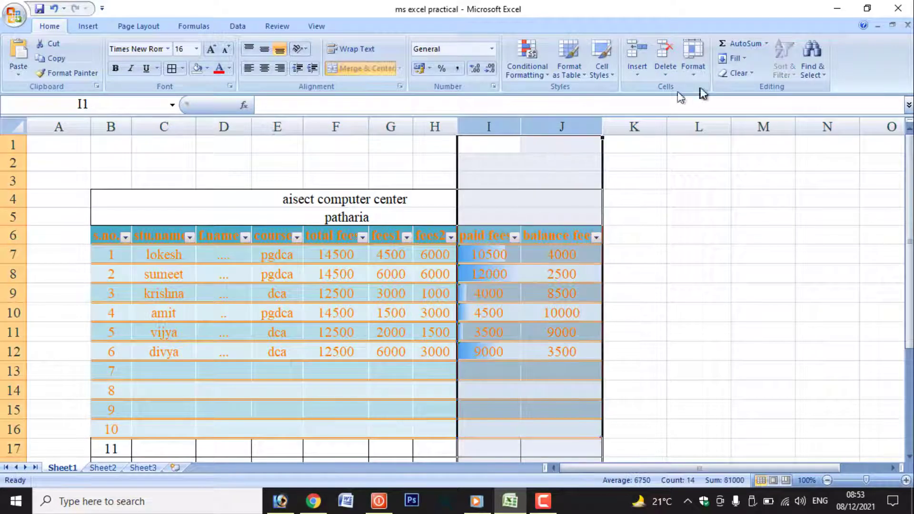
left_click(662, 54)
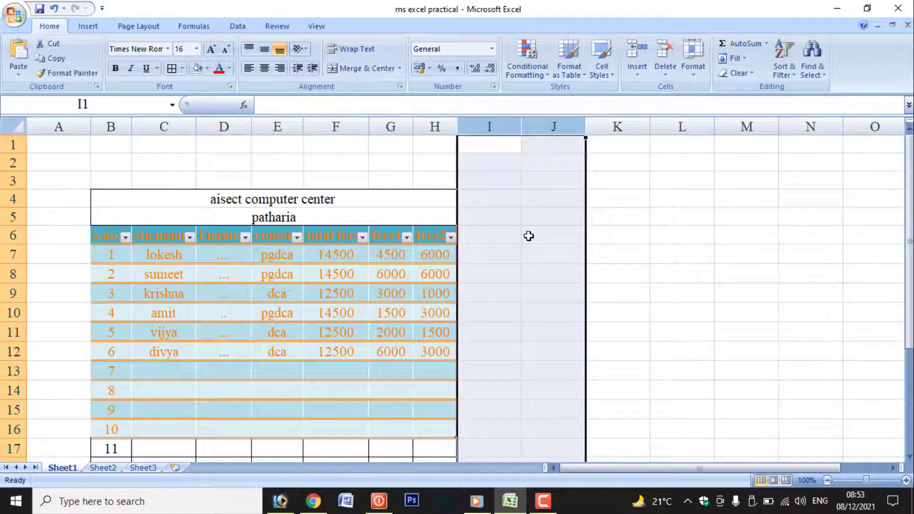
key("ctrl+z")
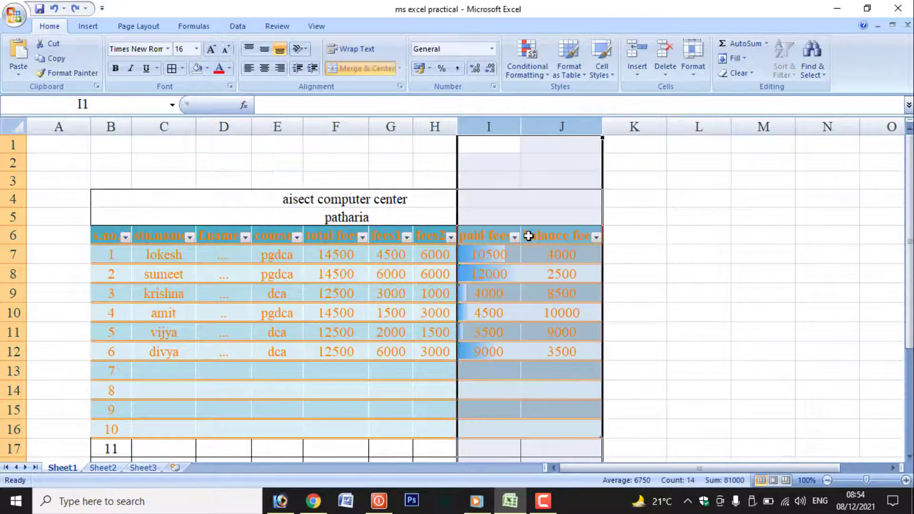
left_click(638, 330)
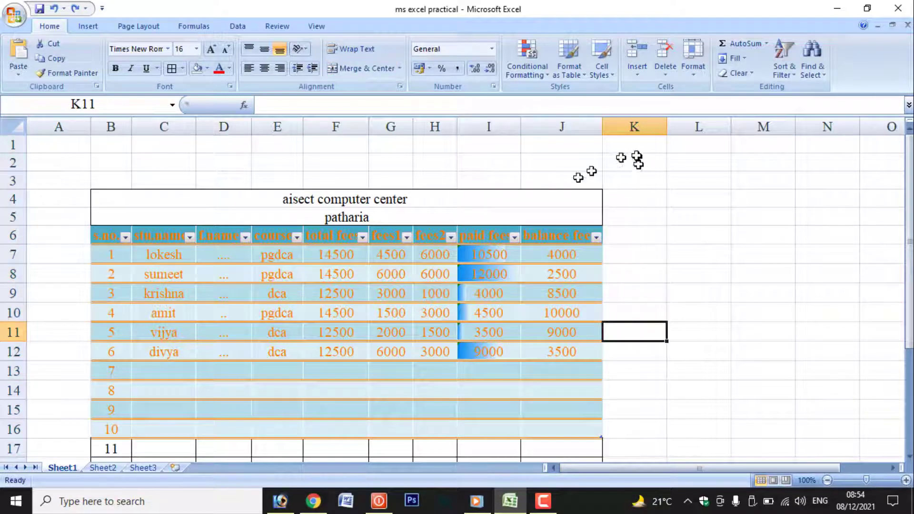
scroll(374, 432, "down", 3)
Insert a new blank worksheet, Sheet4, from the Home Insert options
left_click(163, 408)
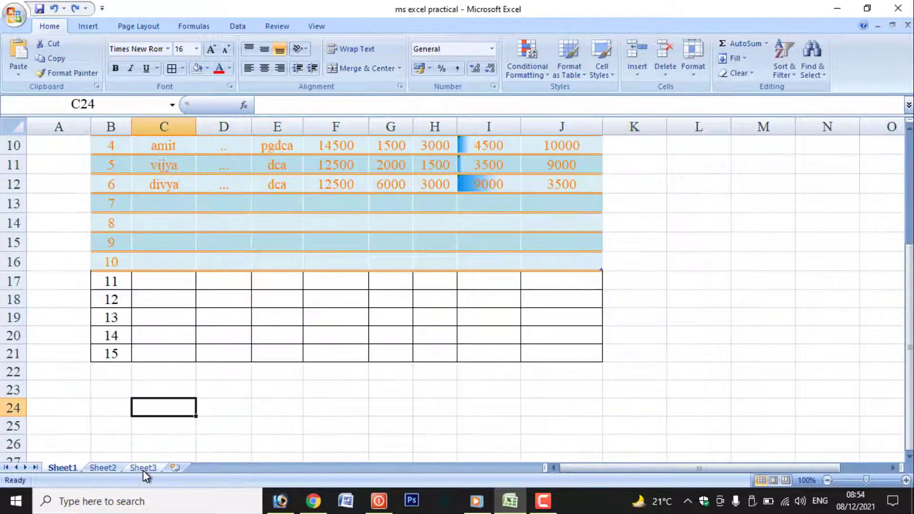
left_click(286, 413)
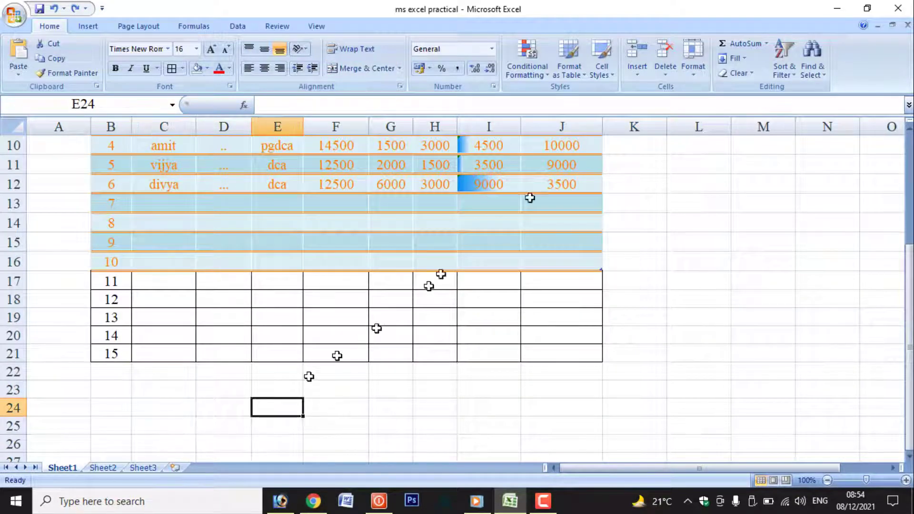
left_click(641, 74)
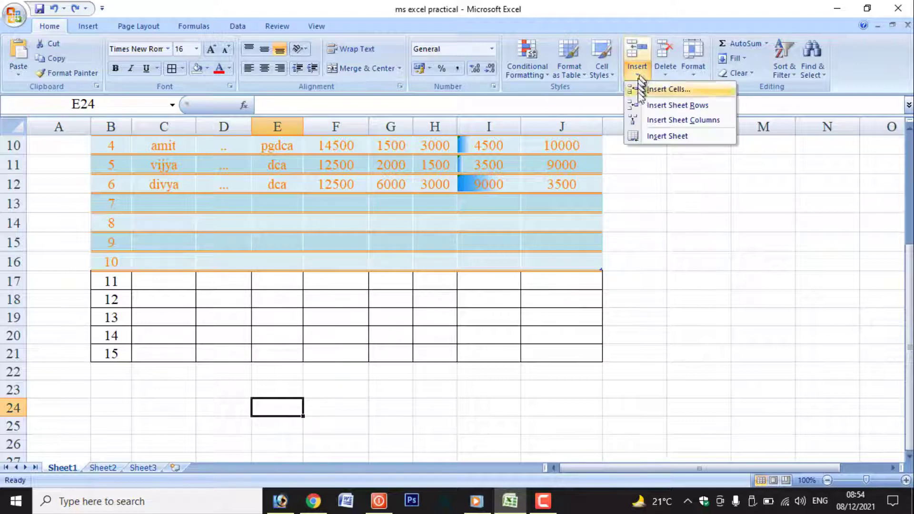
left_click(652, 135)
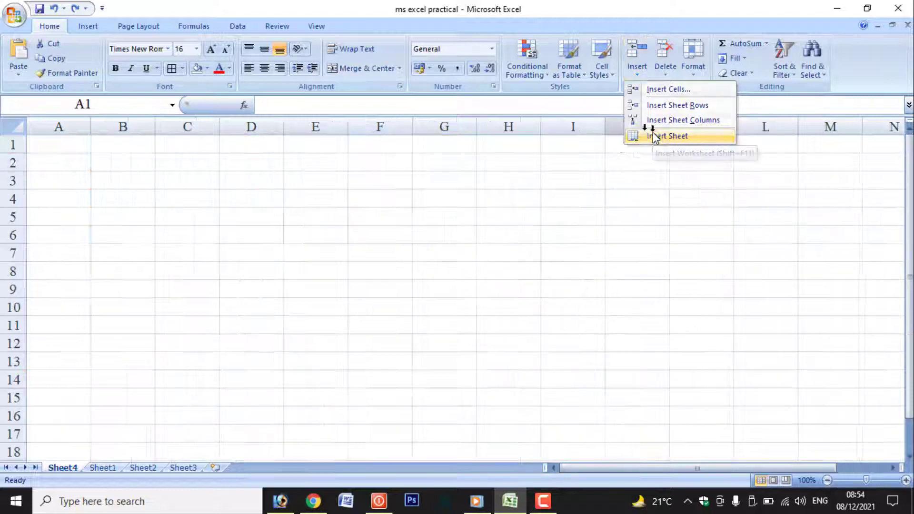
Add Sheet5 with Shift+F11, then go back to the fee table on Sheet1
left_click(419, 228)
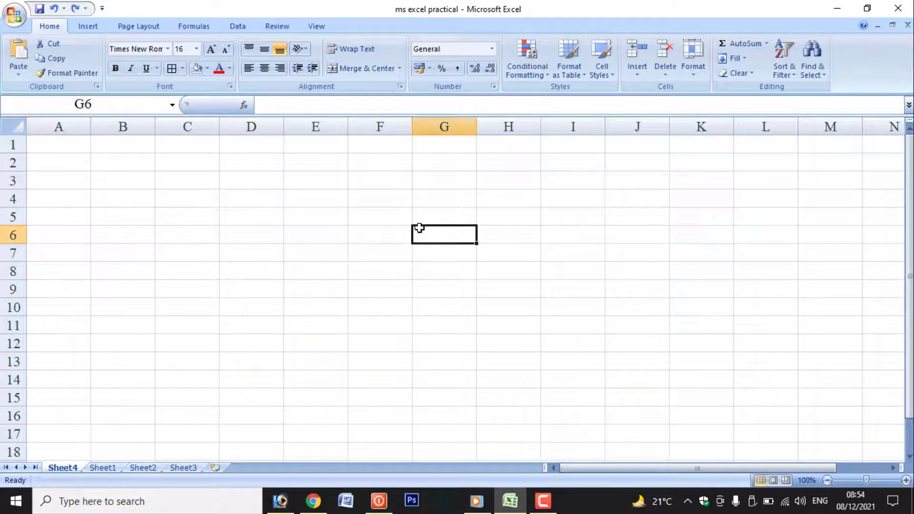
key("shift+F11")
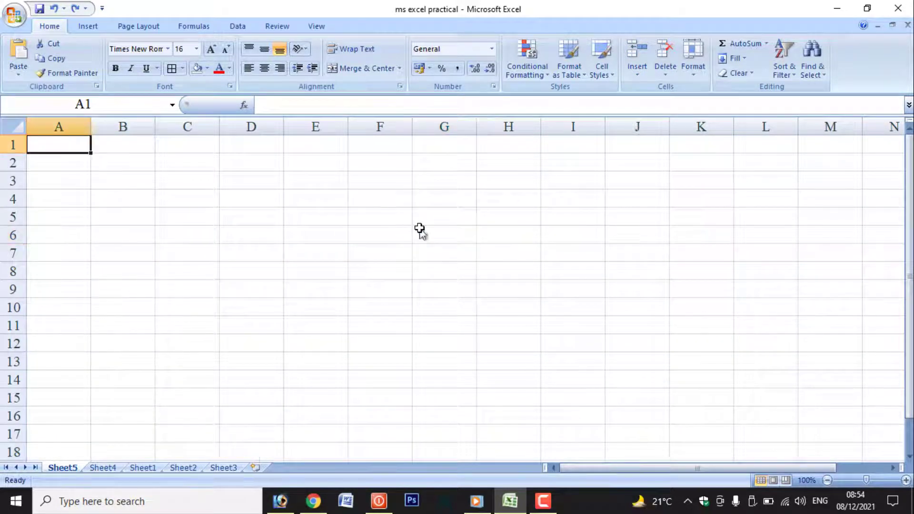
left_click(222, 468)
left_click(143, 468)
scroll(352, 324, "up", 3)
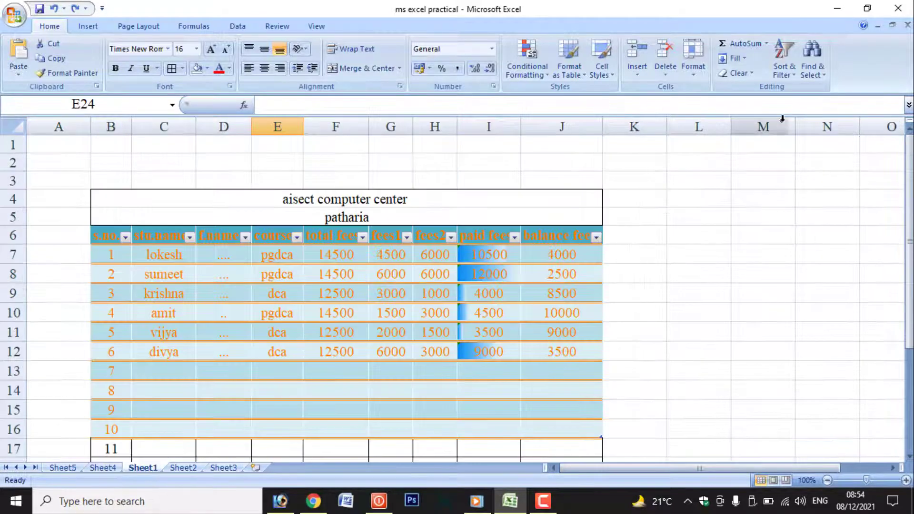
Widen columns I and J so the 'paid fees' and 'balance fees' headings fit
left_click(693, 69)
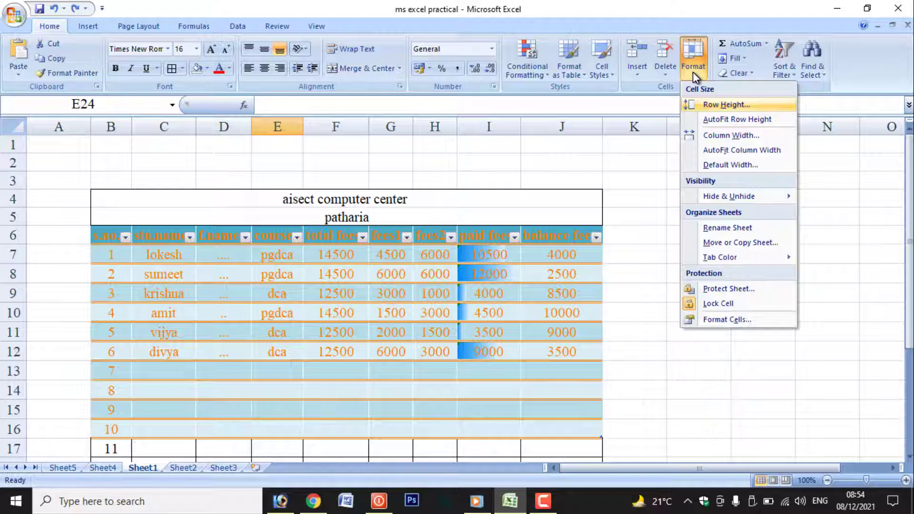
left_click(643, 172)
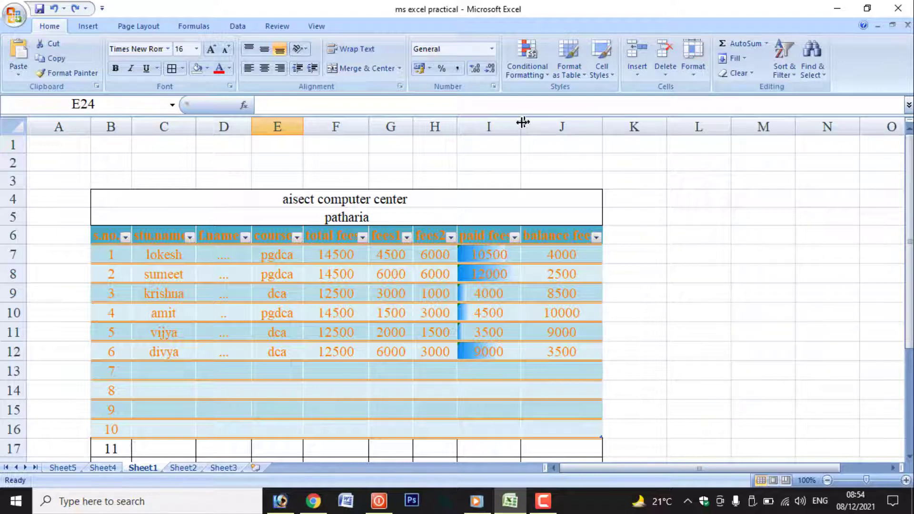
left_click_drag(522, 123, 564, 123)
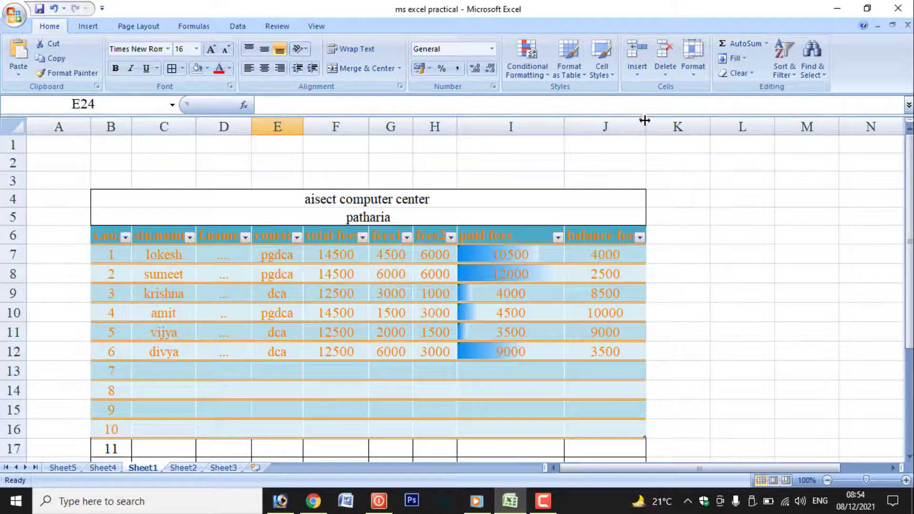
left_click_drag(645, 120, 691, 125)
left_click(506, 145)
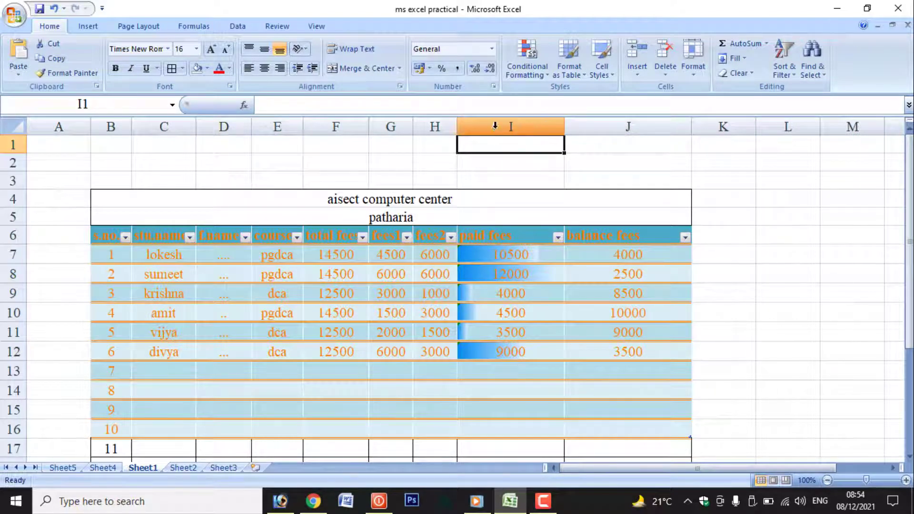
Select the whole sheet and AutoFit all column widths, re-fitting after briefly widening them
left_click(15, 126)
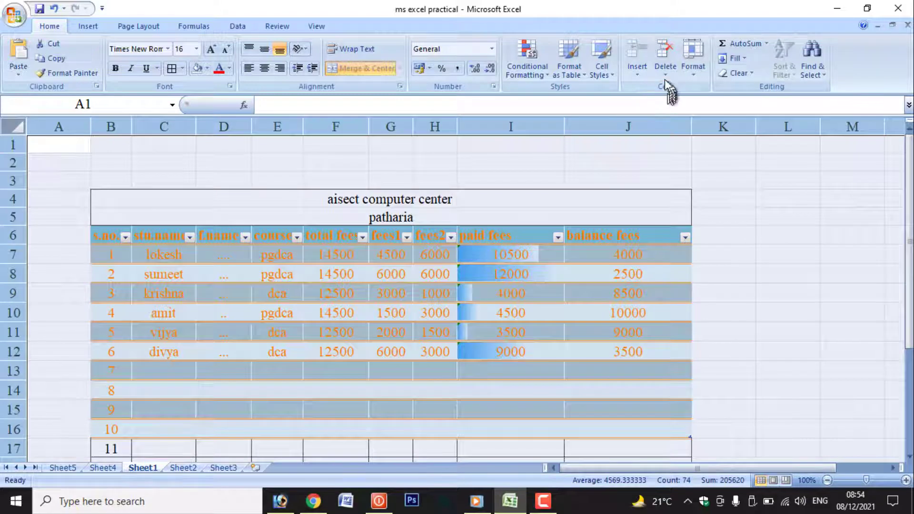
left_click(693, 69)
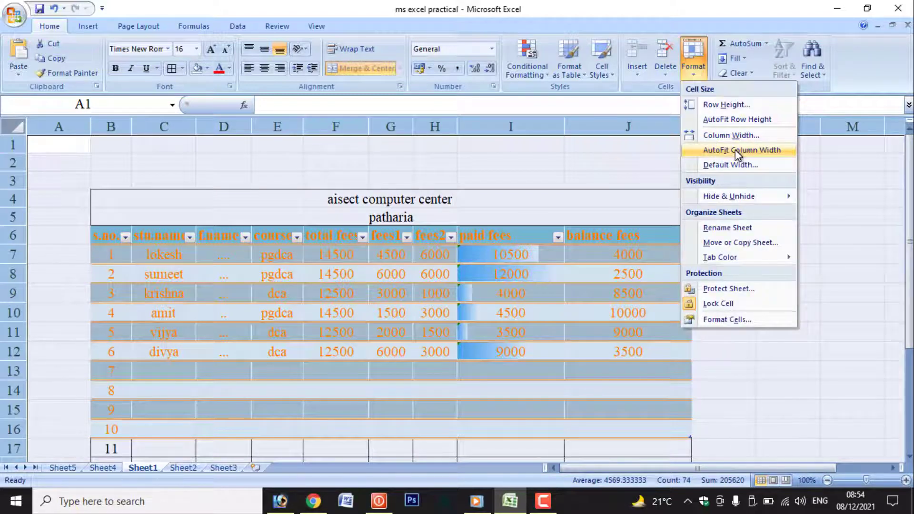
left_click(735, 150)
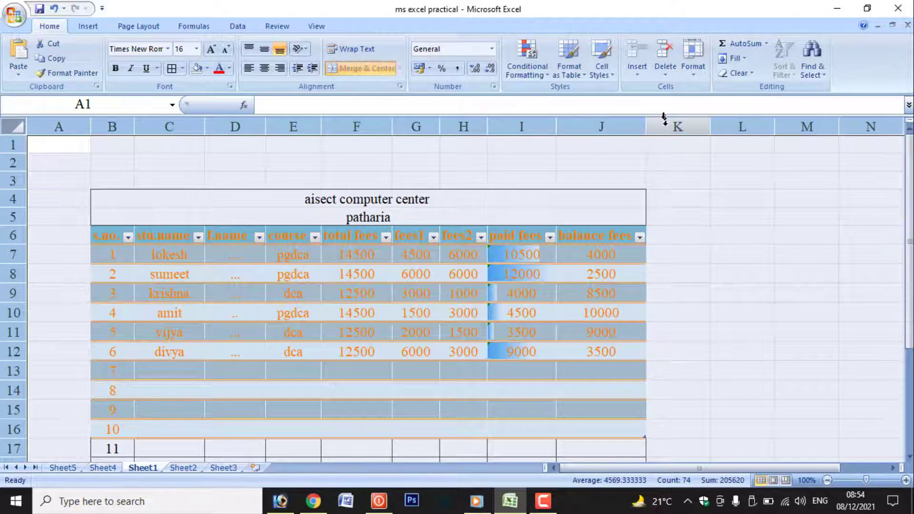
left_click_drag(647, 126, 708, 126)
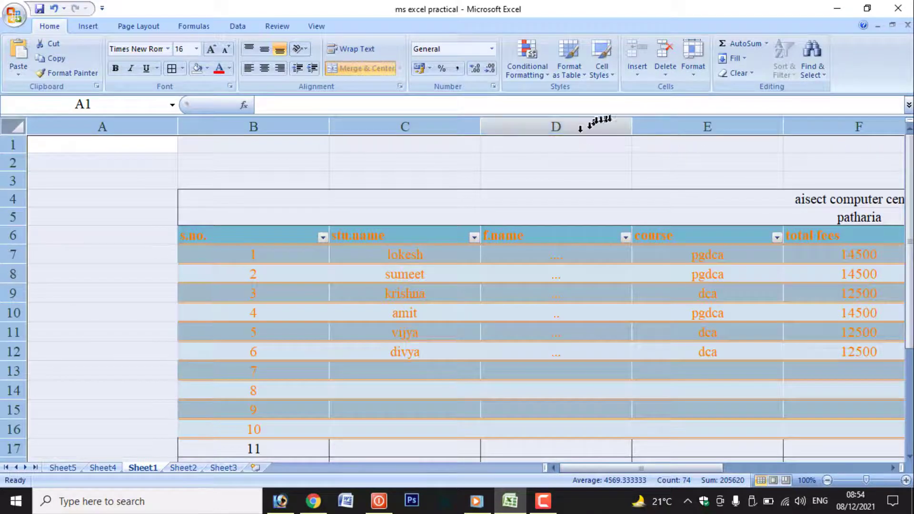
double_click(633, 126)
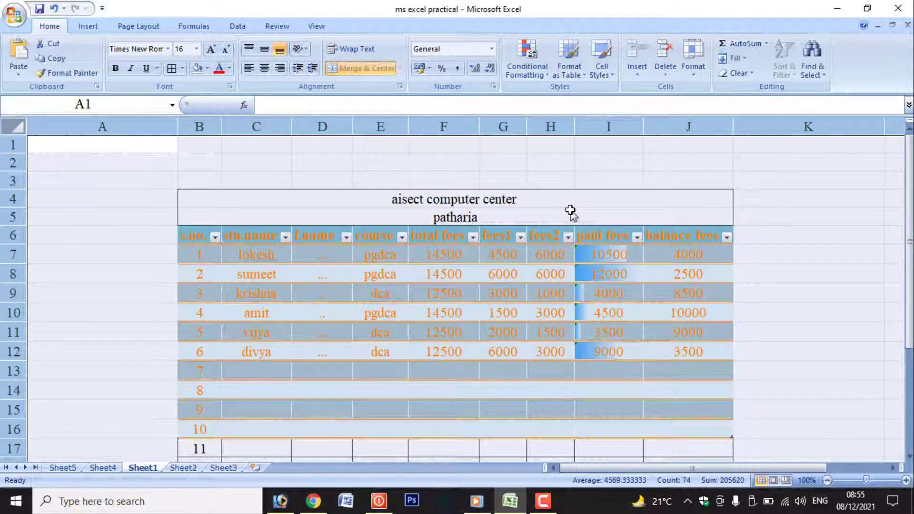
Hide columns G and H (fees1, fees2), undo it, and begin renaming the Sheet1 tab
left_click(693, 62)
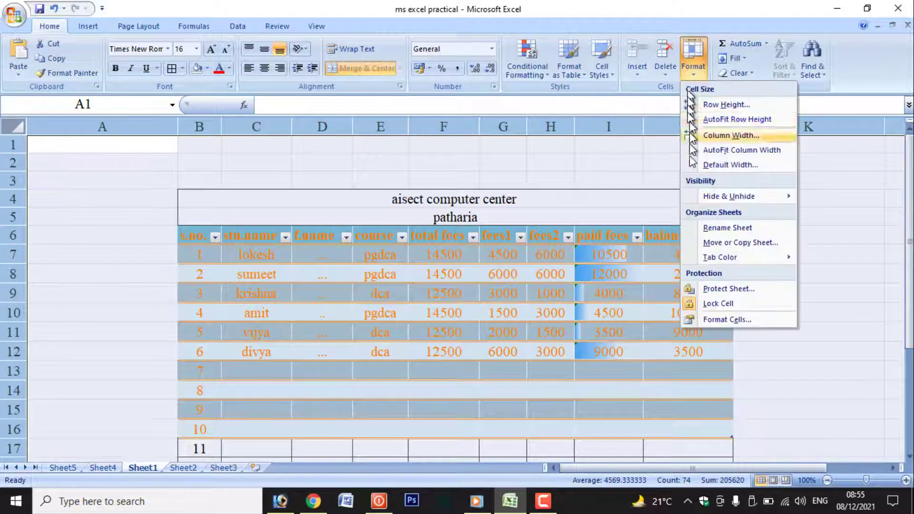
left_click_drag(503, 126, 557, 130)
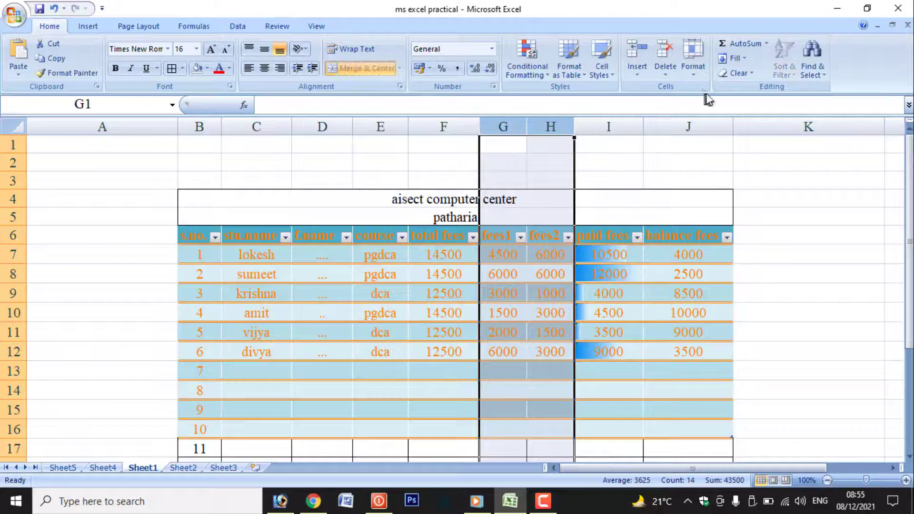
left_click(693, 62)
mouse_move(729, 196)
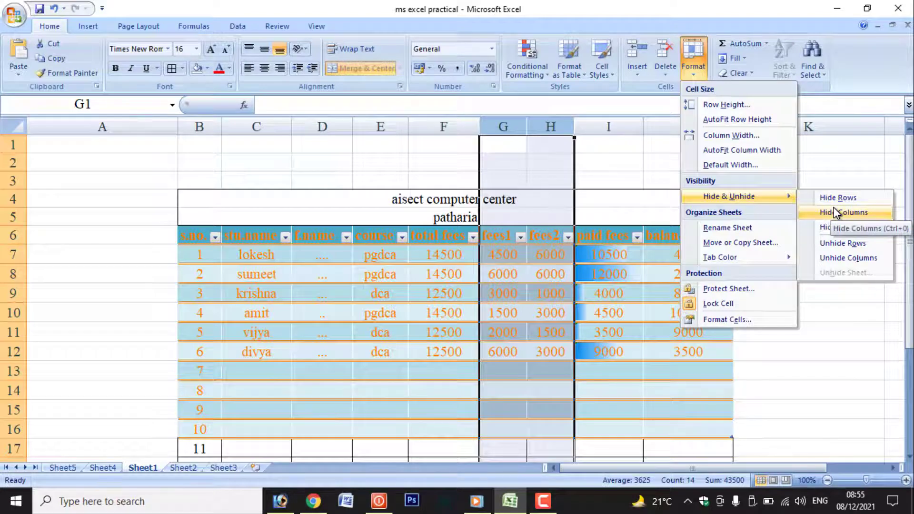
left_click(833, 210)
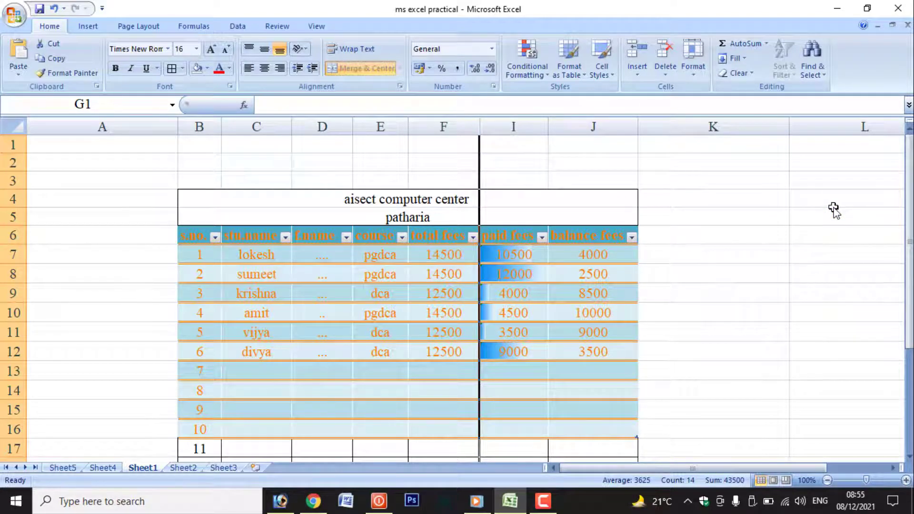
key("ctrl+z")
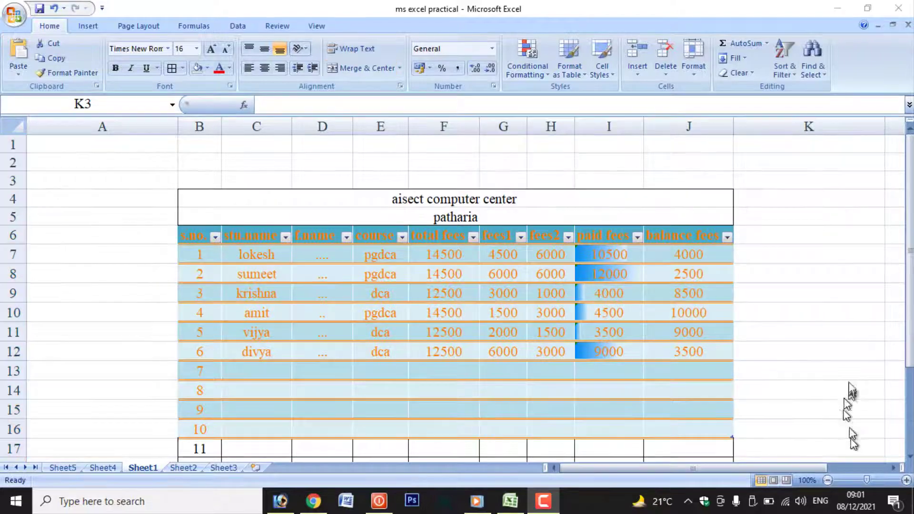
left_click(691, 66)
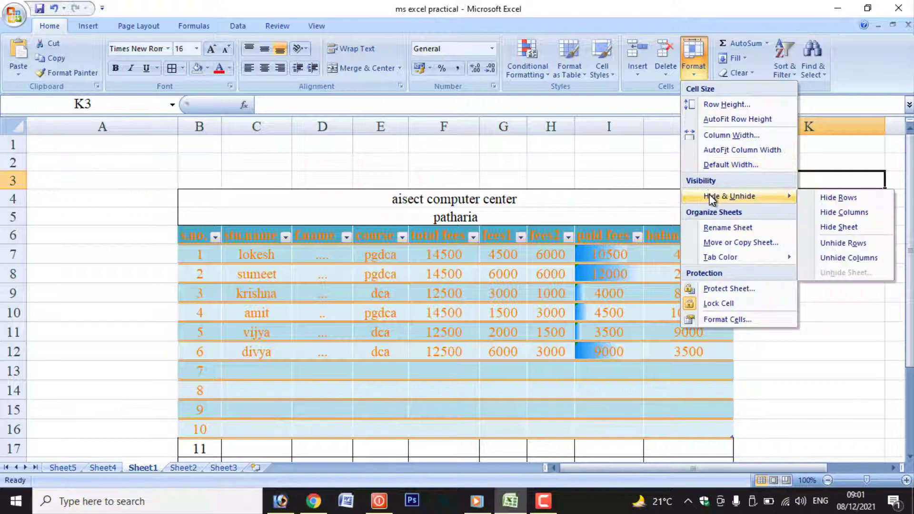
left_click(715, 227)
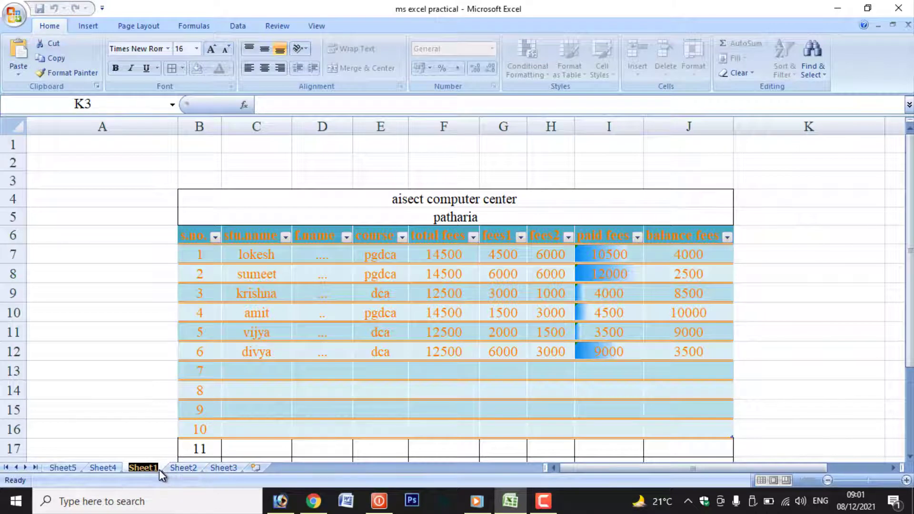
Rename the Sheet1 tab to 'DCA PGDCA COURSE'
type("DCA PGDC")
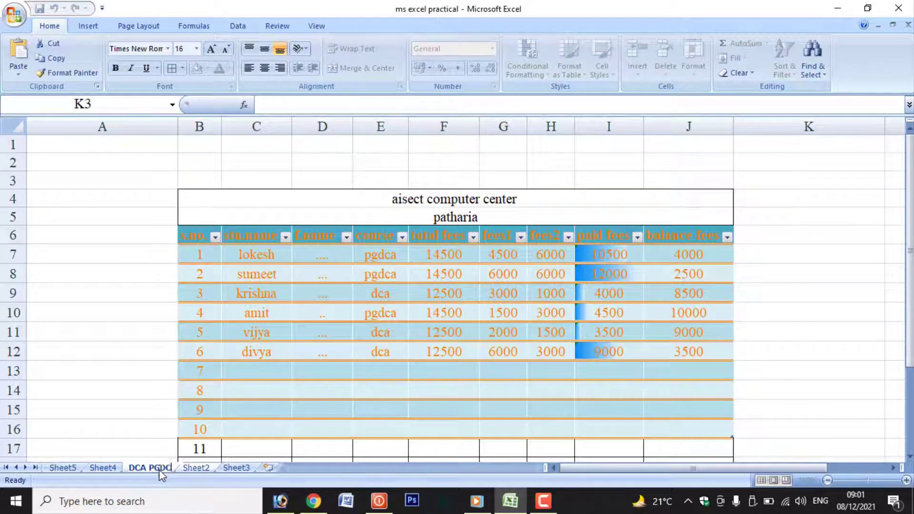
type("A COURSE")
key("Return")
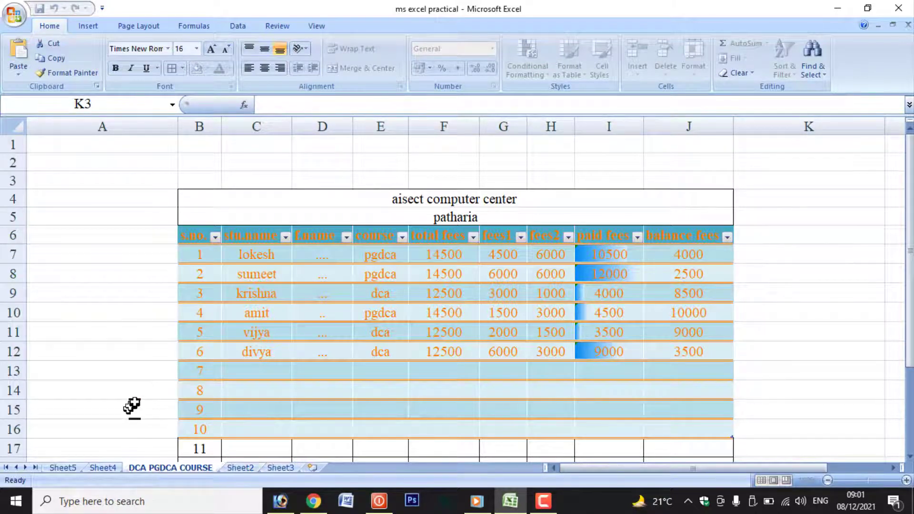
left_click(131, 406)
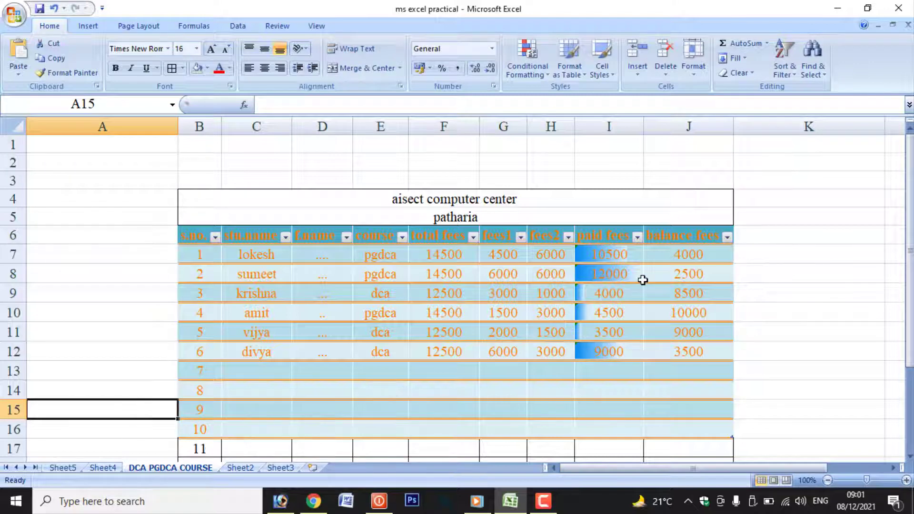
left_click(773, 198)
left_click(694, 59)
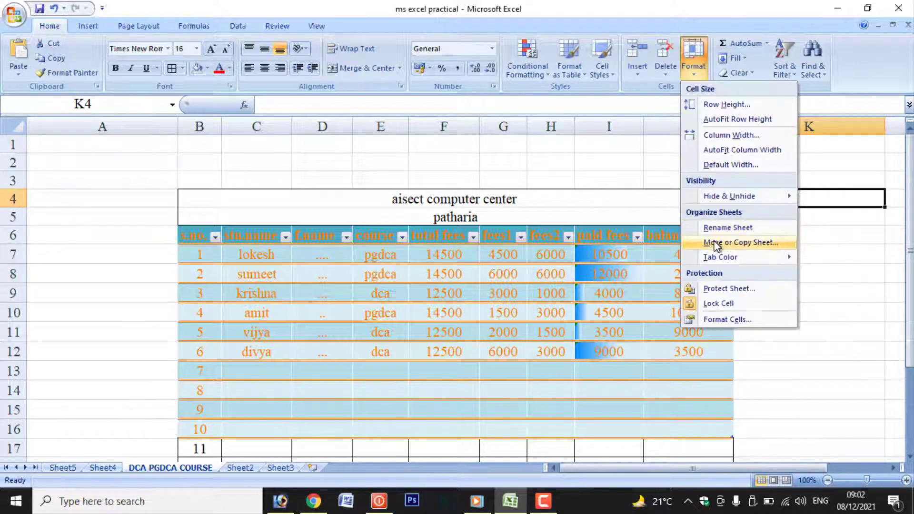
left_click(802, 363)
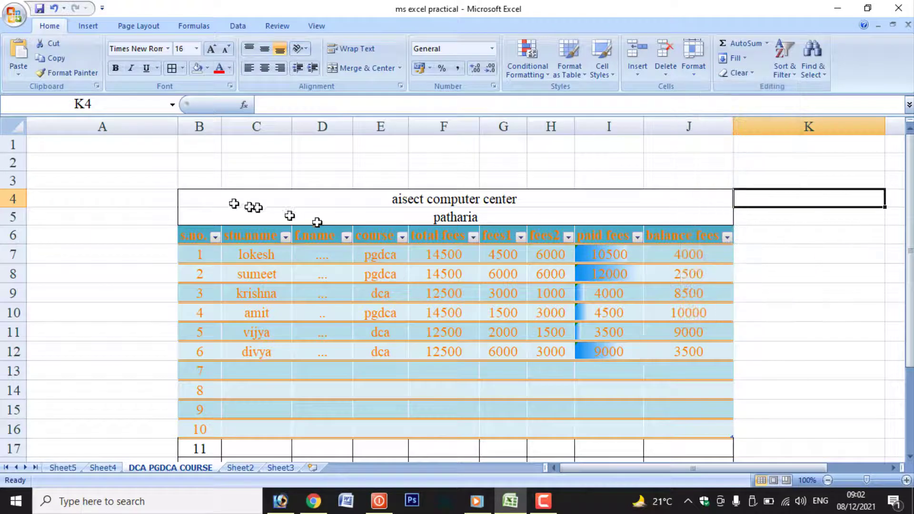
Copy the fee table from B4:J16 and paste it into Sheet3 at A36
mouse_move(215, 197)
left_mouse_down()
mouse_move(324, 388)
mouse_move(367, 419)
left_mouse_up()
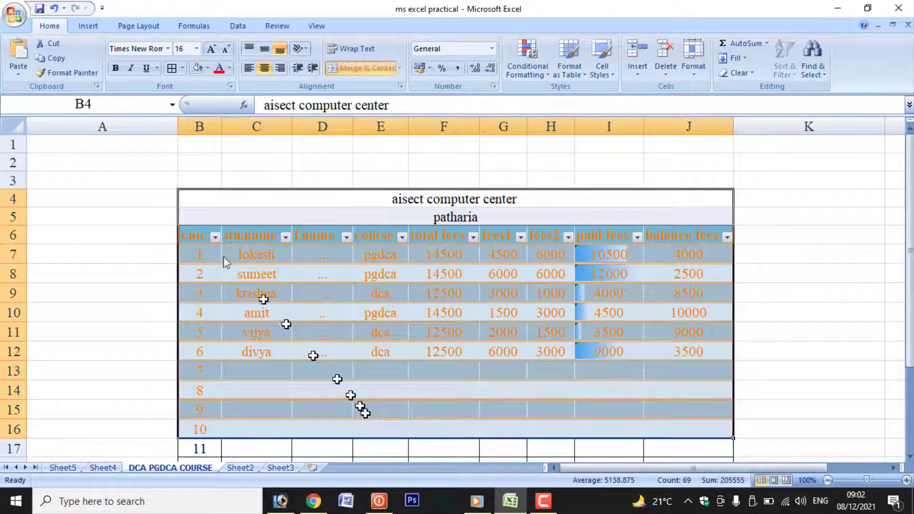
key("ctrl+c")
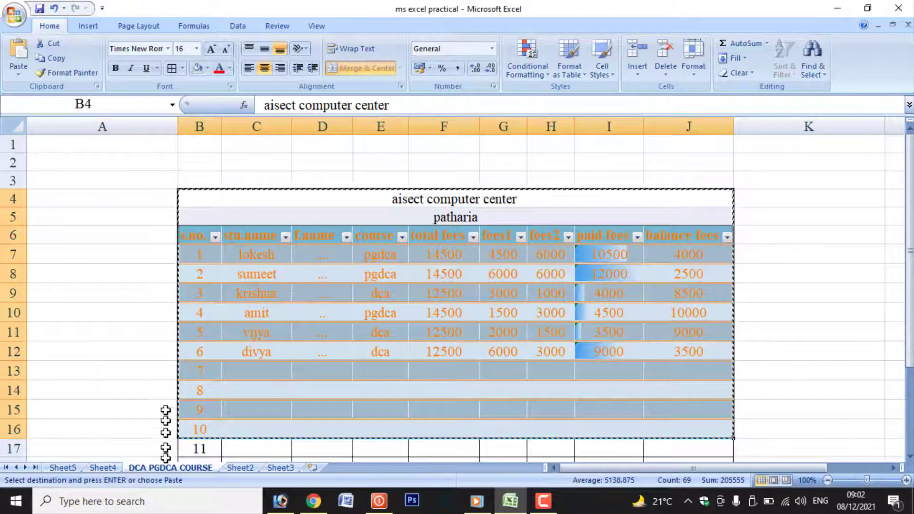
left_click(246, 469)
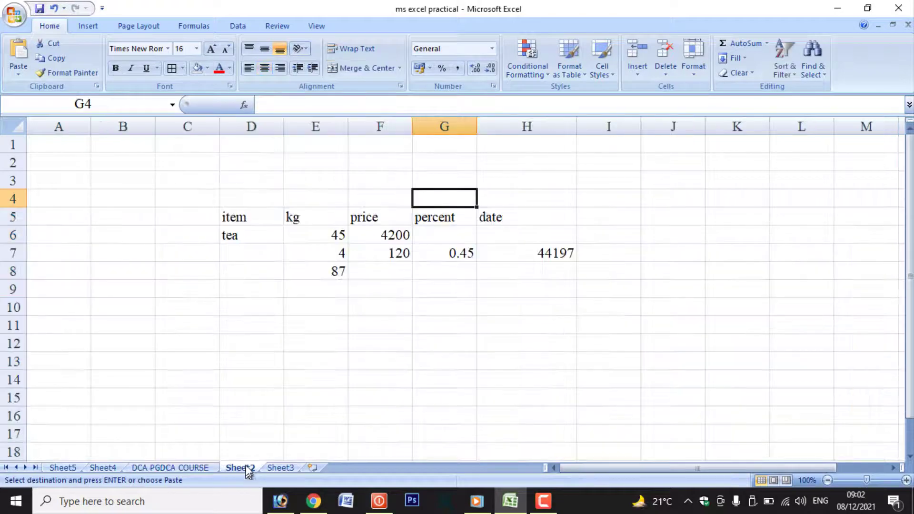
left_click(281, 468)
left_click(71, 181)
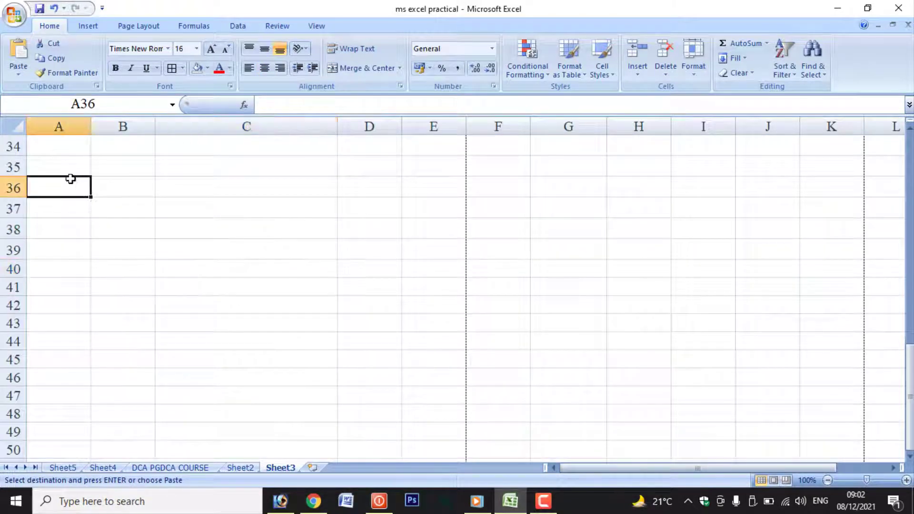
key("ctrl+v")
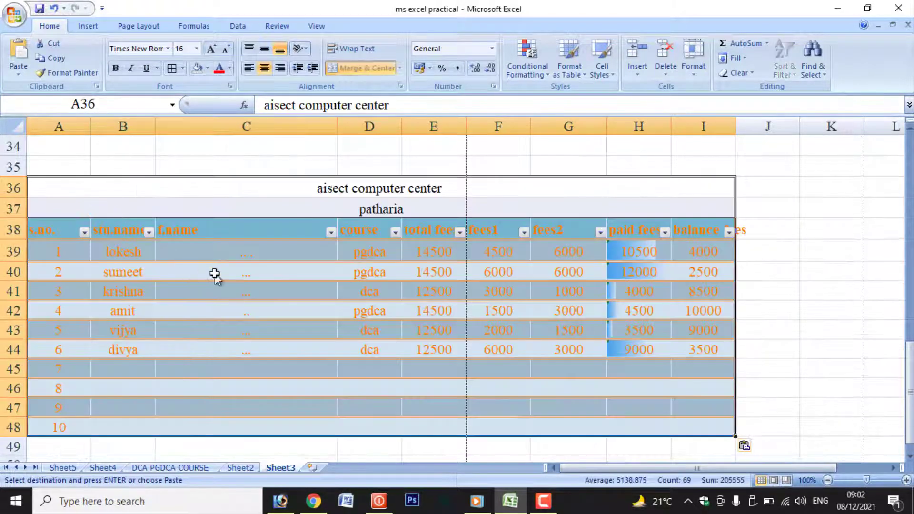
Return to the DCA PGDCA COURSE sheet, cancelling a stray entry in J3
left_click(168, 468)
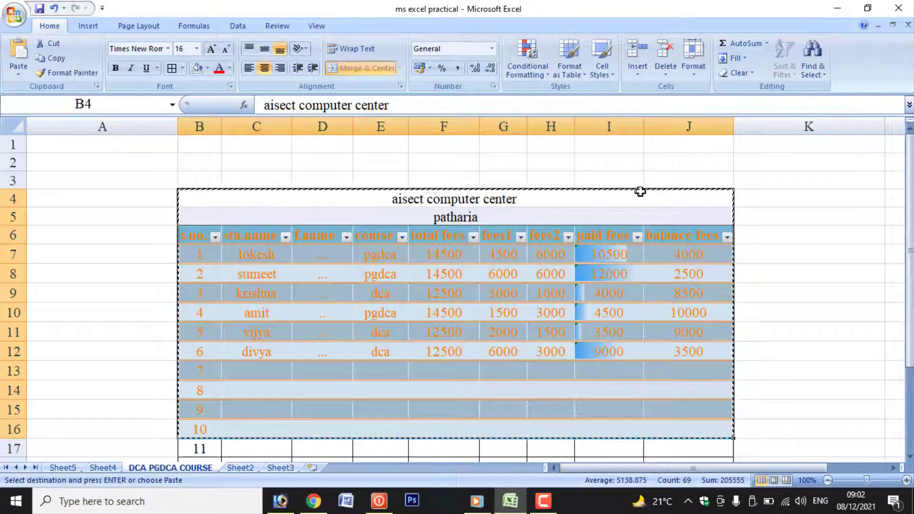
left_click(673, 177)
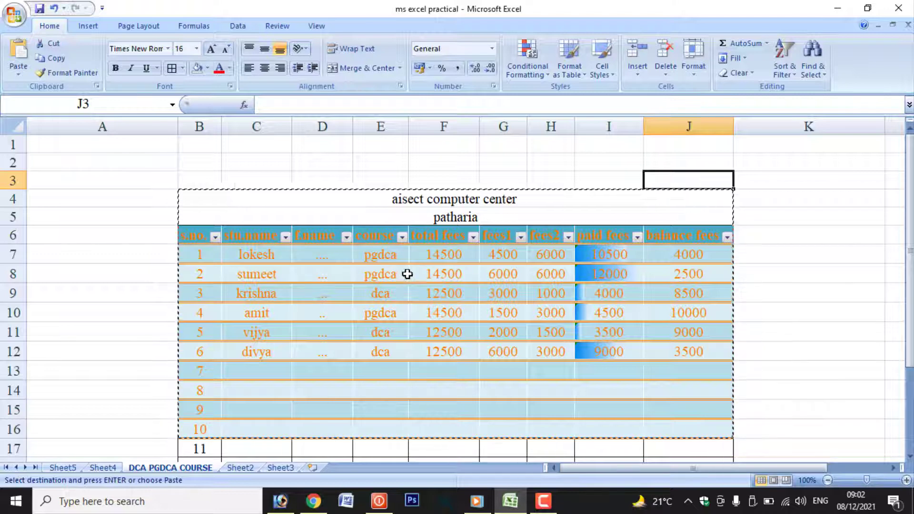
type("4")
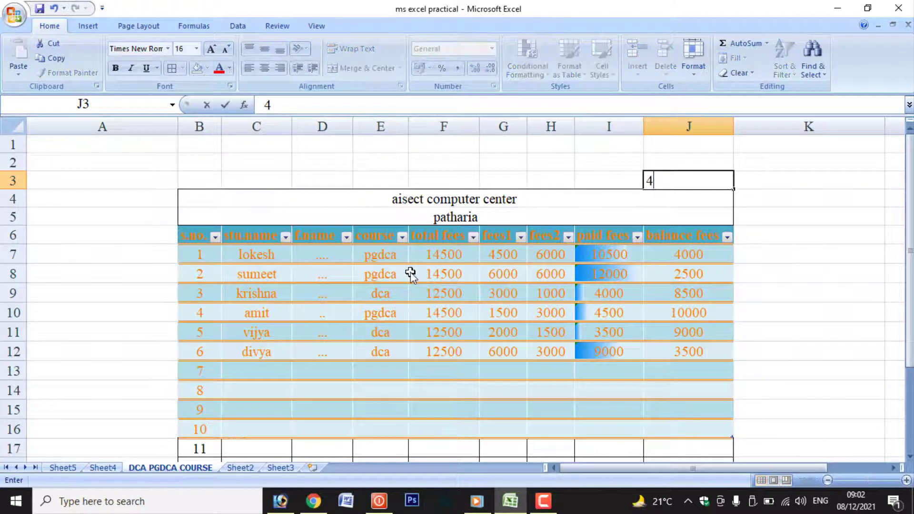
key("Escape")
Colour the DCA PGDCA COURSE sheet tab red using Format > Tab Color
left_click(800, 257)
key("alt+h")
key("o")
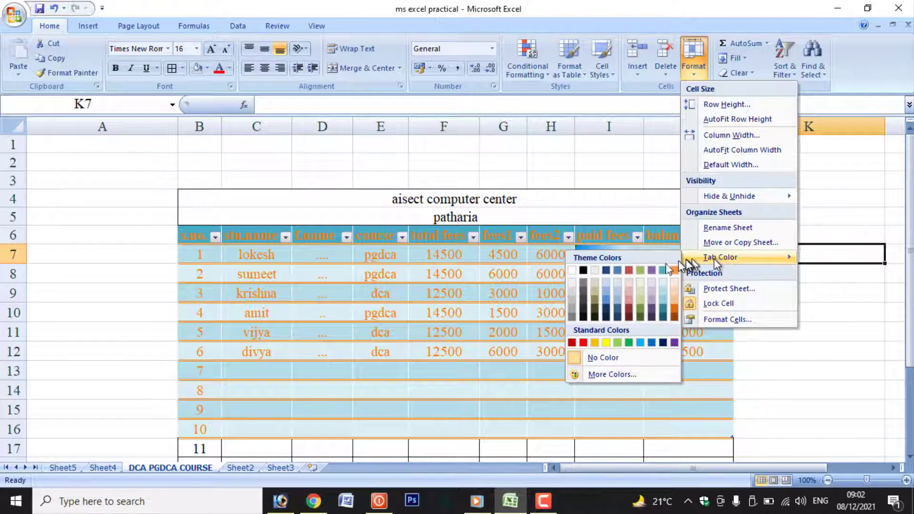
left_click(581, 341)
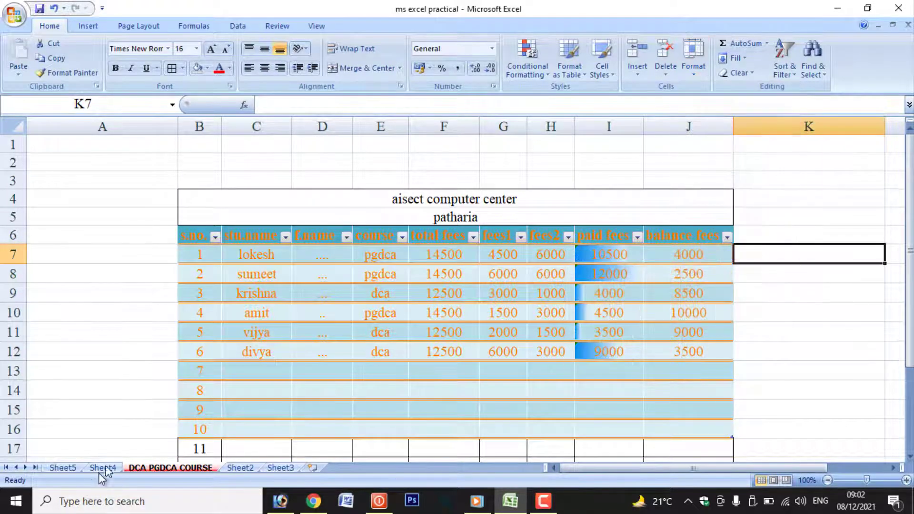
left_click(693, 70)
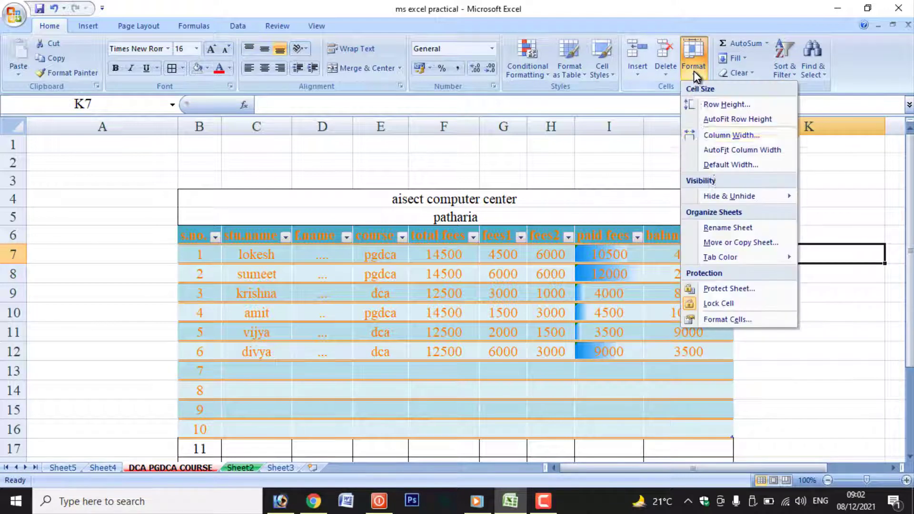
Protect the sheet with a password and check that editing J3 is refused
left_click(719, 289)
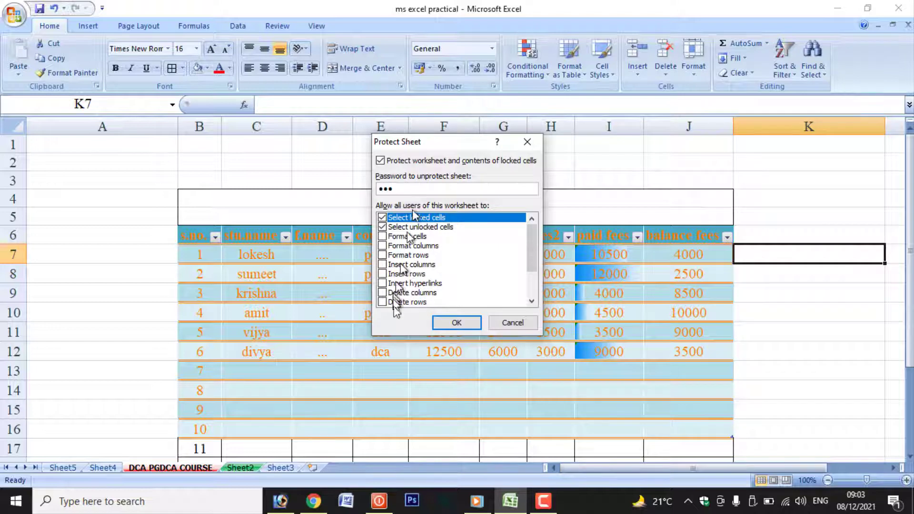
left_click(445, 323)
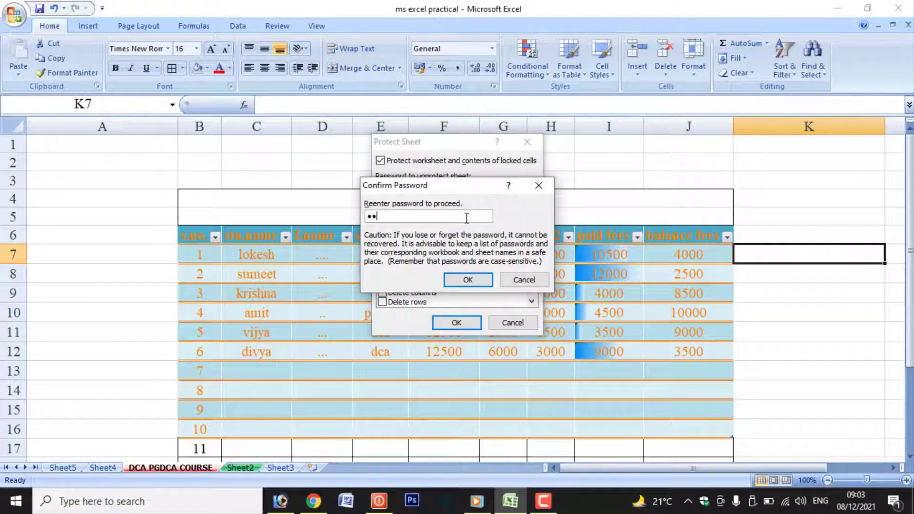
left_click(468, 279)
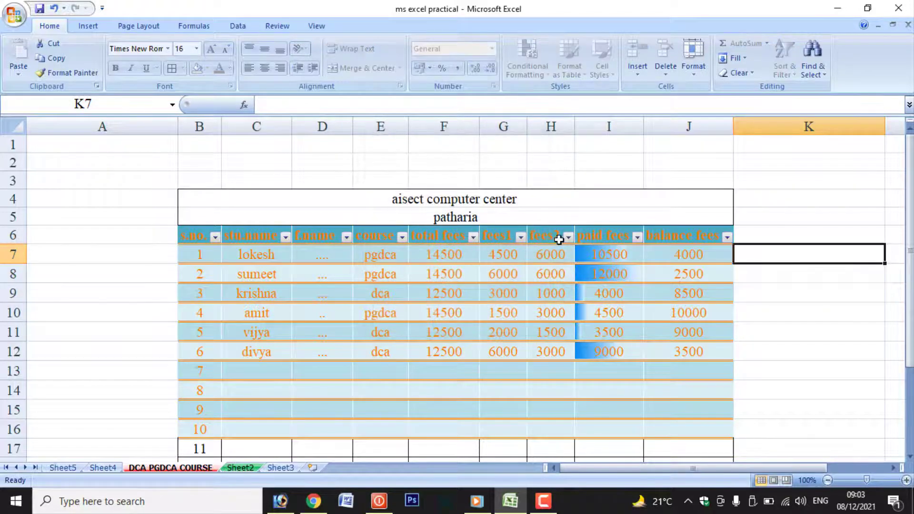
double_click(650, 181)
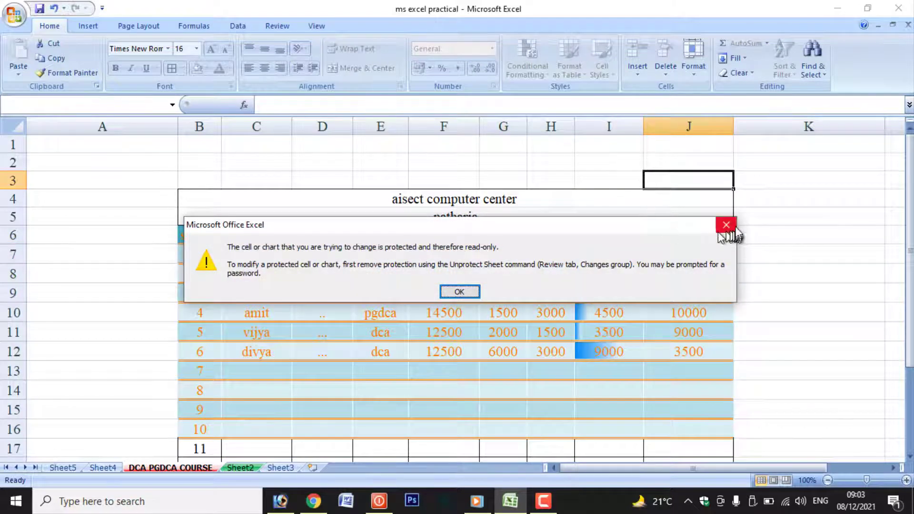
left_click(731, 226)
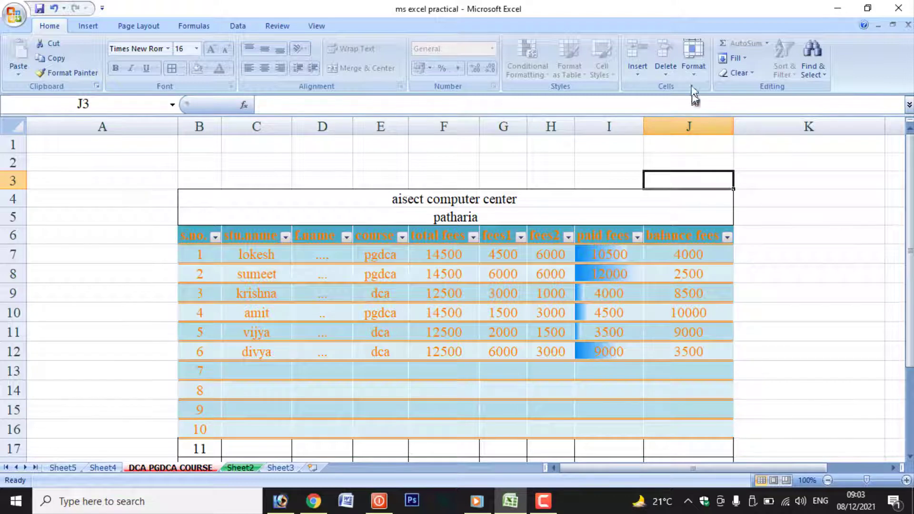
Remove the sheet protection by confirming the password
left_click(693, 75)
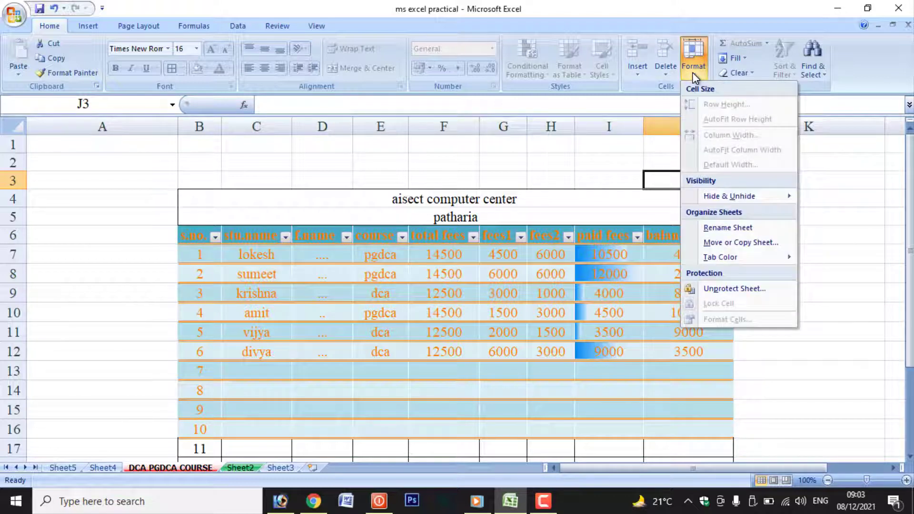
left_click(727, 289)
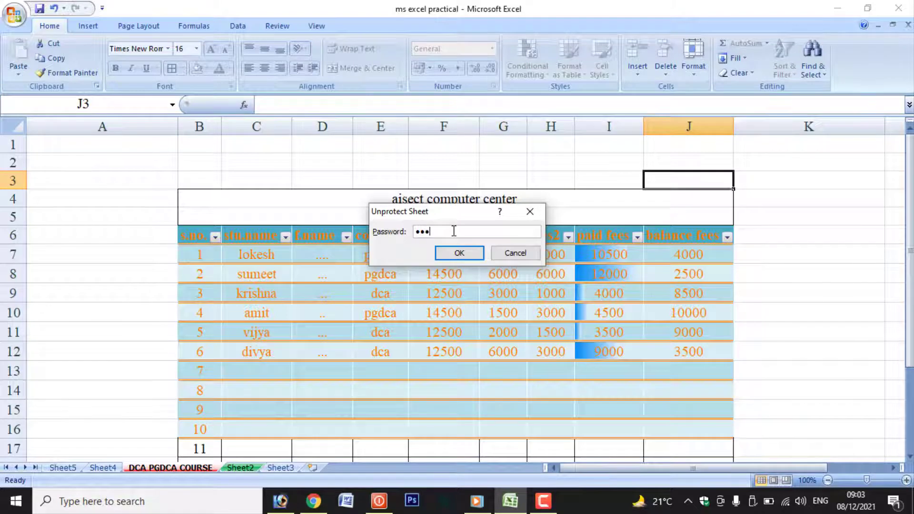
left_click(458, 251)
Enter the test text JH in K5, then delete it
left_click(816, 216)
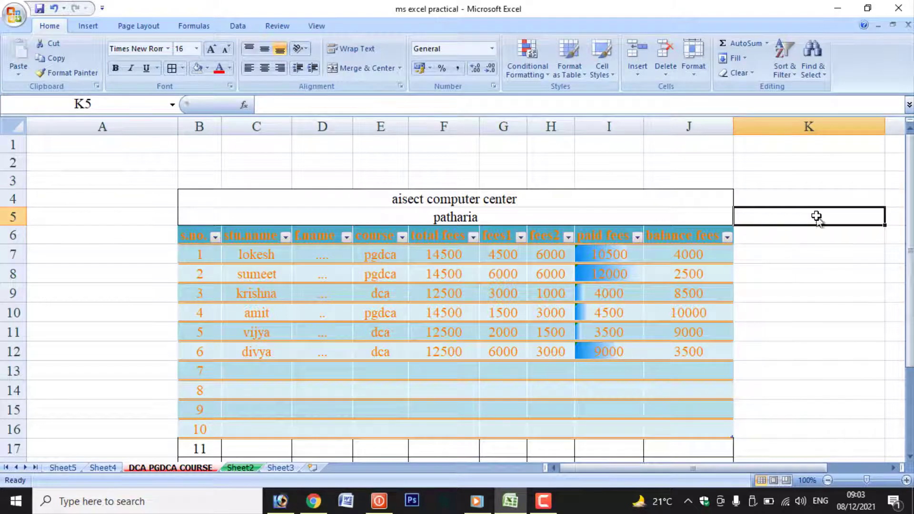
type("JHH")
key("ctrl+Return")
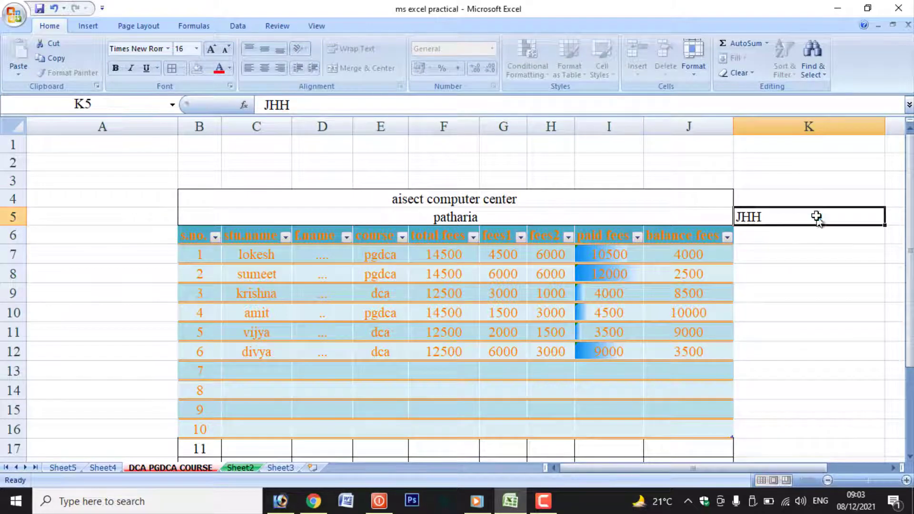
key("Delete")
Enter 454, 45, 45 and 45 into C28:C31
left_click(894, 273)
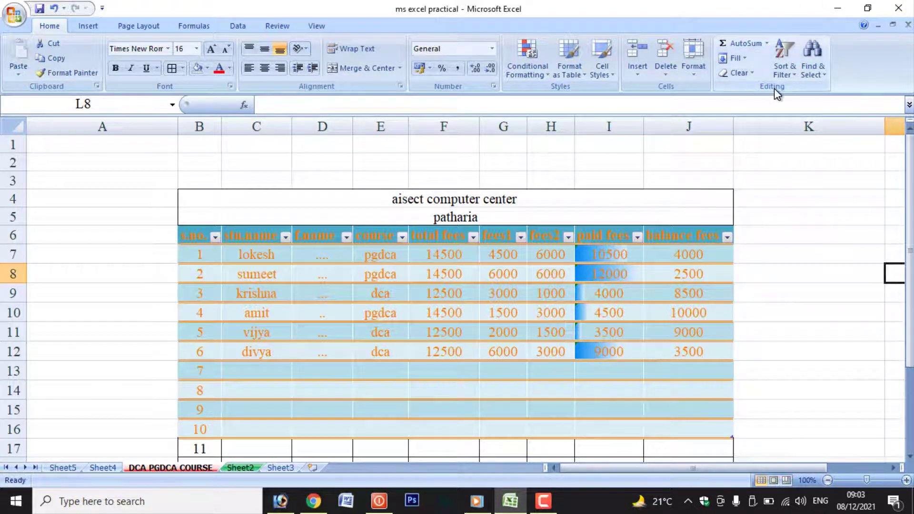
left_click(767, 44)
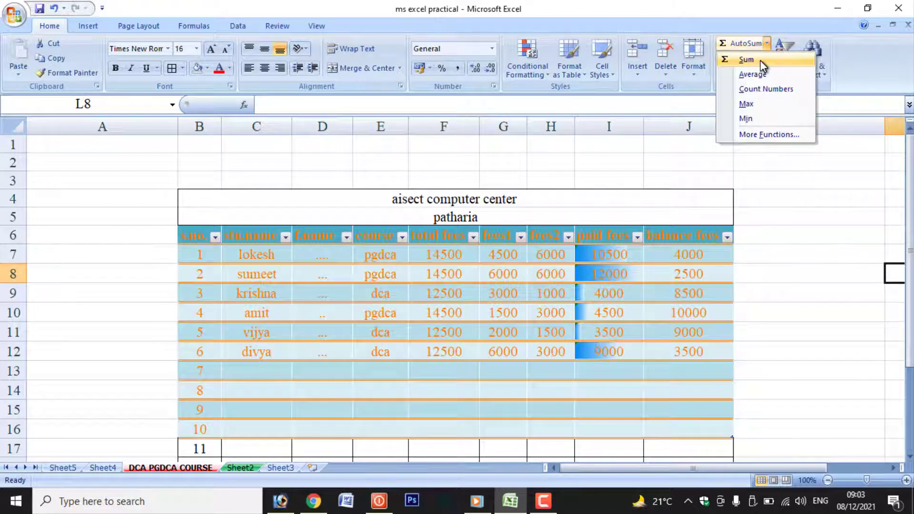
left_click(771, 300)
scroll(305, 238, "down", 7)
left_click(265, 255)
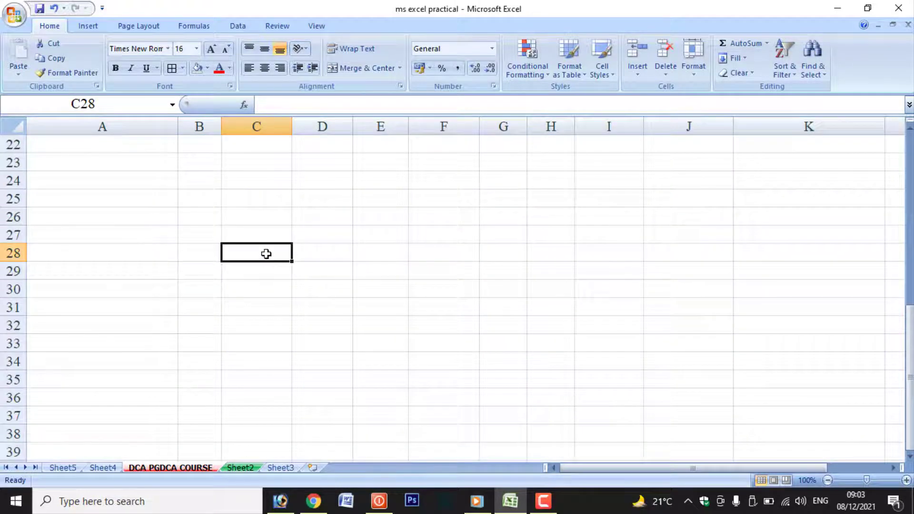
type("454 45 45 45")
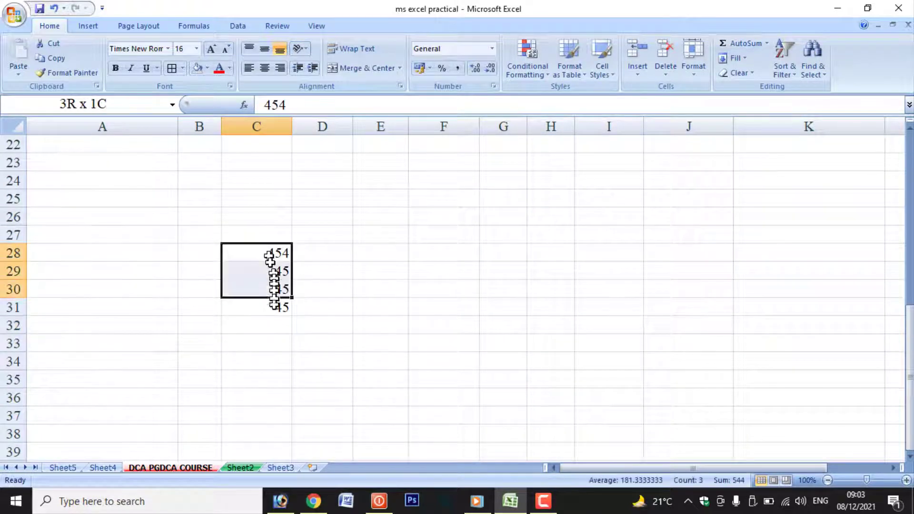
Add the AutoSum total in C32 and the maximum in C33
left_click_drag(268, 254, 275, 327)
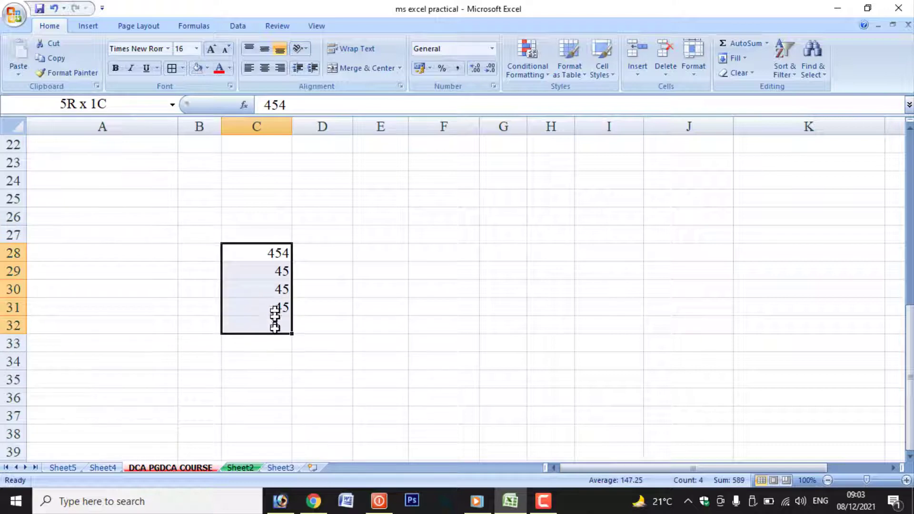
left_click(767, 43)
left_click(761, 60)
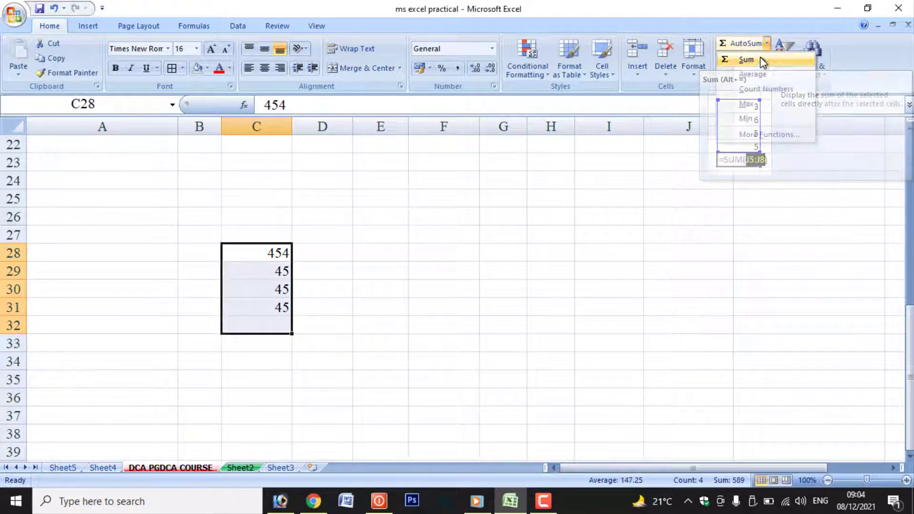
left_click(274, 326)
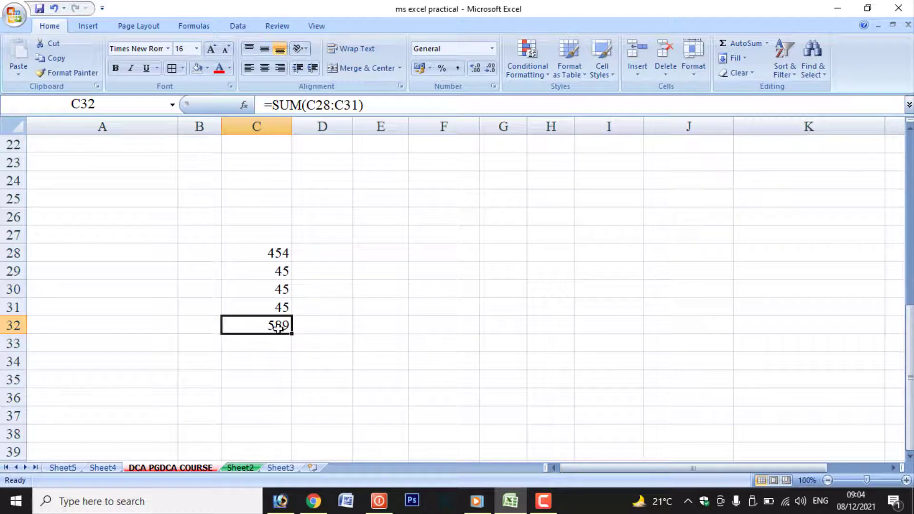
left_click_drag(265, 254, 265, 343)
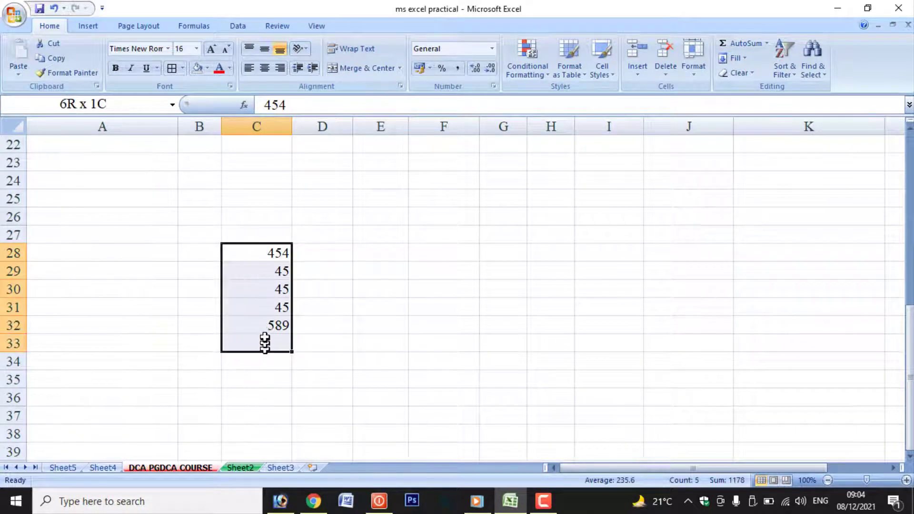
left_click(766, 43)
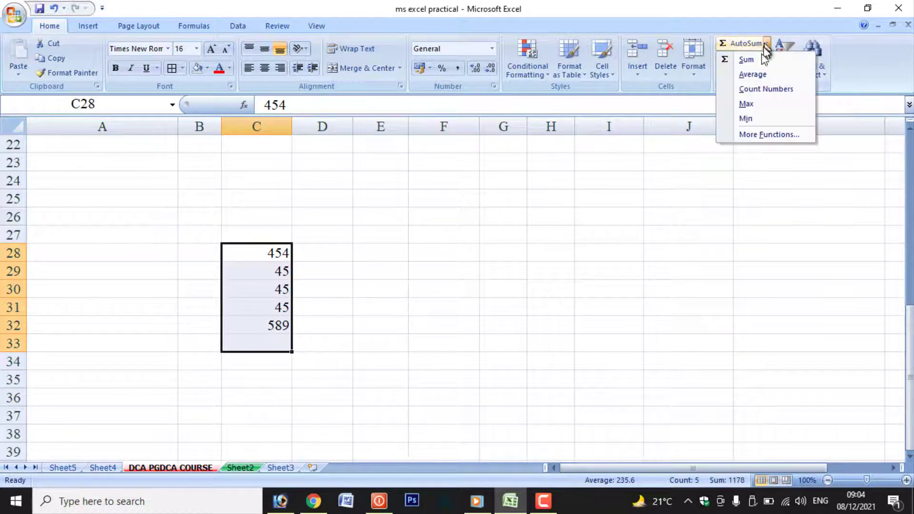
left_click(746, 104)
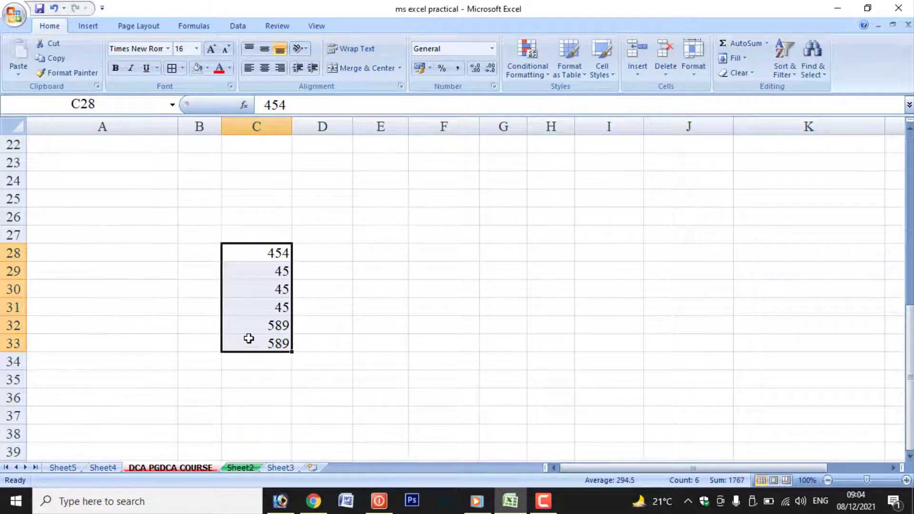
Add the minimum, average and count of numbers in C34, C35 and C36
left_click_drag(270, 265, 261, 360)
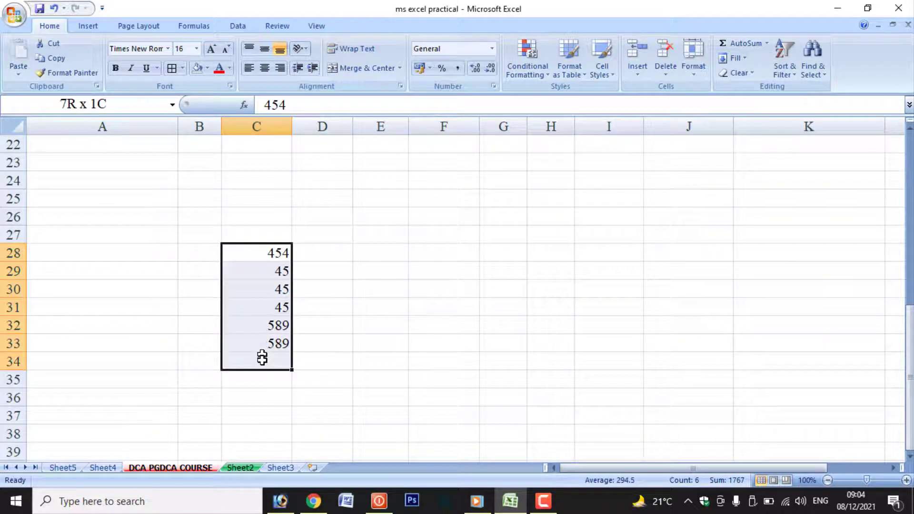
left_click(767, 43)
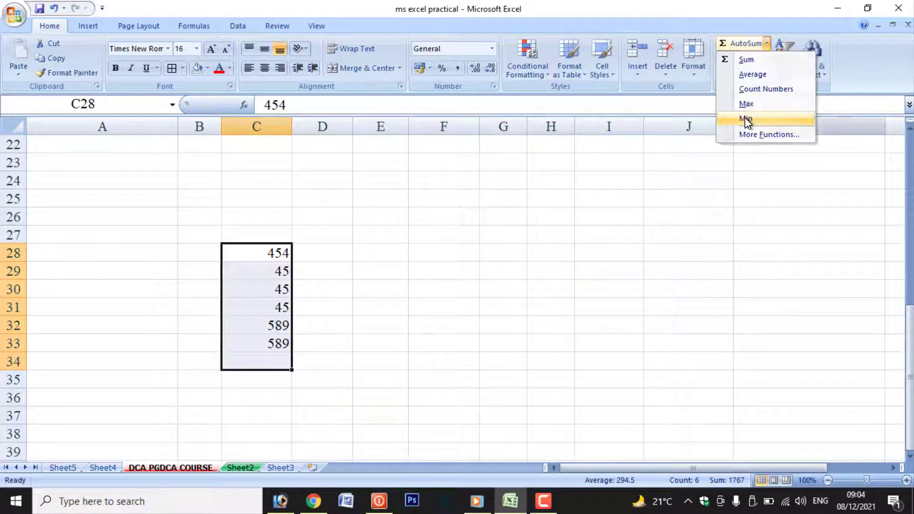
left_click(747, 119)
left_click(766, 44)
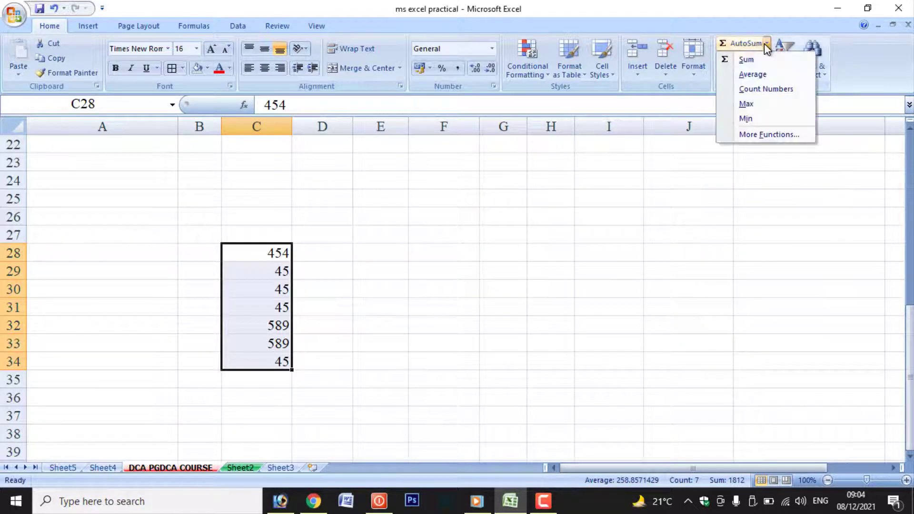
left_click(757, 75)
left_click(767, 43)
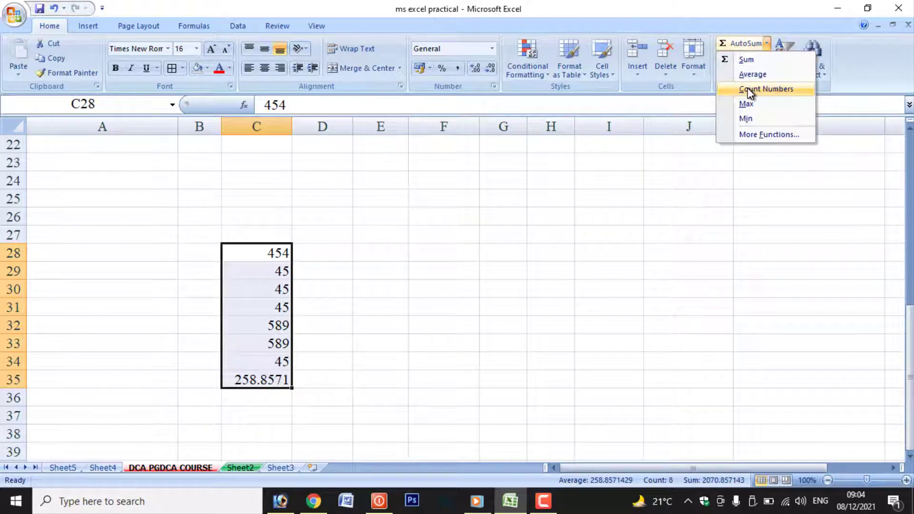
left_click(750, 90)
left_click_drag(257, 252, 439, 257)
Copy 454 from C28 across D28:J28 with Fill Right
left_click(452, 328)
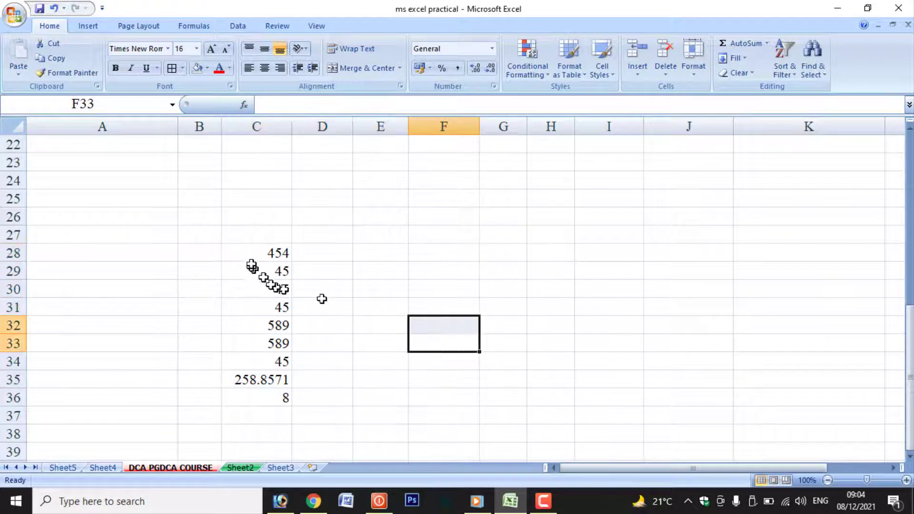
left_click(267, 253)
left_click(746, 58)
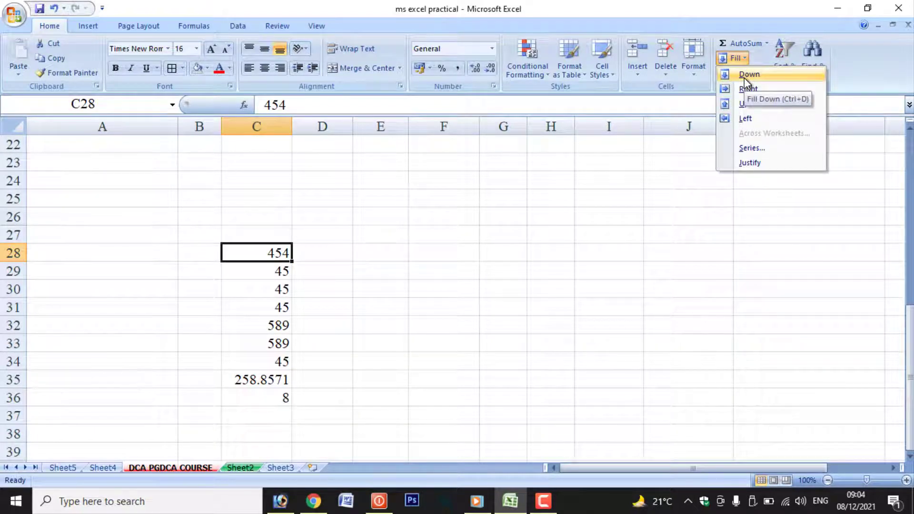
left_click(248, 248)
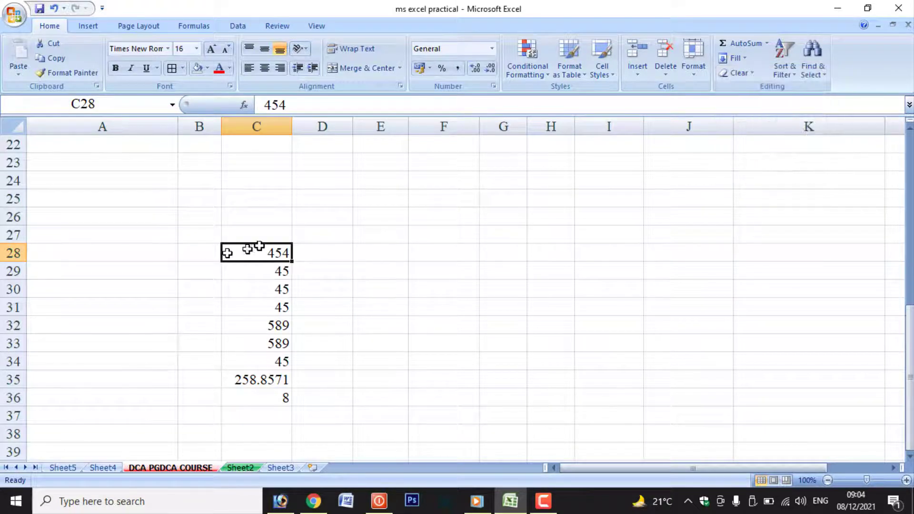
left_click_drag(247, 249, 686, 250)
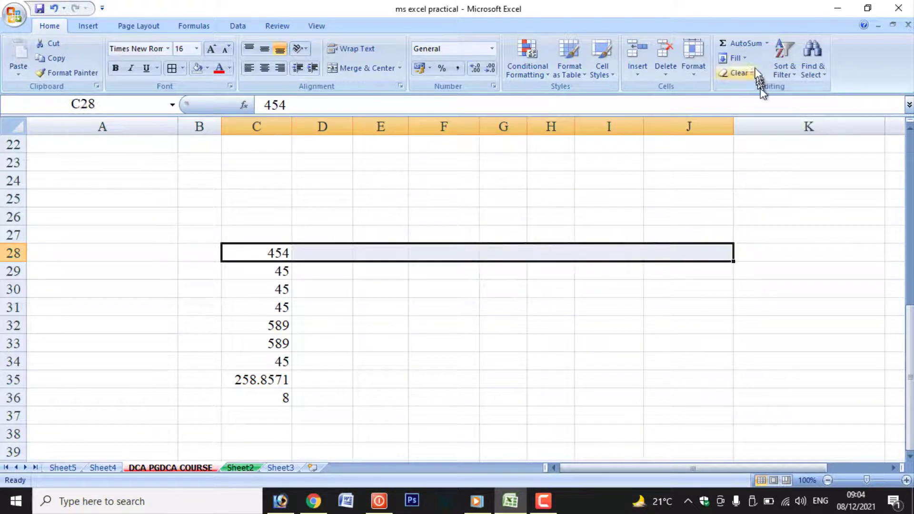
left_click(742, 58)
left_click(741, 93)
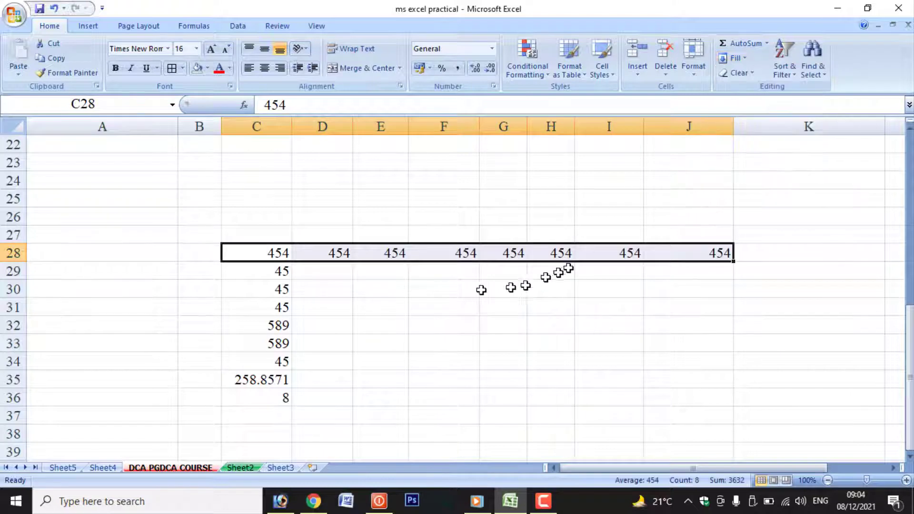
left_click(417, 289)
Copy 454 up into C24:C27 with Fill Up
left_click_drag(268, 253, 272, 181)
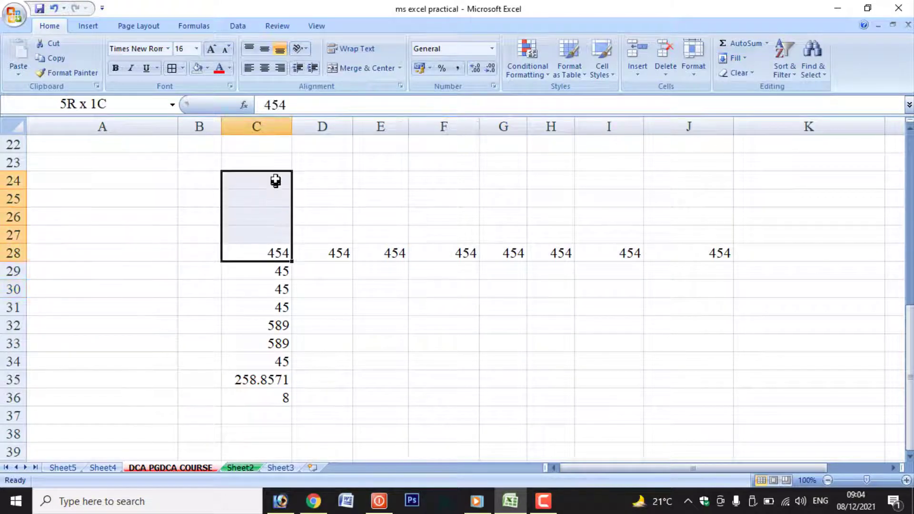
left_click(746, 59)
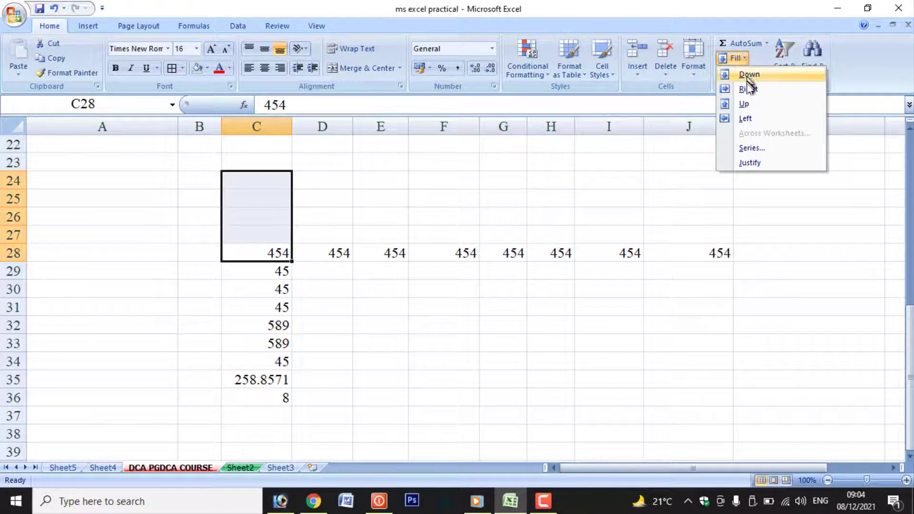
left_click(744, 104)
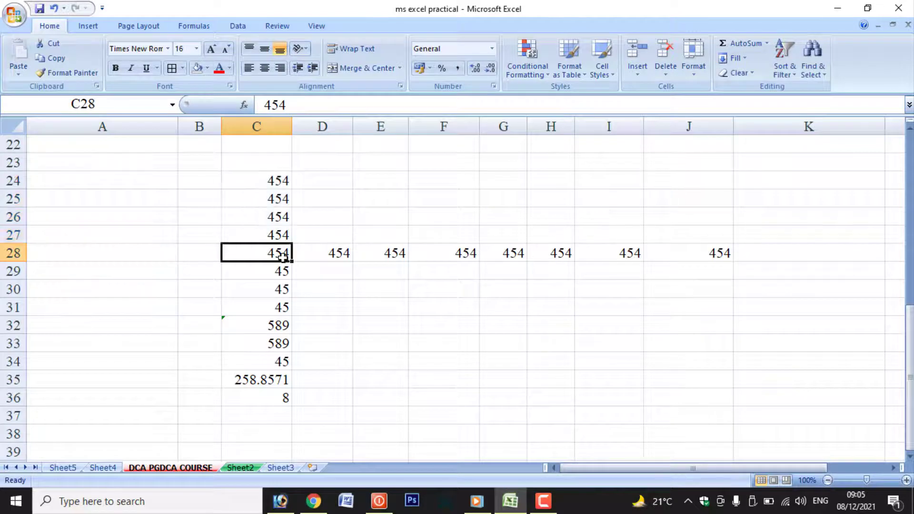
left_click(391, 259)
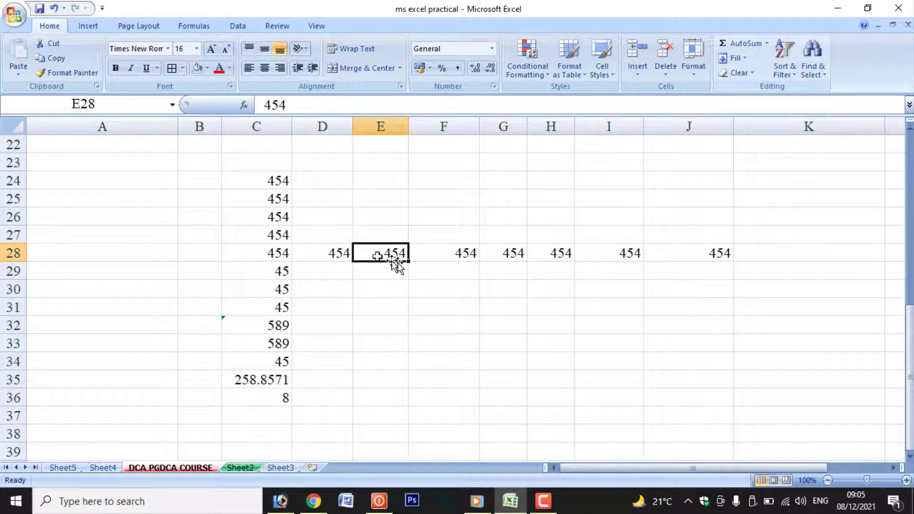
Give D27:J28 a yellow fill and red font colour
left_click_drag(328, 238, 652, 253)
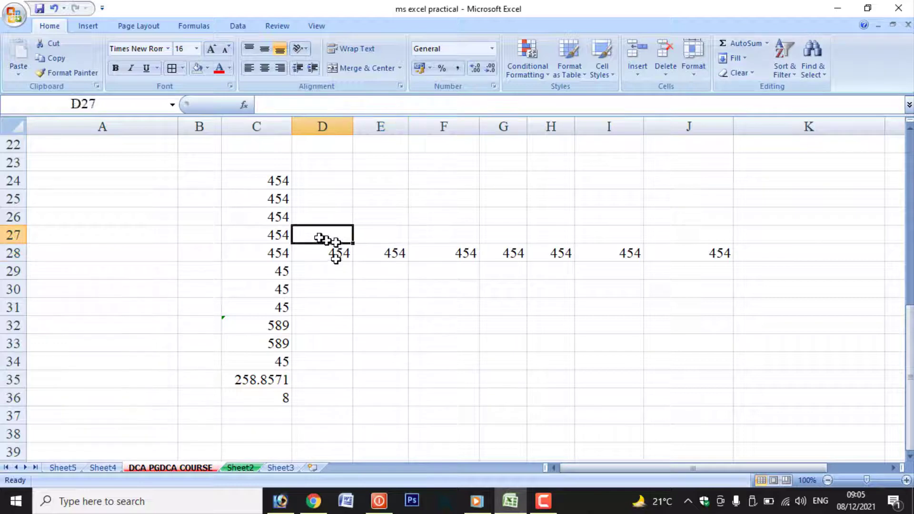
left_click(207, 68)
left_click(230, 169)
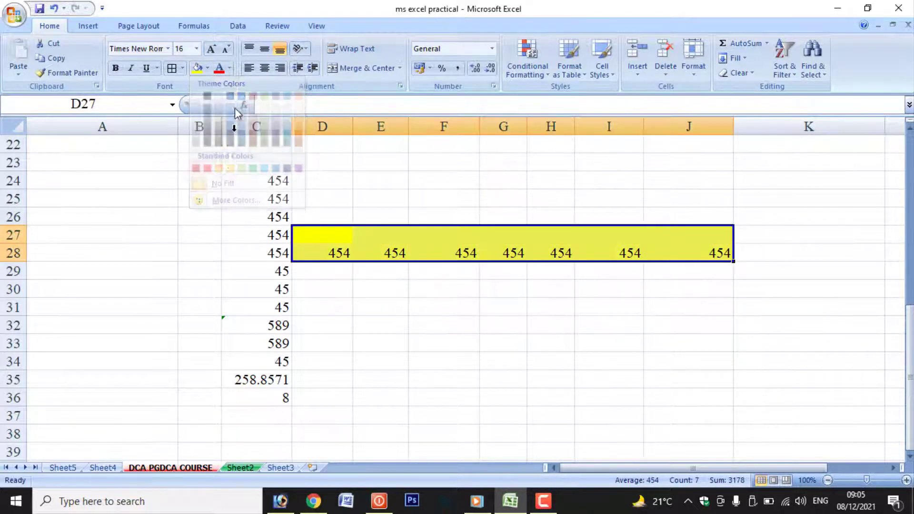
left_click(219, 68)
left_click(431, 353)
Clear everything from D27:J29, then undo to restore it
left_click_drag(321, 233, 686, 269)
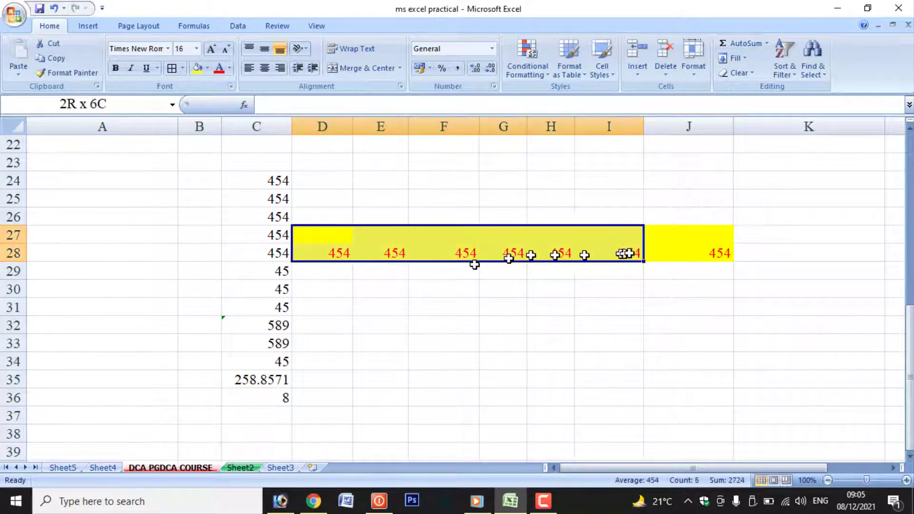
left_click(747, 75)
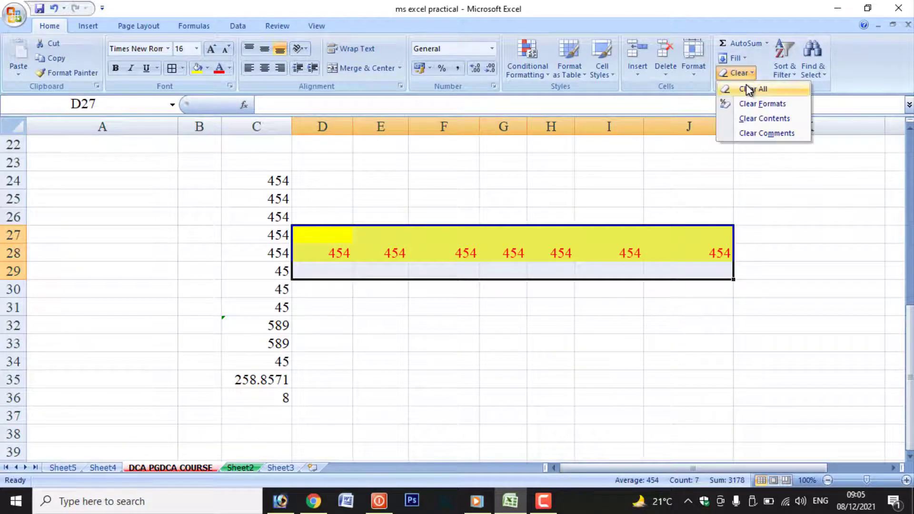
left_click(747, 89)
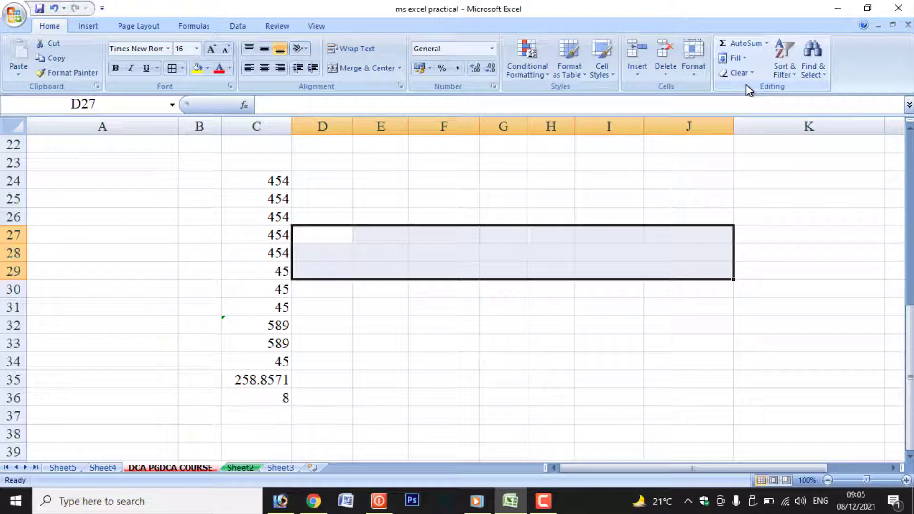
key("ctrl+z")
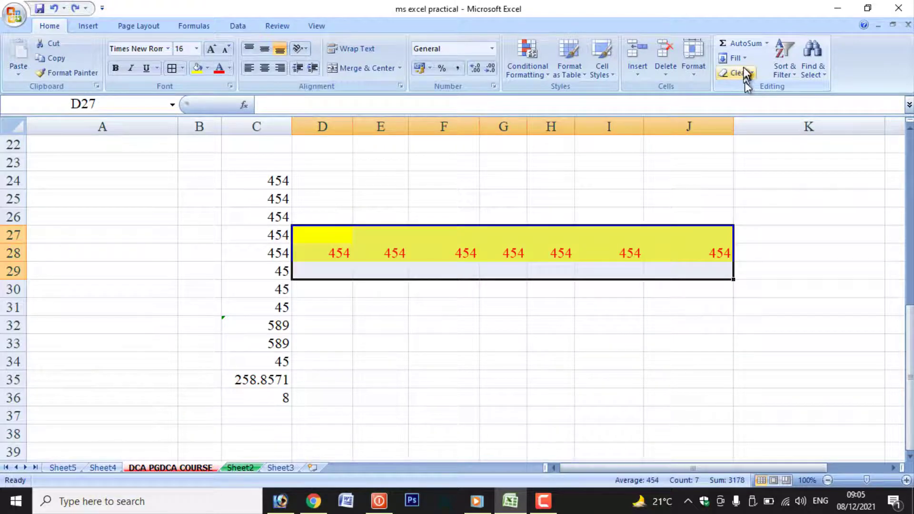
Clear only the formats, then only the contents, of the 454 block, undoing each
left_click(743, 74)
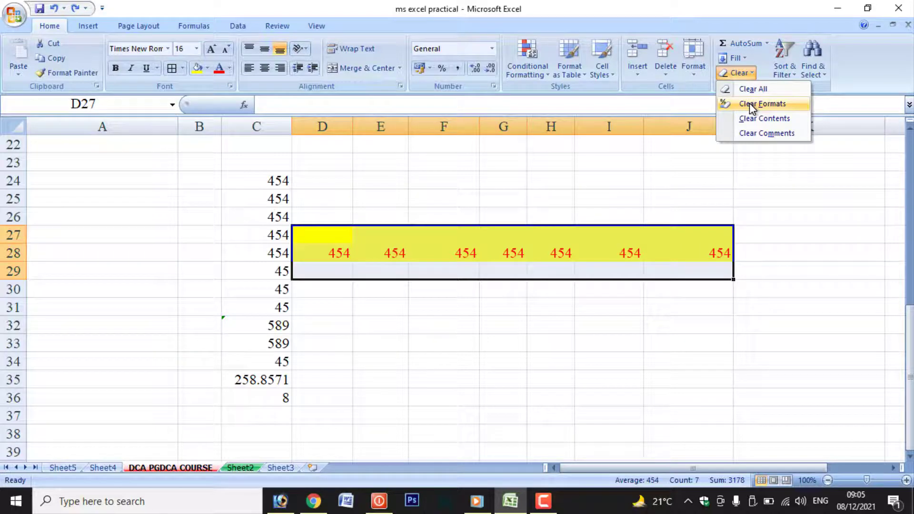
left_click(749, 103)
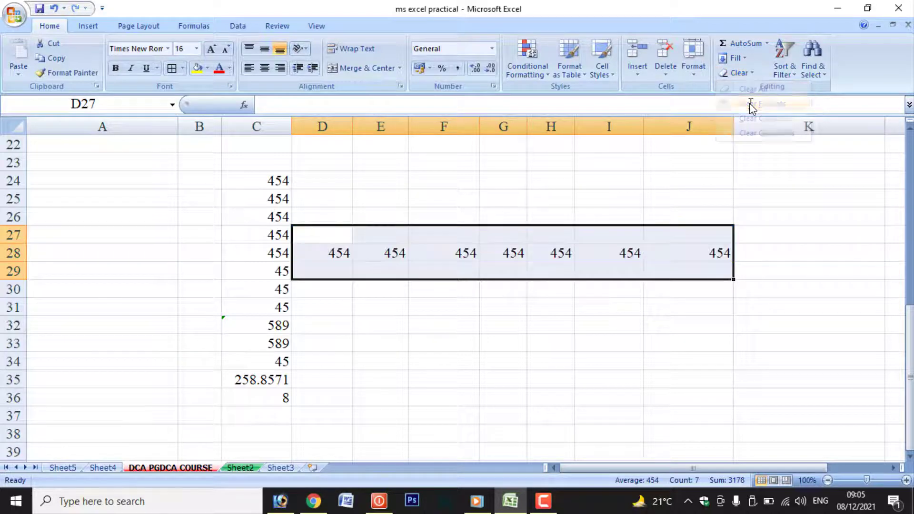
key("ctrl+z")
left_click(753, 75)
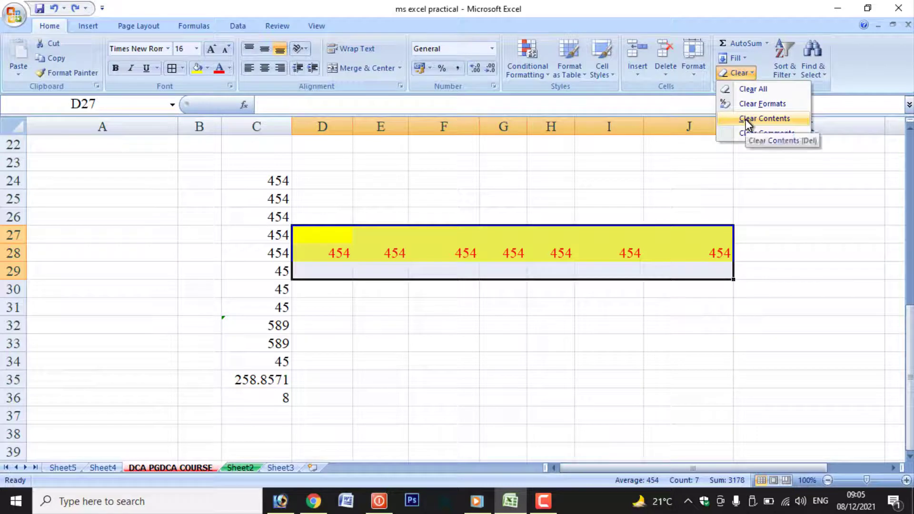
left_click(745, 119)
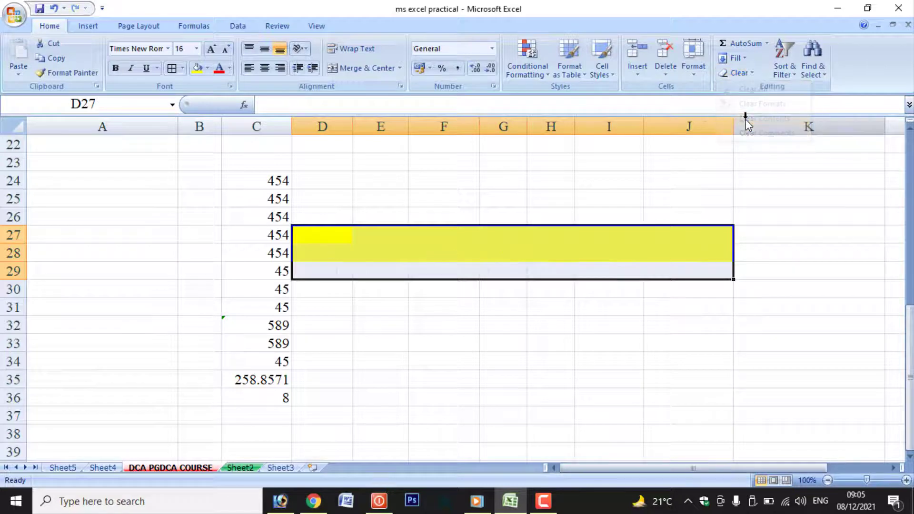
key("ctrl+z")
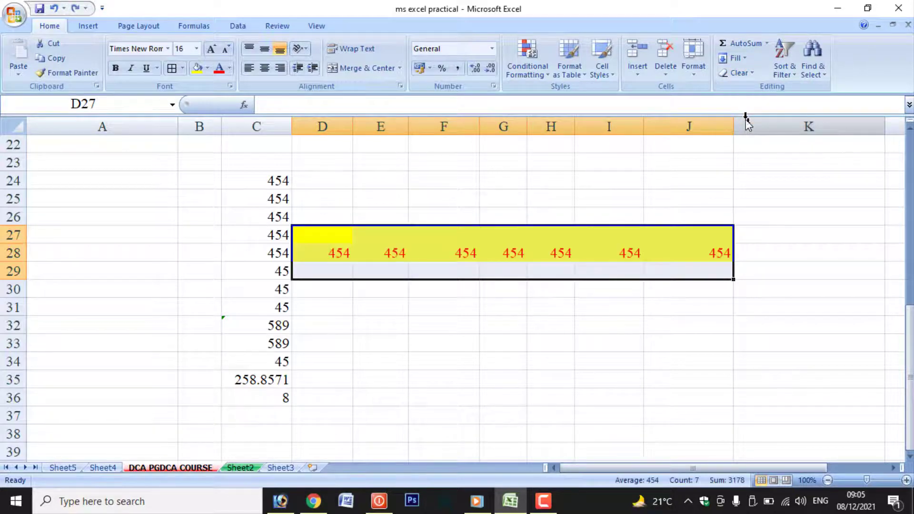
Select the student rows C7:J12 and sort them by name A to Z
left_click(739, 73)
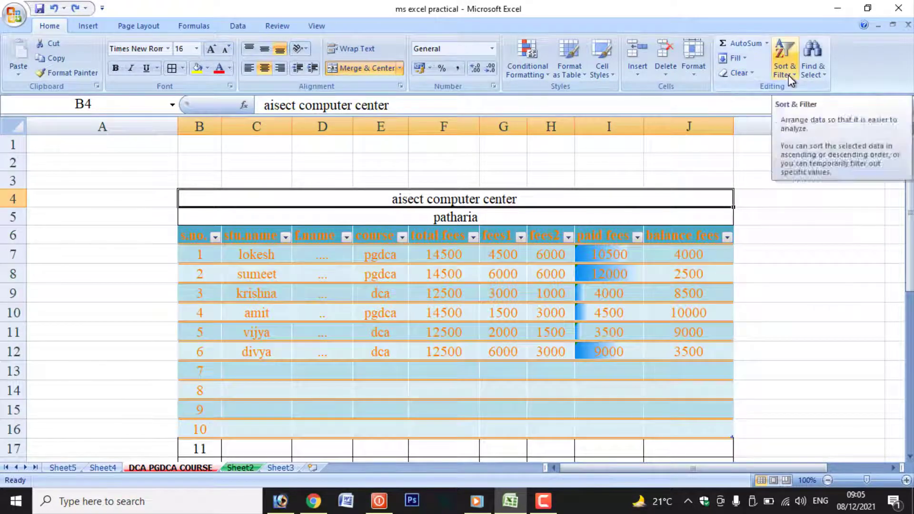
left_click(789, 75)
left_click(788, 75)
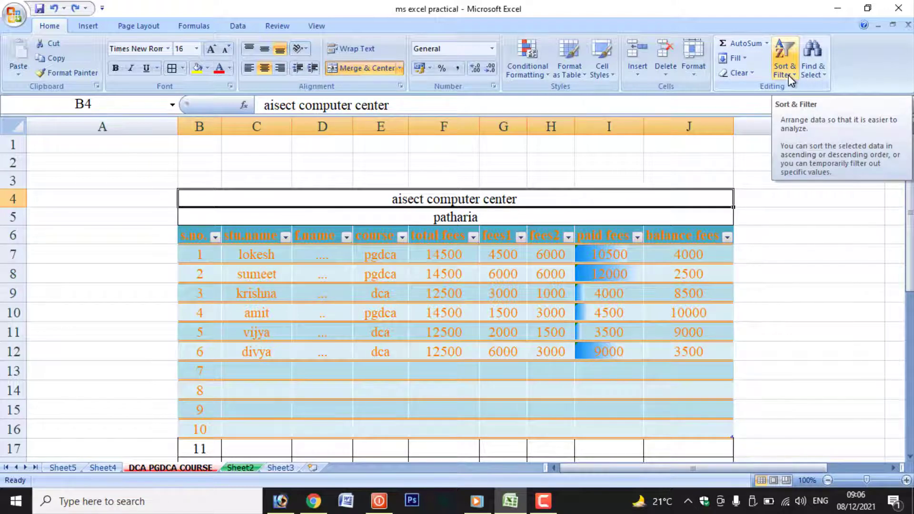
left_click(789, 75)
left_click(789, 76)
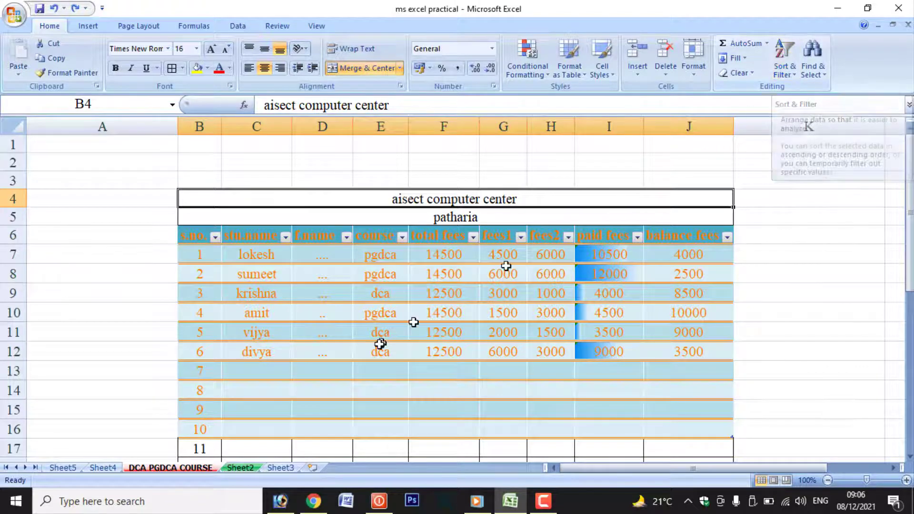
left_click(380, 313)
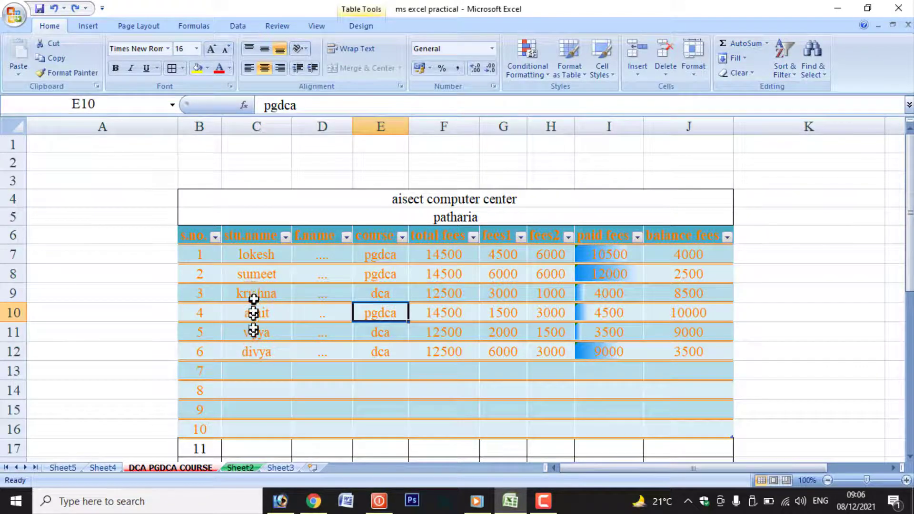
left_click_drag(248, 261, 667, 350)
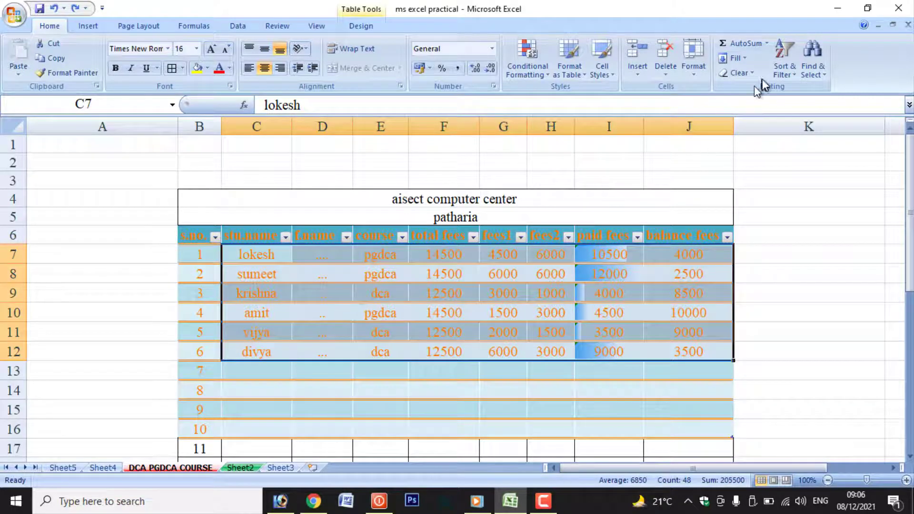
left_click(785, 74)
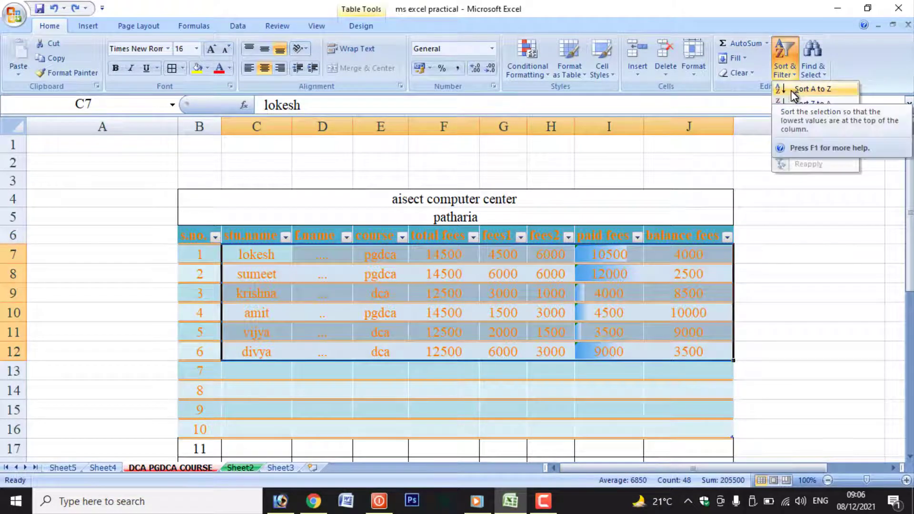
left_click(791, 90)
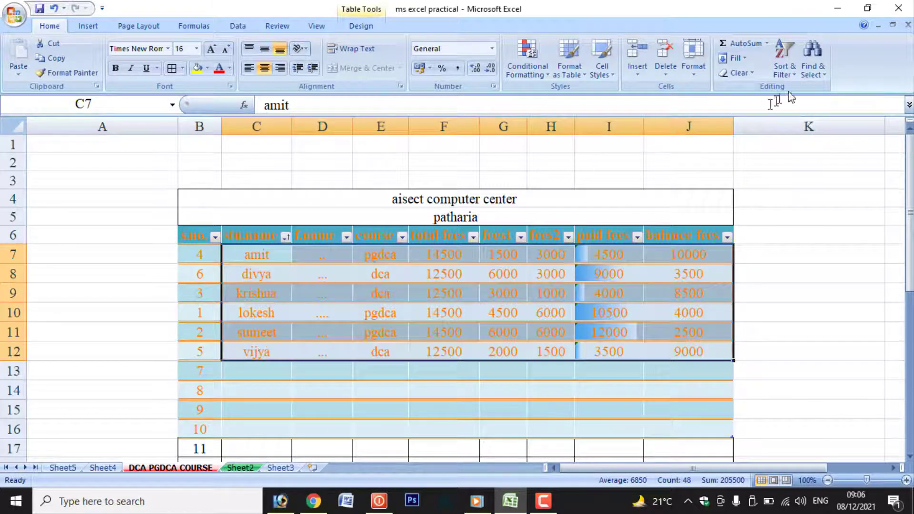
Sort the rows Z to A, then back to A to Z, and reselect the names
left_click(785, 71)
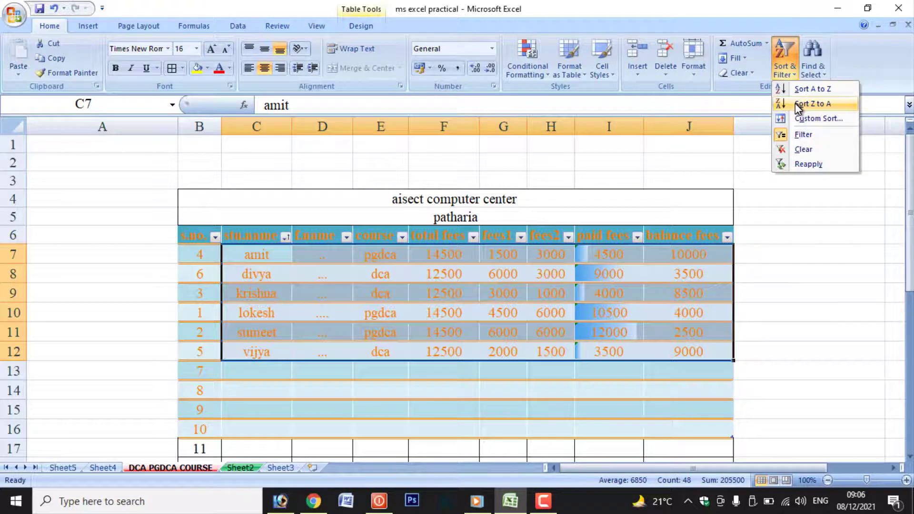
left_click(795, 103)
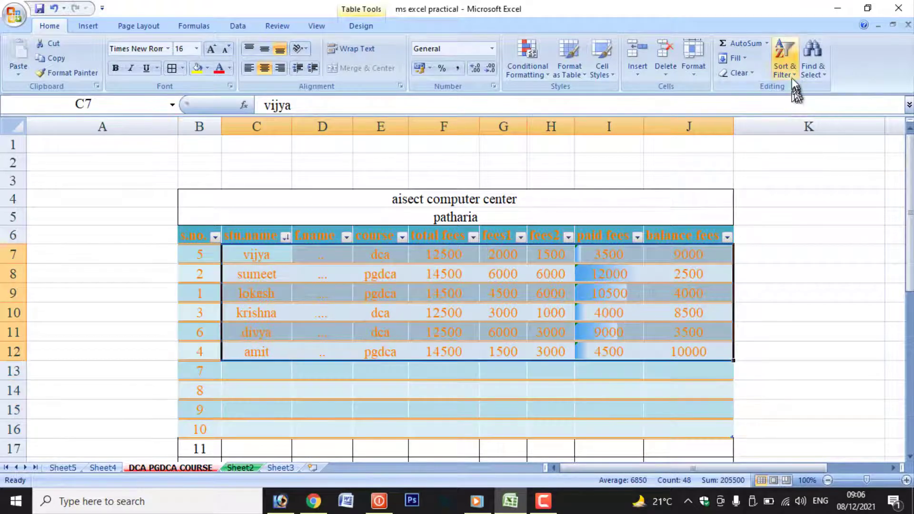
left_click(785, 71)
left_click(809, 88)
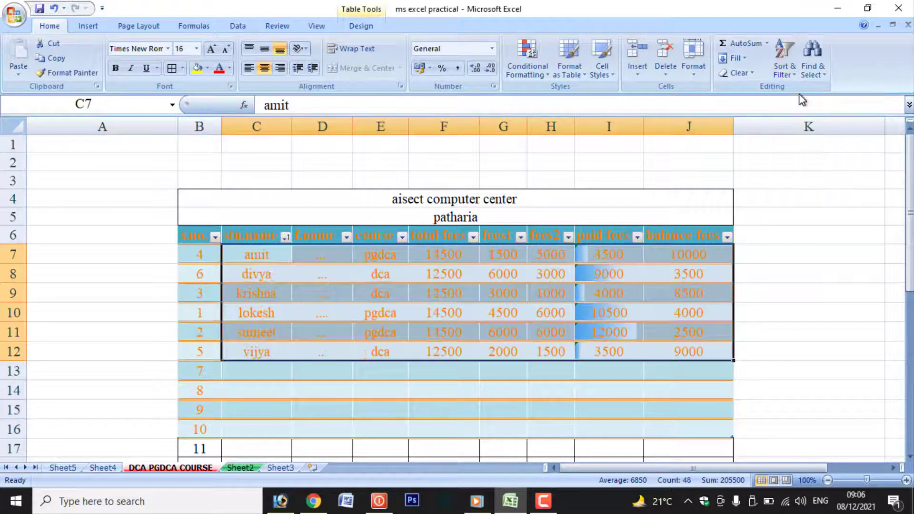
left_click(245, 276)
left_click(258, 253)
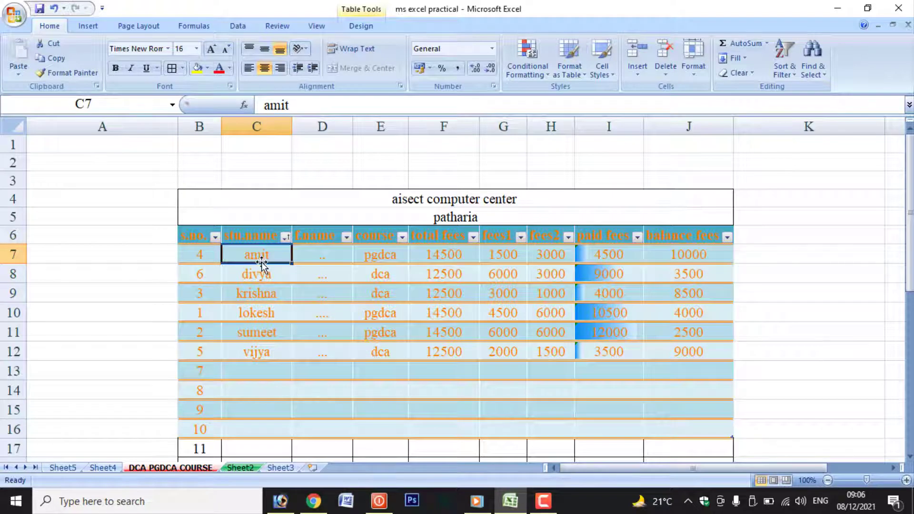
left_click(433, 256)
mouse_move(265, 257)
left_mouse_down()
mouse_move(264, 323)
mouse_move(671, 368)
left_mouse_up()
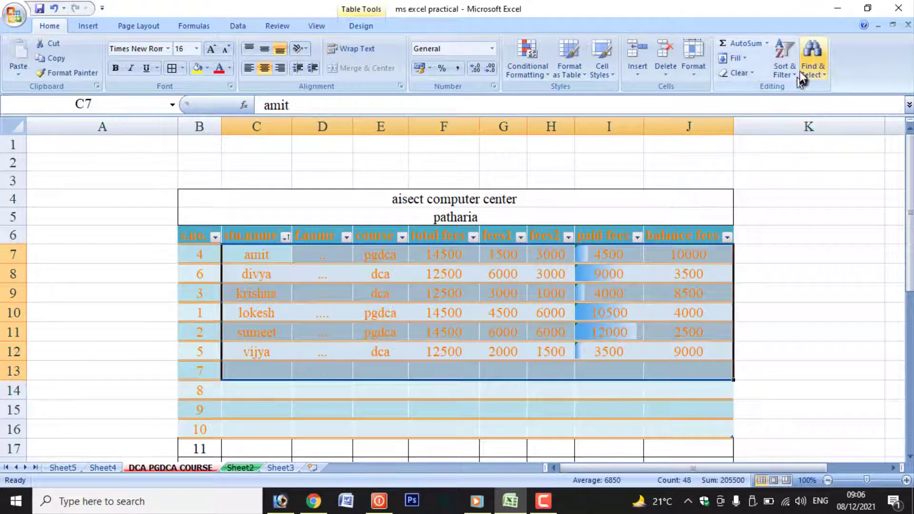
left_click(785, 67)
left_click(811, 117)
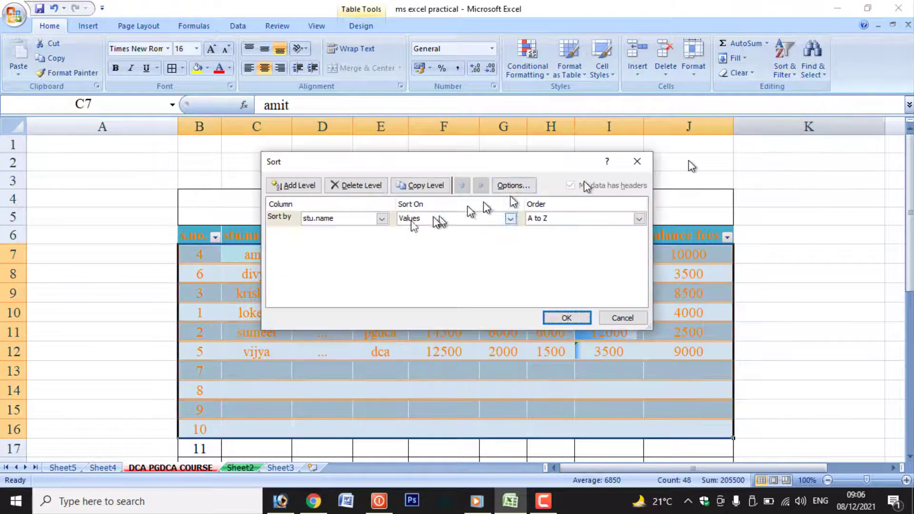
left_click(382, 219)
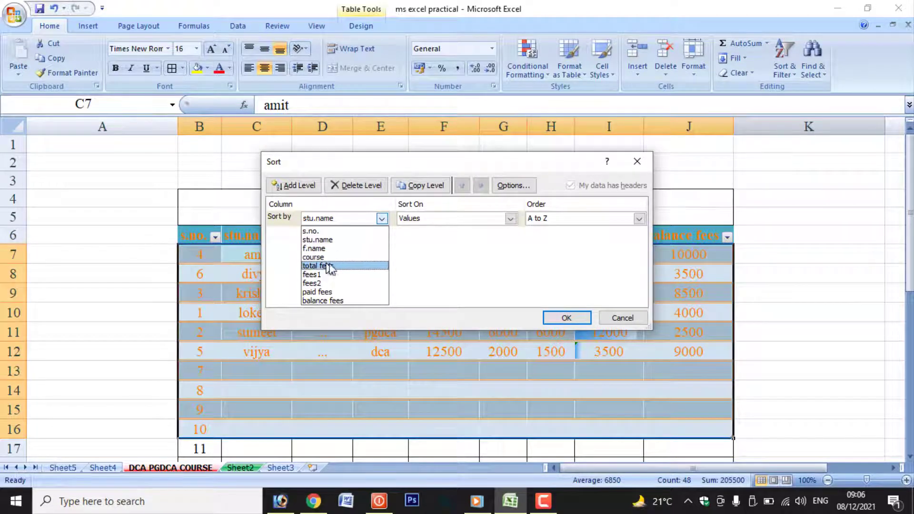
left_click(330, 240)
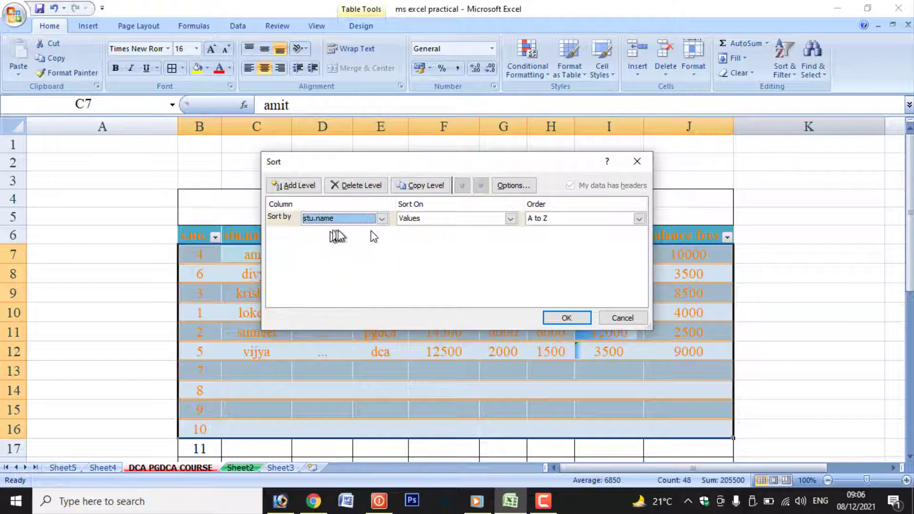
left_click(580, 317)
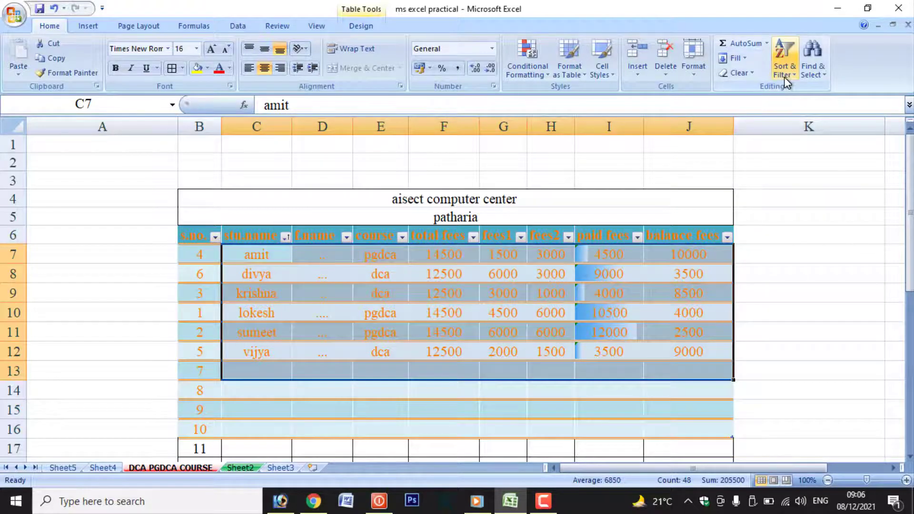
left_click(331, 296)
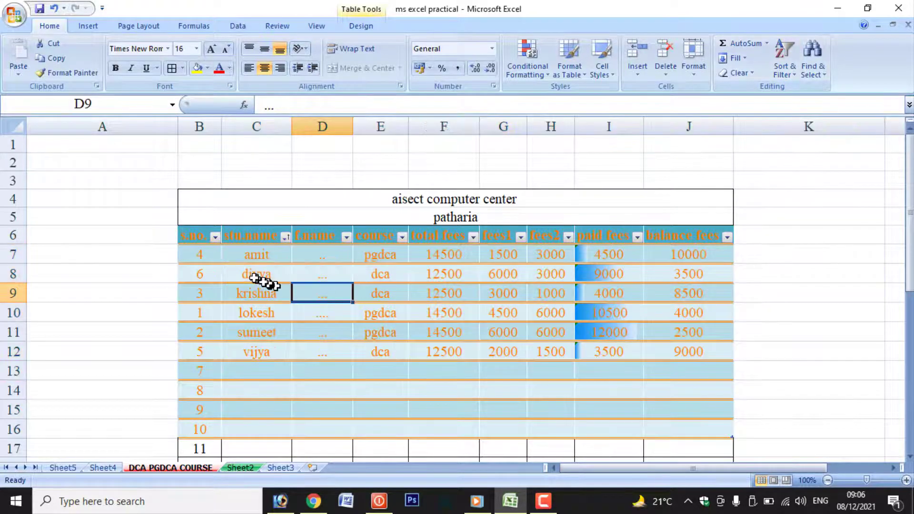
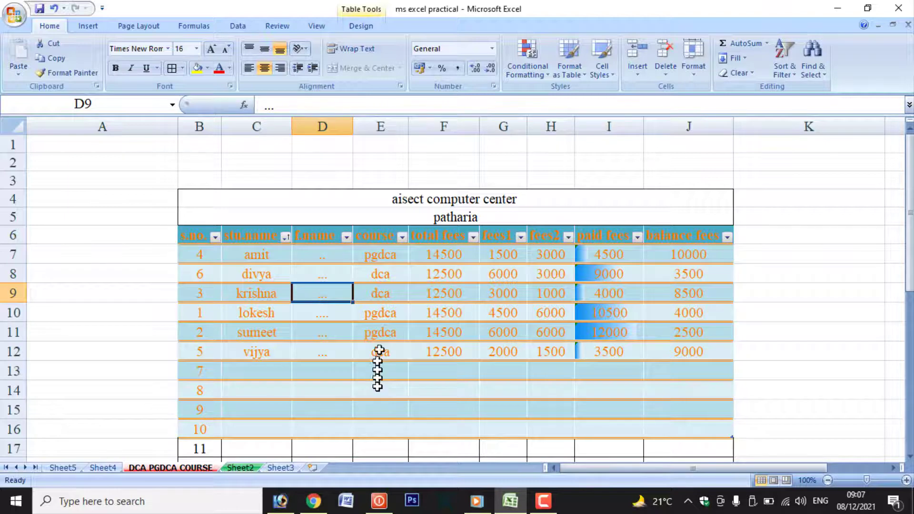
Filter the course column so only the dca student rows are shown
left_click(402, 237)
mouse_move(296, 327)
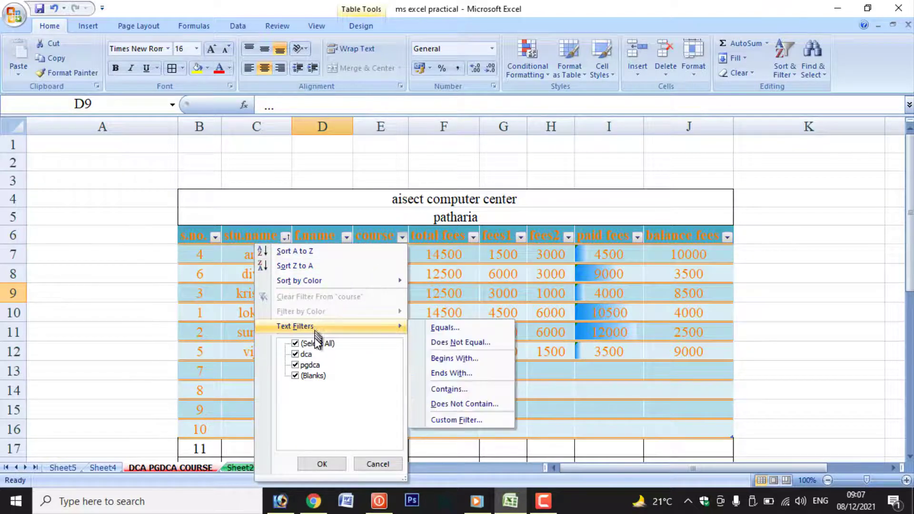
left_click(316, 345)
left_click(295, 354)
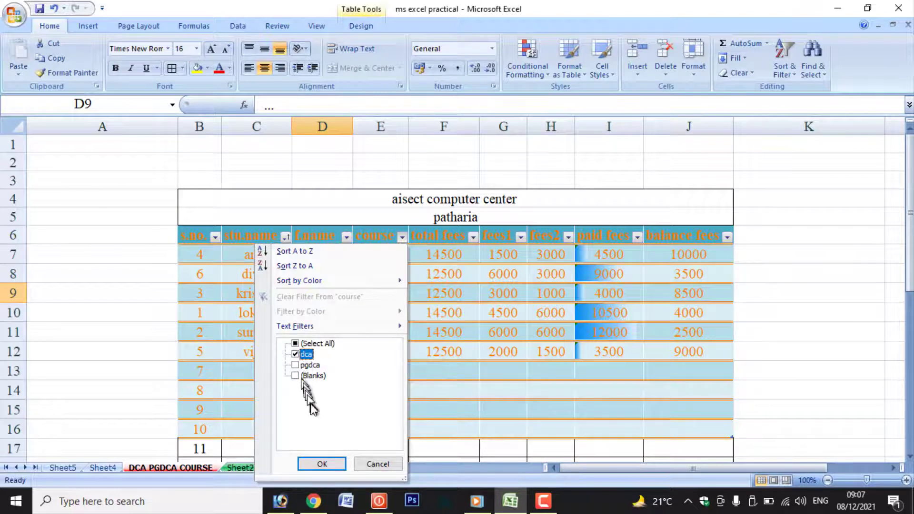
left_click(322, 464)
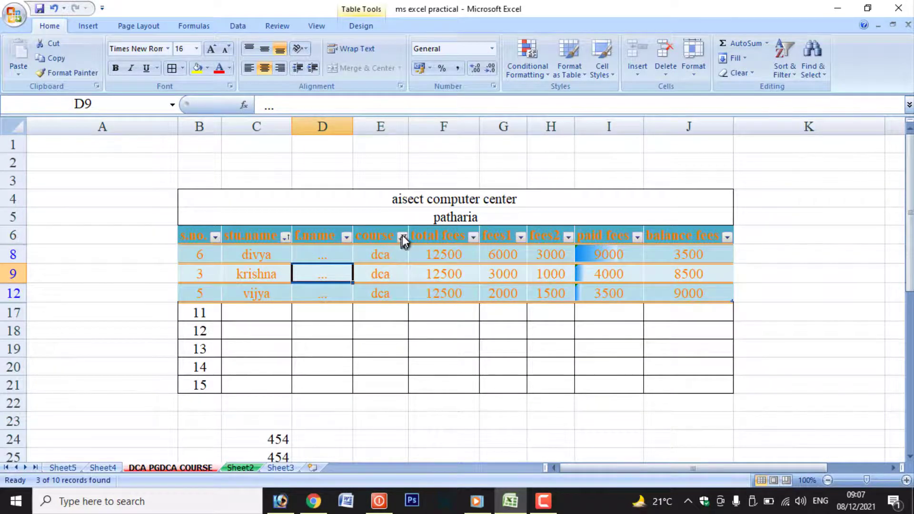
Re-tick all course values to show every student again, then select cell D14
left_click(402, 235)
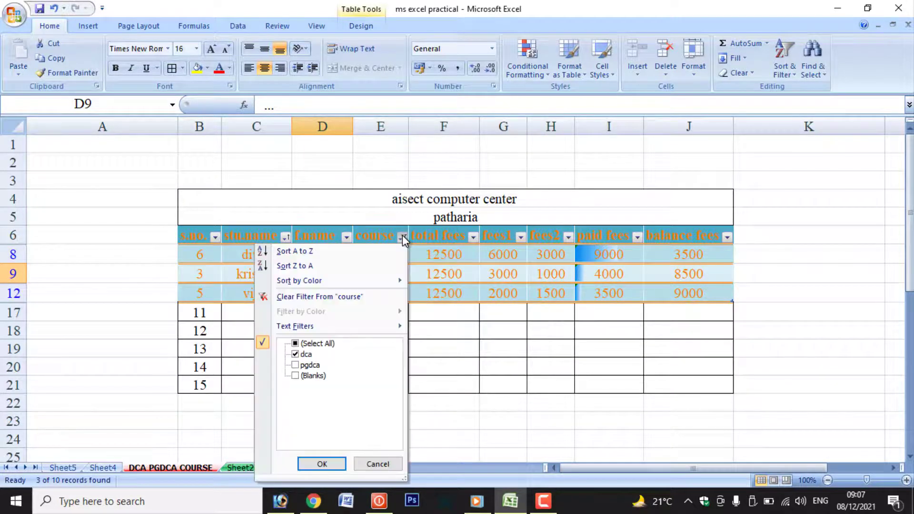
left_click(322, 343)
left_click(322, 463)
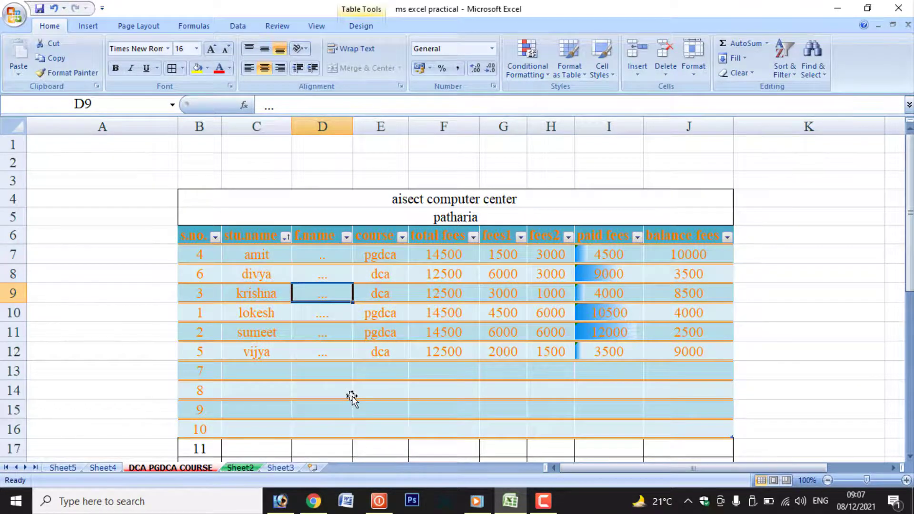
left_click(352, 399)
left_click(812, 70)
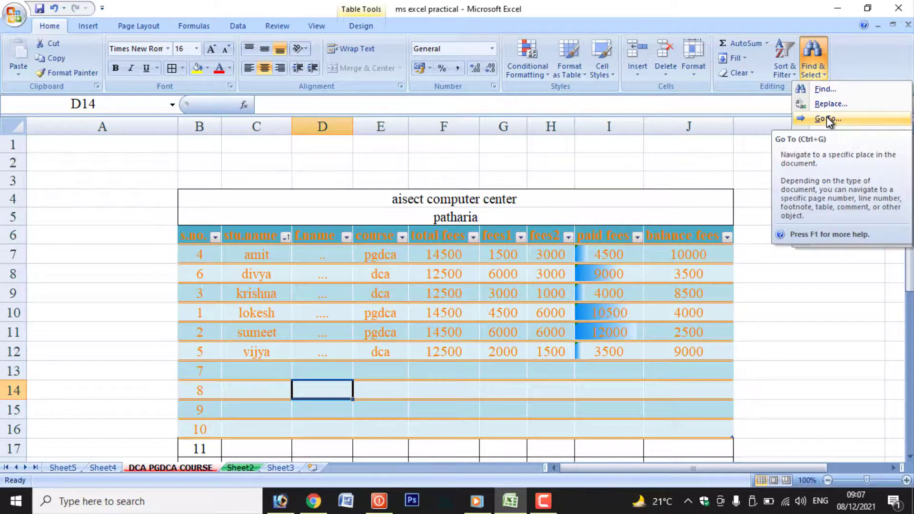
left_click(777, 253)
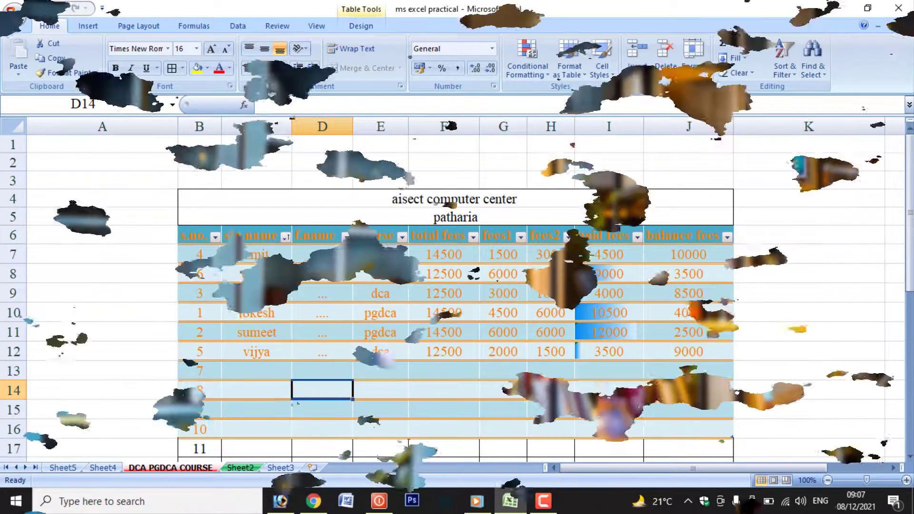